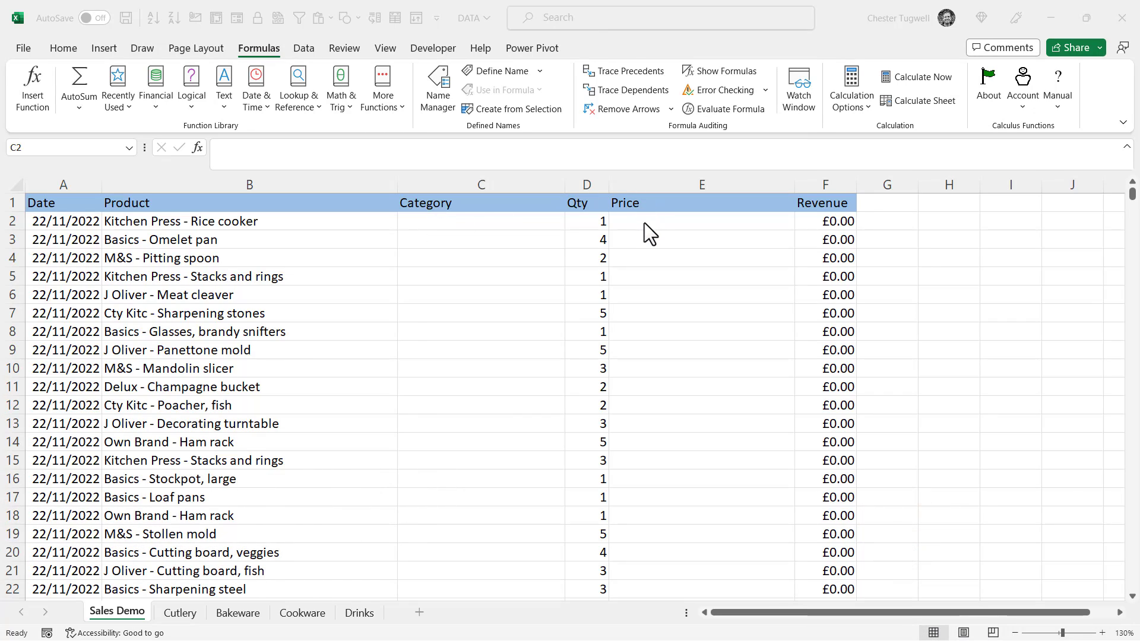
Step: Review the Cutlery, Bakeware, Cookware and Drinks tables, then return to Sales Demo
left_click(181, 614)
left_click(243, 614)
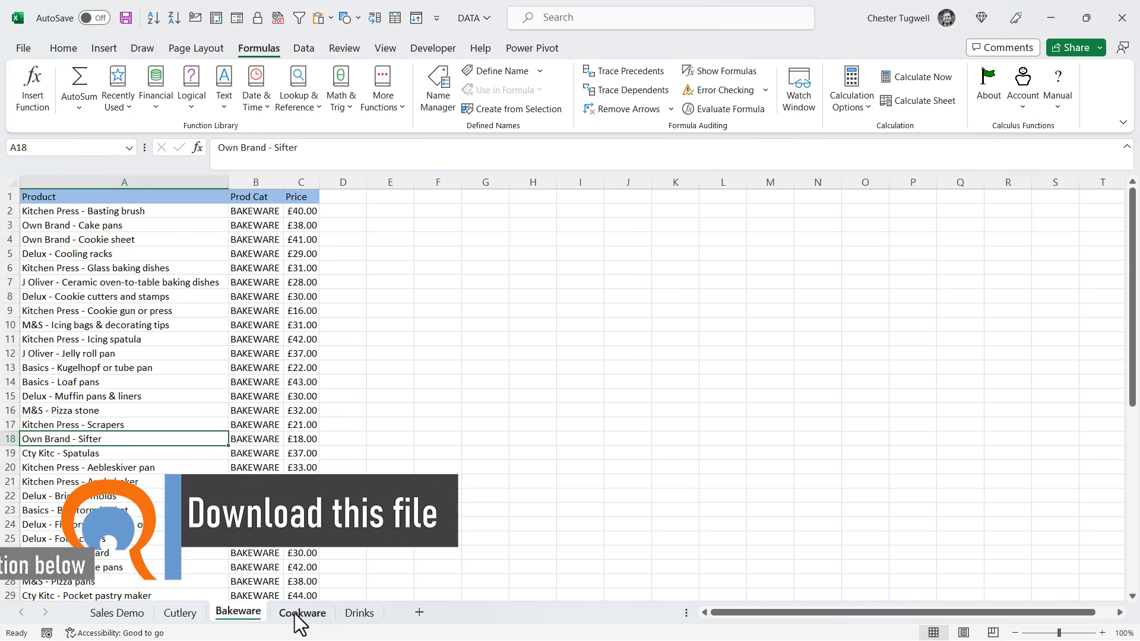
left_click(302, 613)
left_click(359, 613)
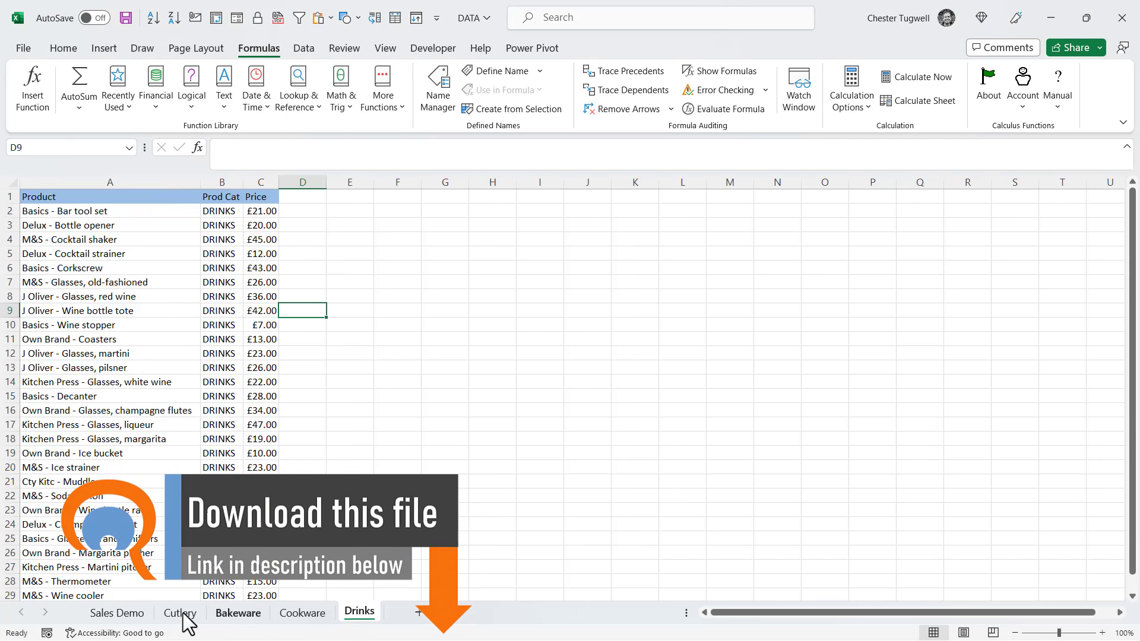
left_click(117, 613)
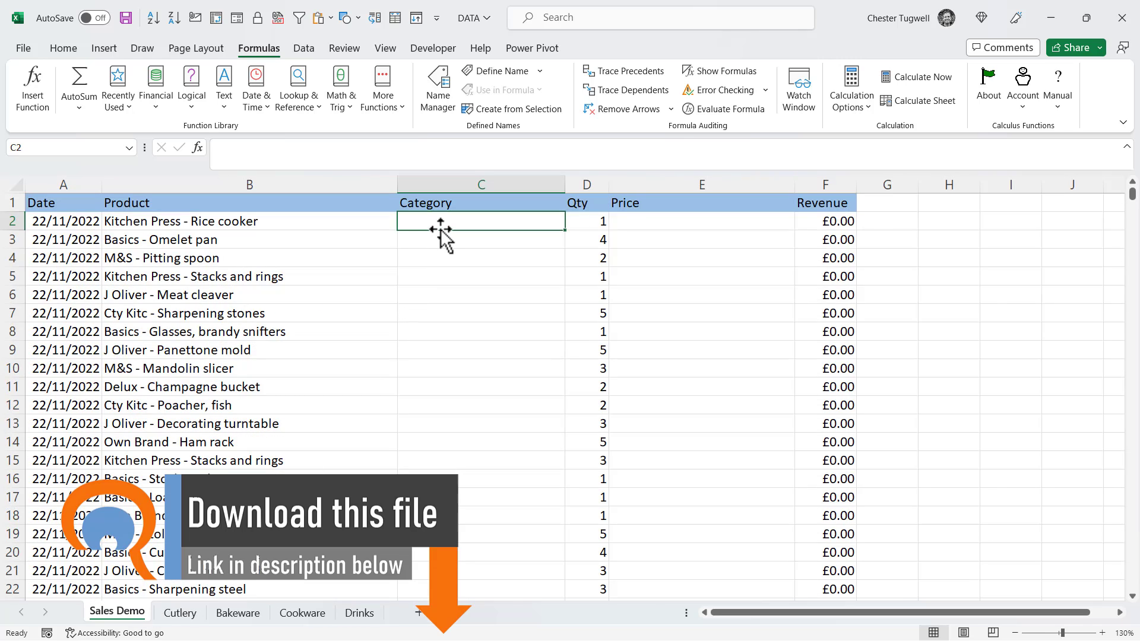
Step: In C2 start =VLOOKUP(B2,Cutlery!$A$2:$C$100 with the table range locked absolute
type("=vl")
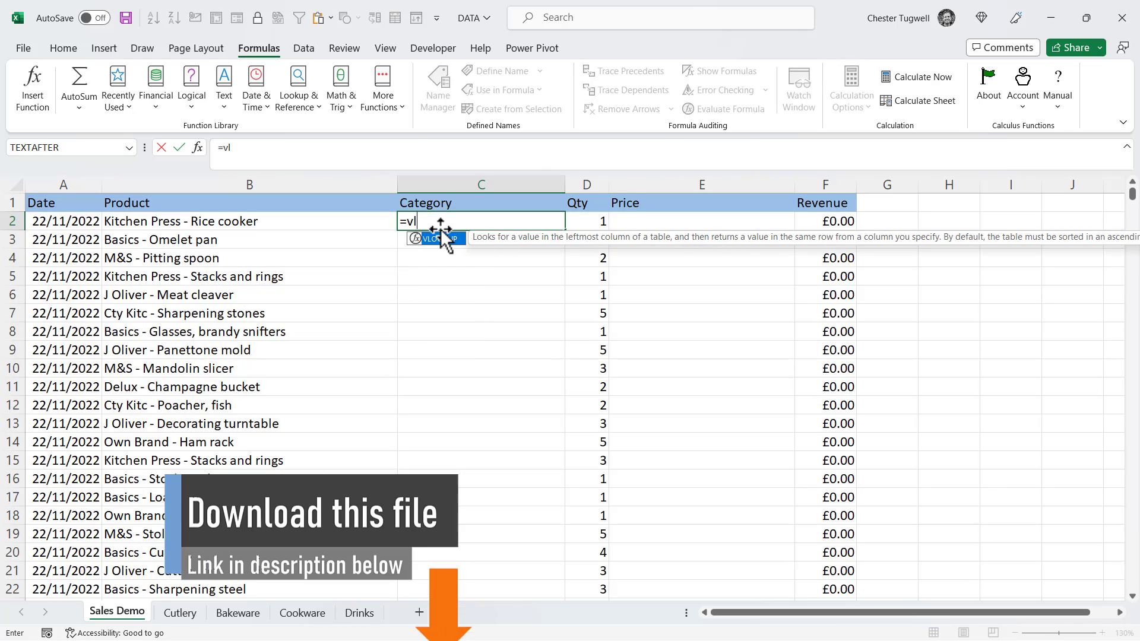
key("Tab")
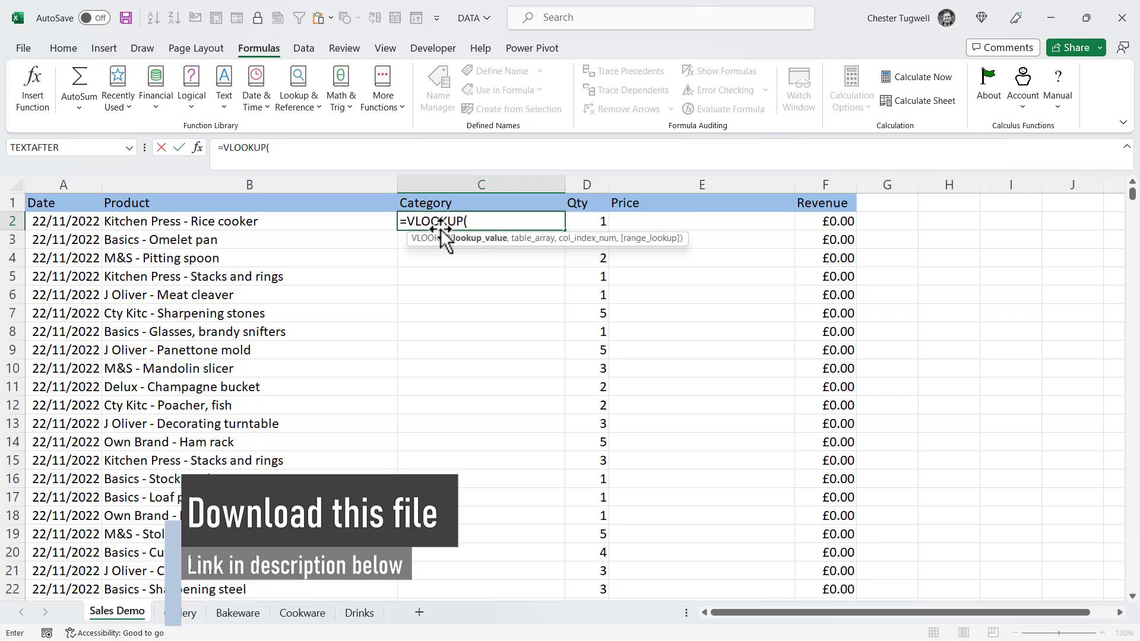
left_click(169, 218)
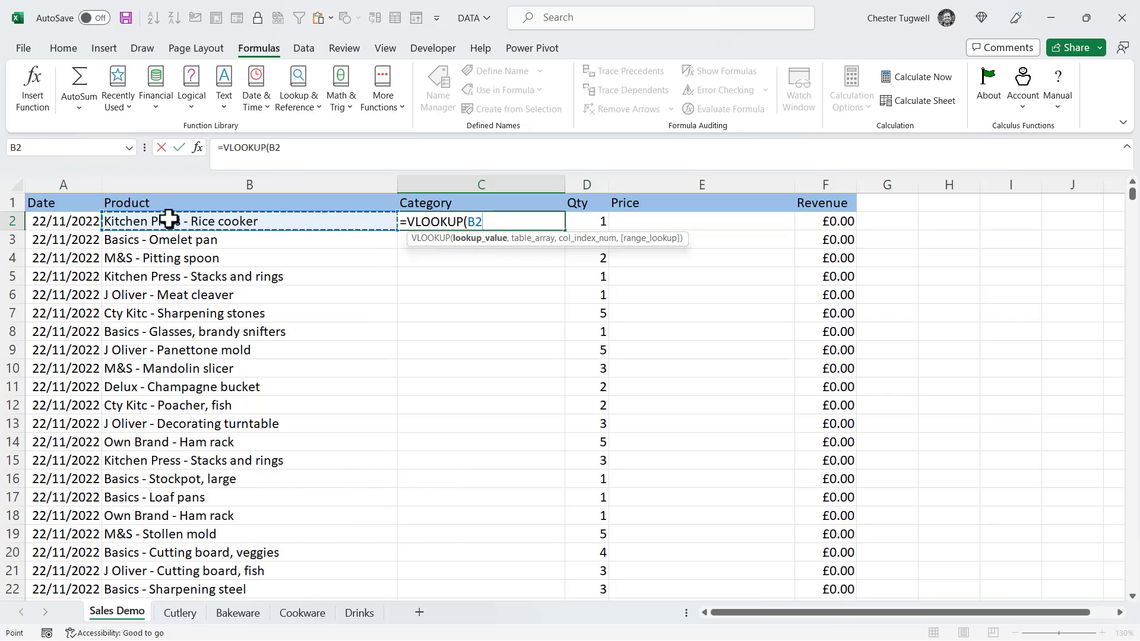
type(",")
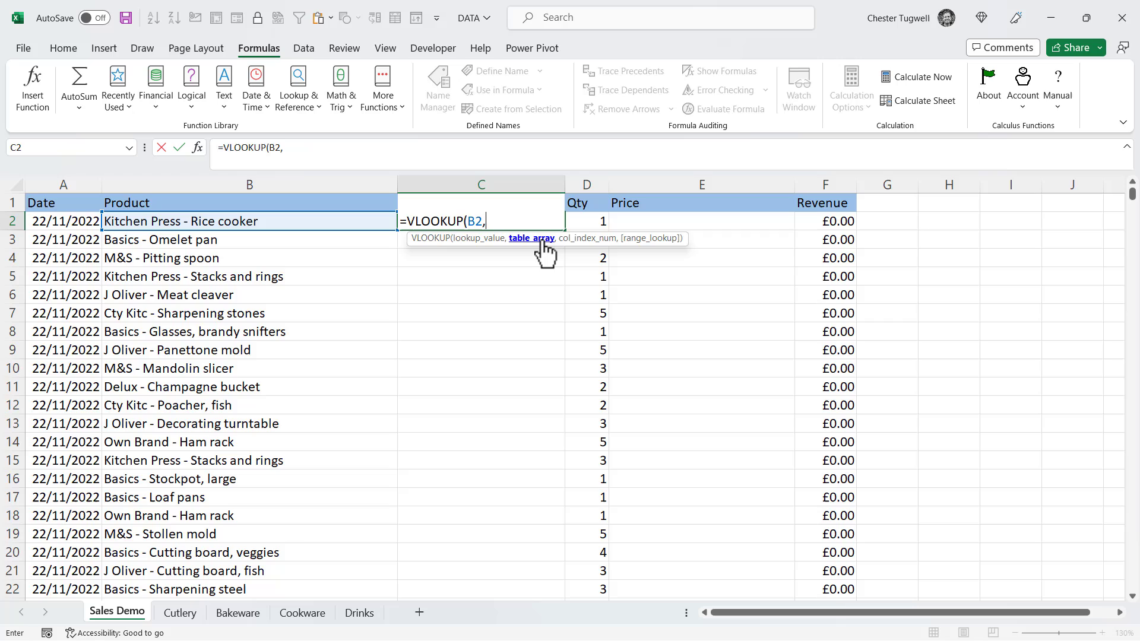
left_click(179, 612)
left_click_drag(43, 211, 239, 211)
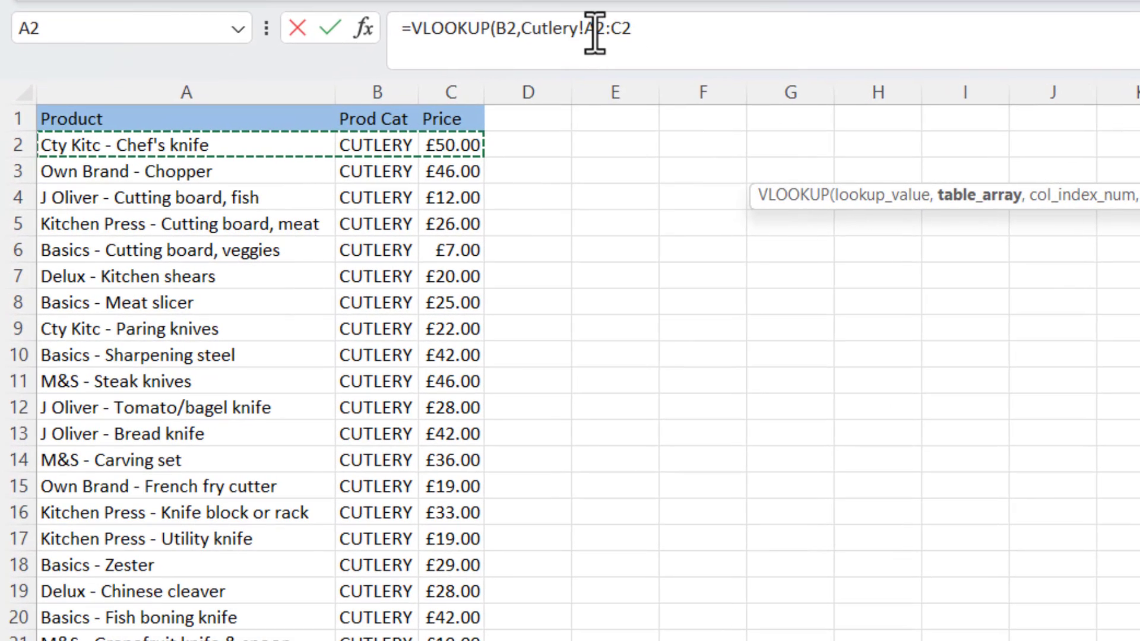
left_click(636, 28)
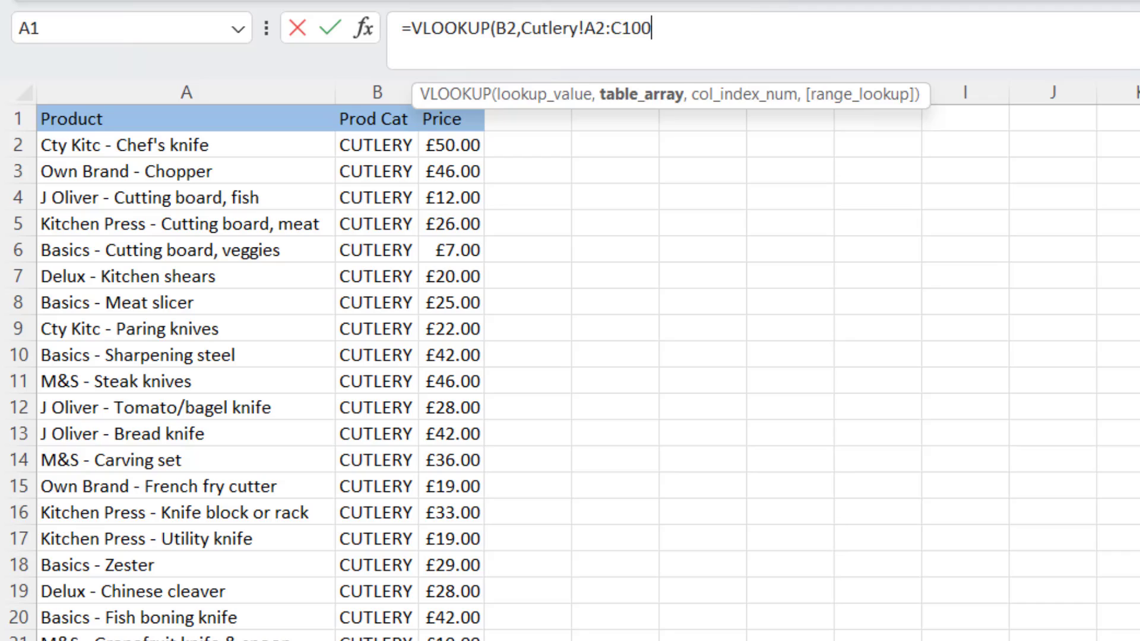
left_click_drag(659, 28, 591, 24)
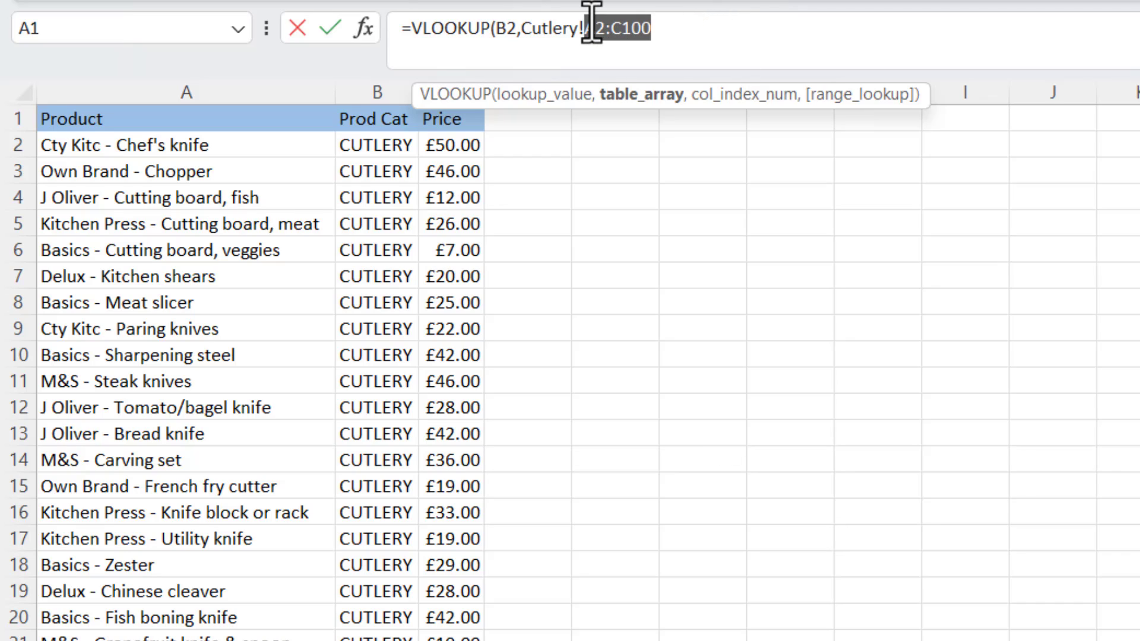
key("F4")
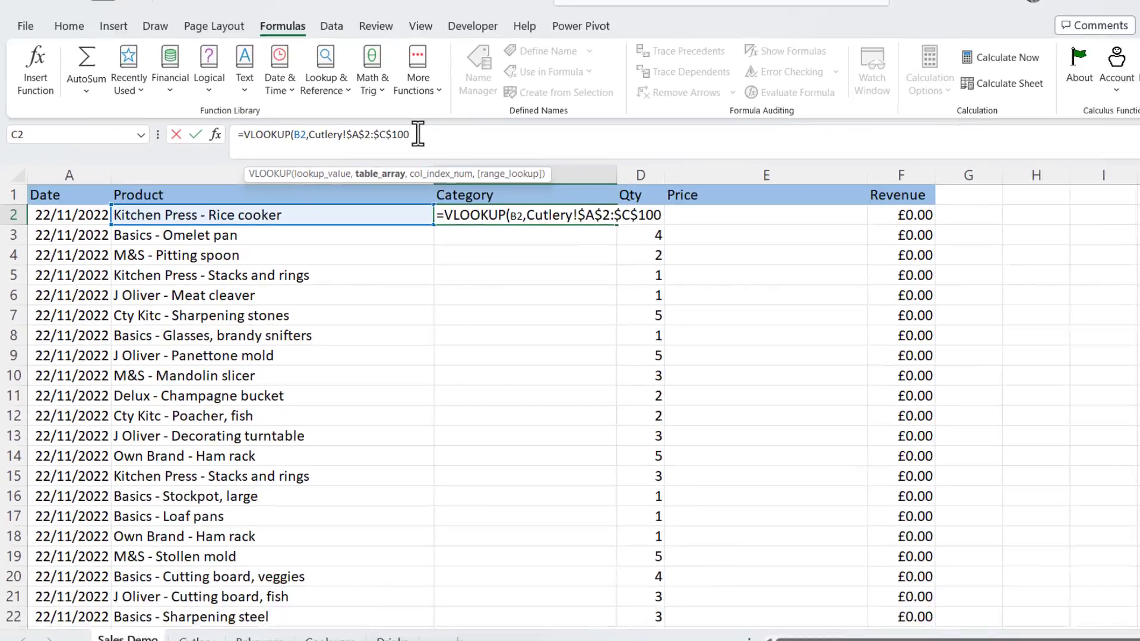
Step: Complete C2 as =VLOOKUP(B2,Cutlery!$A$2:$C$100,2,0) and fill it down the Category column
type(",")
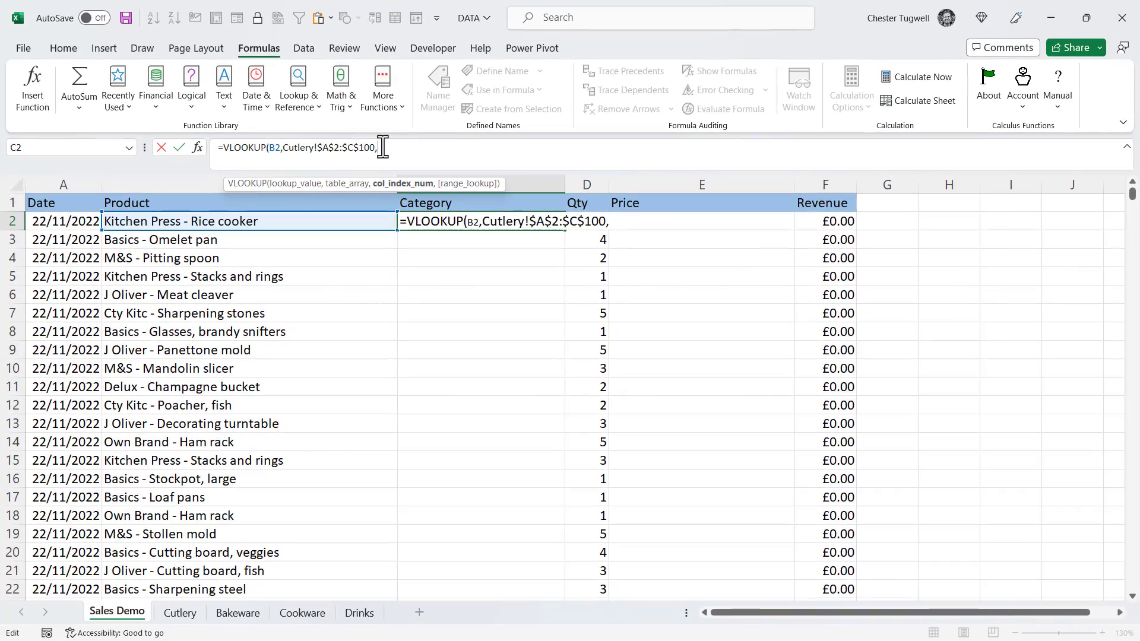
left_click(188, 615)
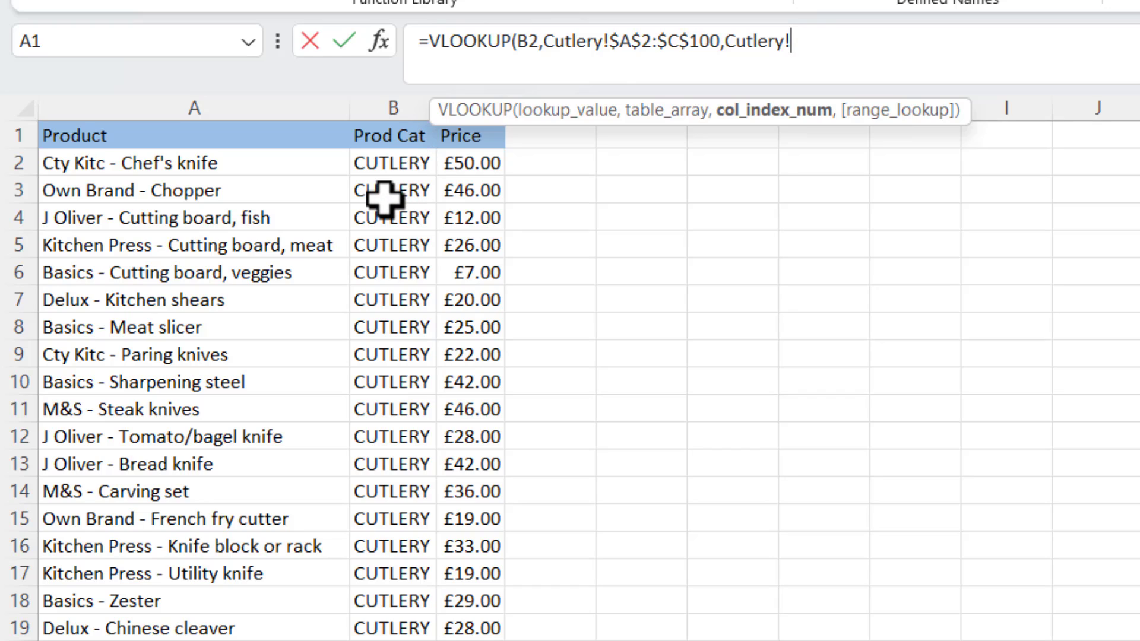
key("BackSpace")
key("BackSpace")
key("BackSpace")
key("BackSpace")
key("BackSpace")
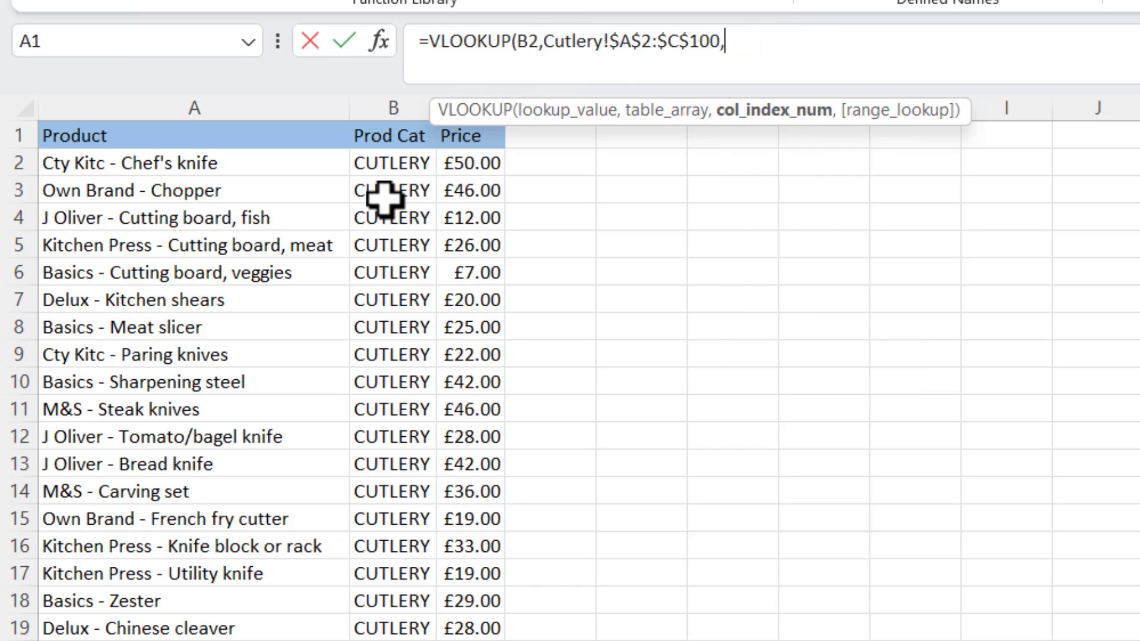
type("2,")
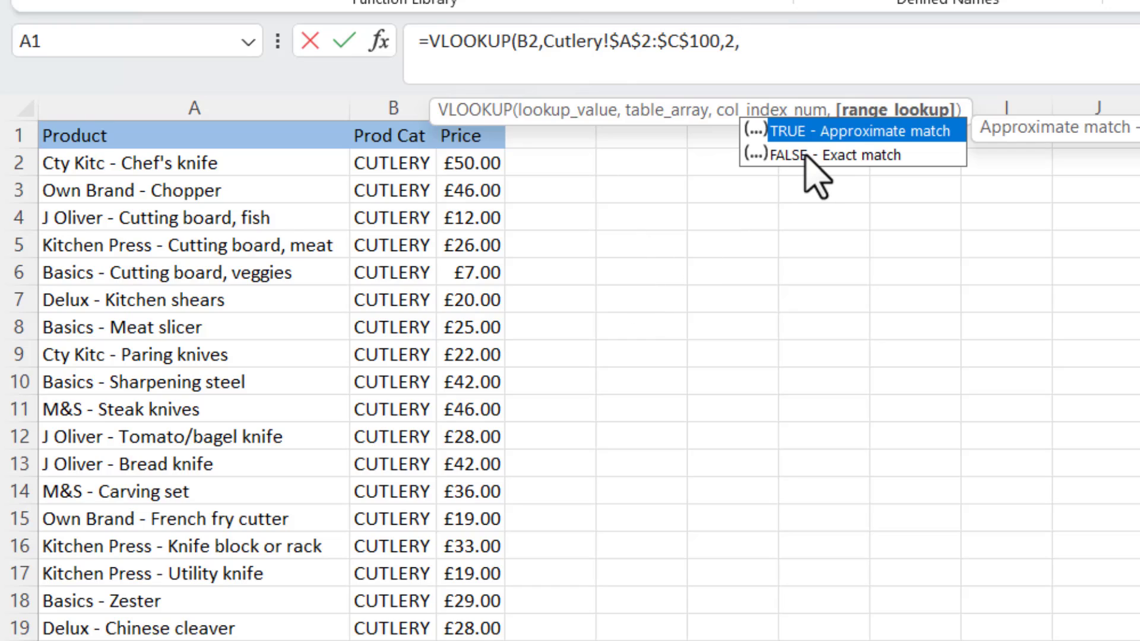
type("0")
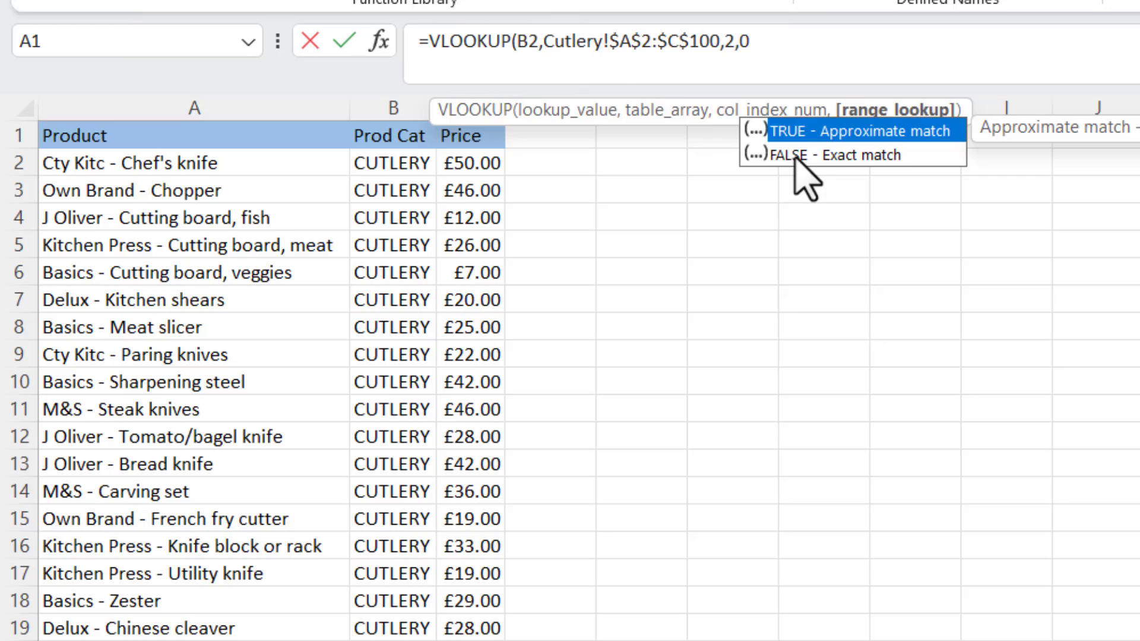
type(")")
key("Return")
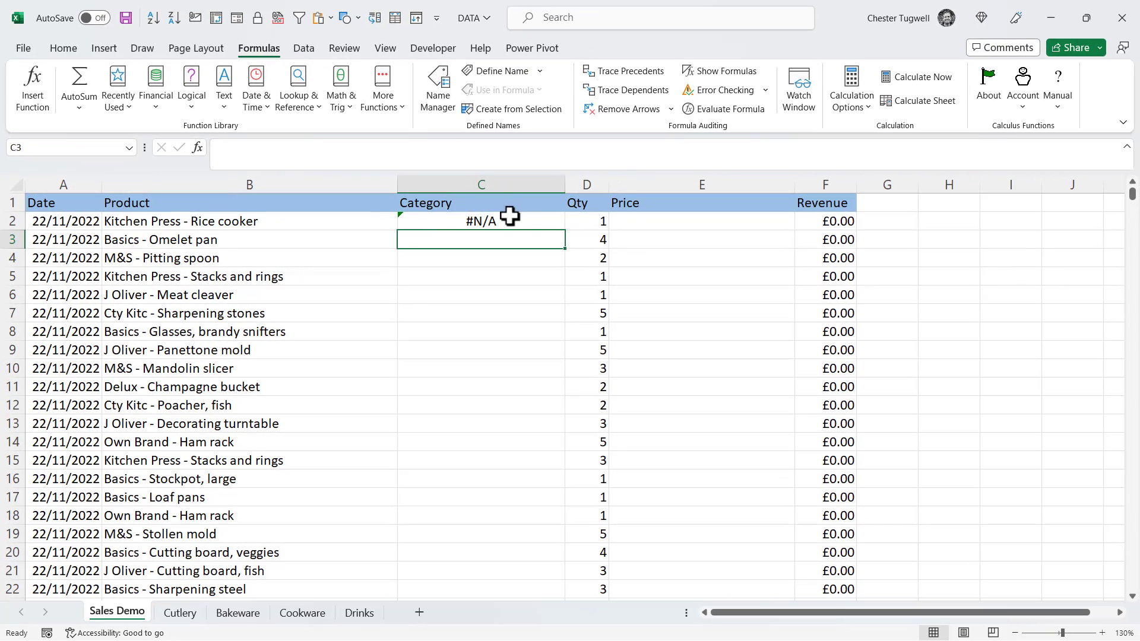
left_click(509, 219)
double_click(565, 231)
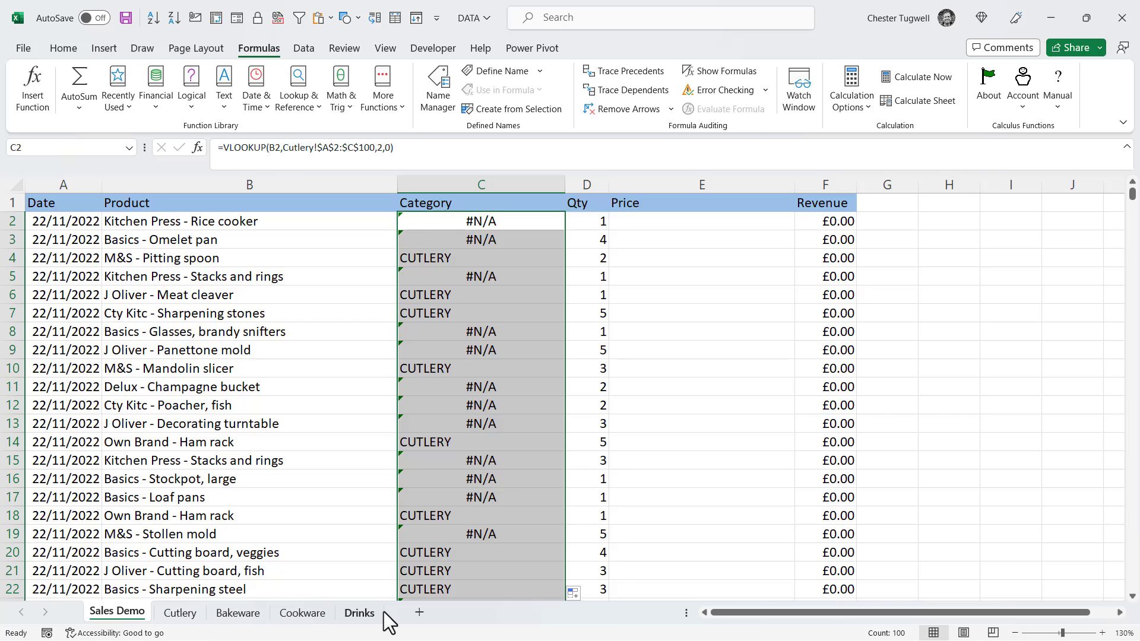
Step: Wrap C2's VLOOKUP in IFNA, after briefly trying IFERROR instead
double_click(505, 224)
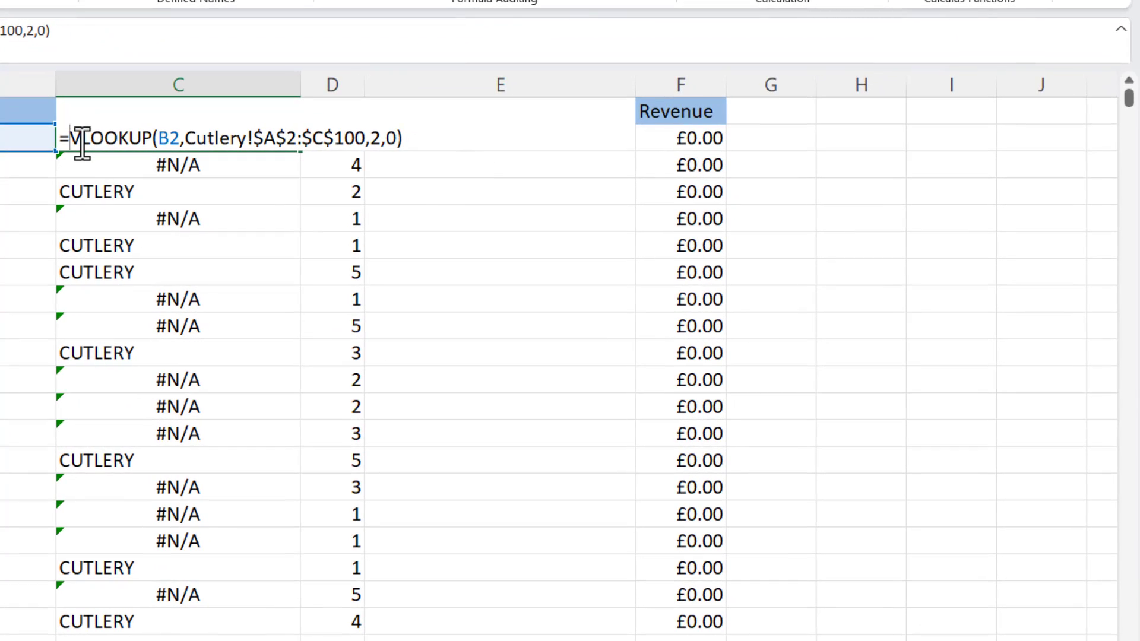
type("IFNA")
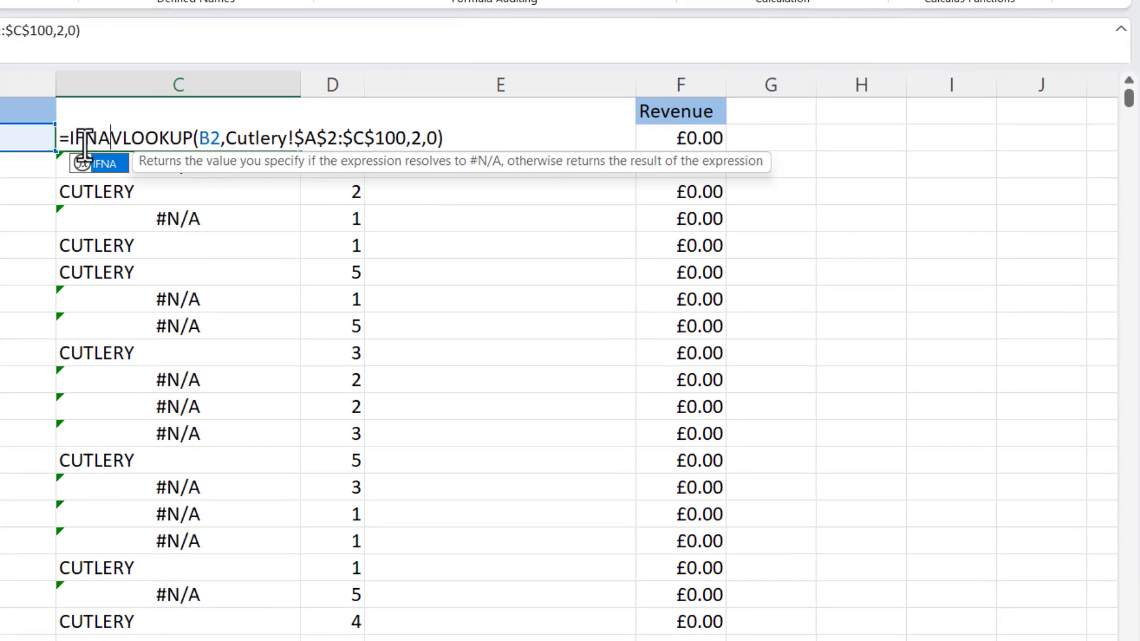
type("(")
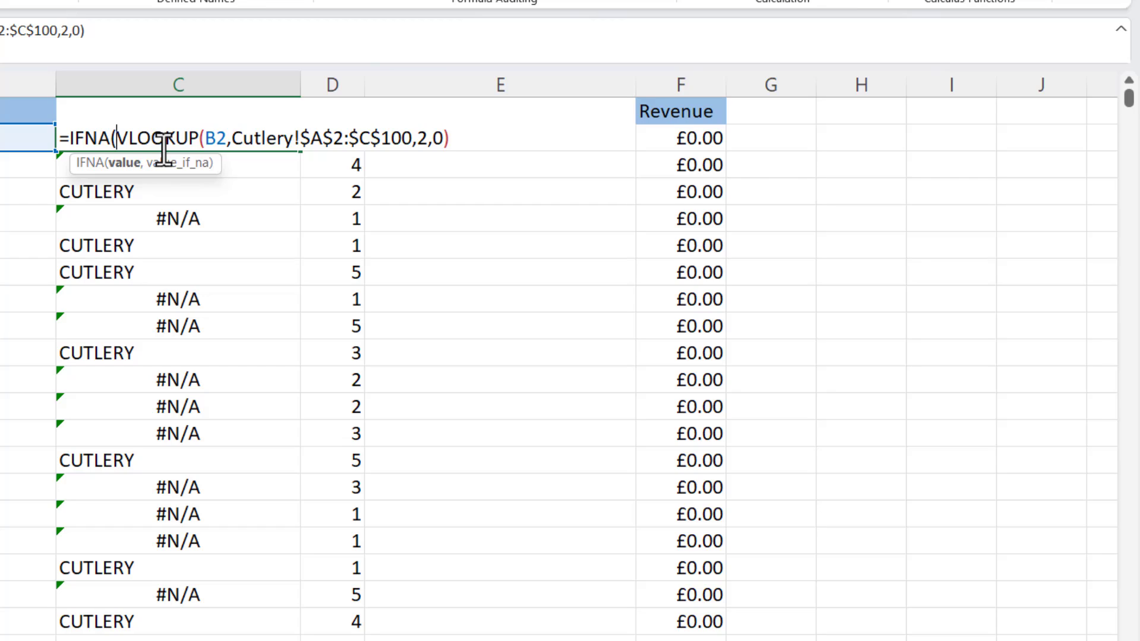
key("BackSpace")
key("BackSpace")
key("BackSpace")
type("e")
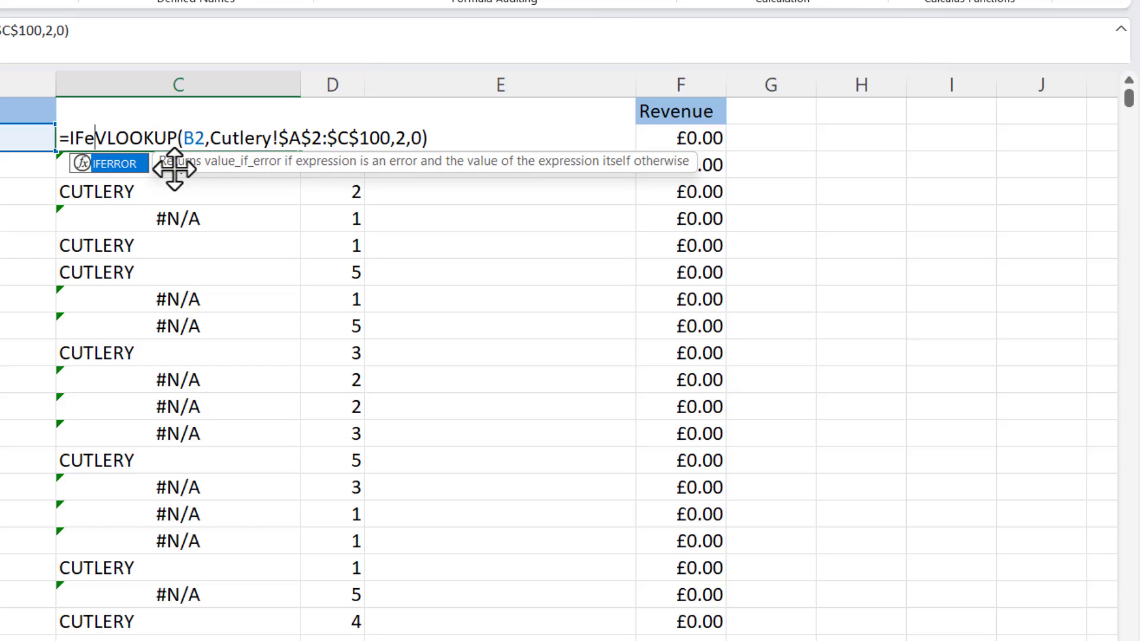
double_click(116, 163)
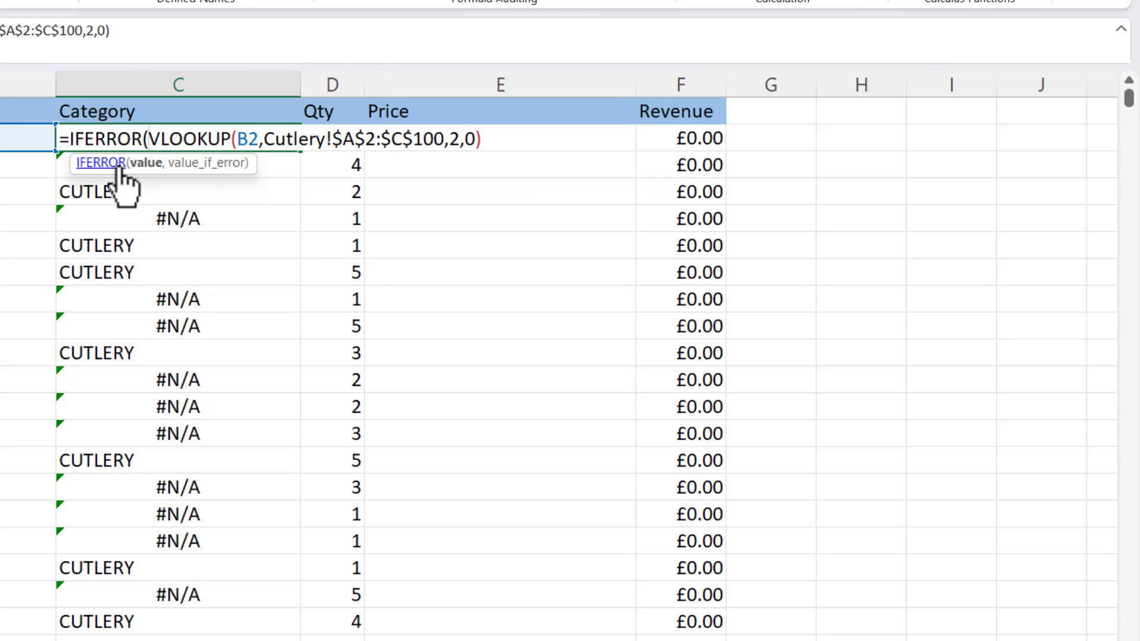
key("BackSpace")
key("BackSpace")
key("BackSpace")
key("BackSpace")
key("BackSpace")
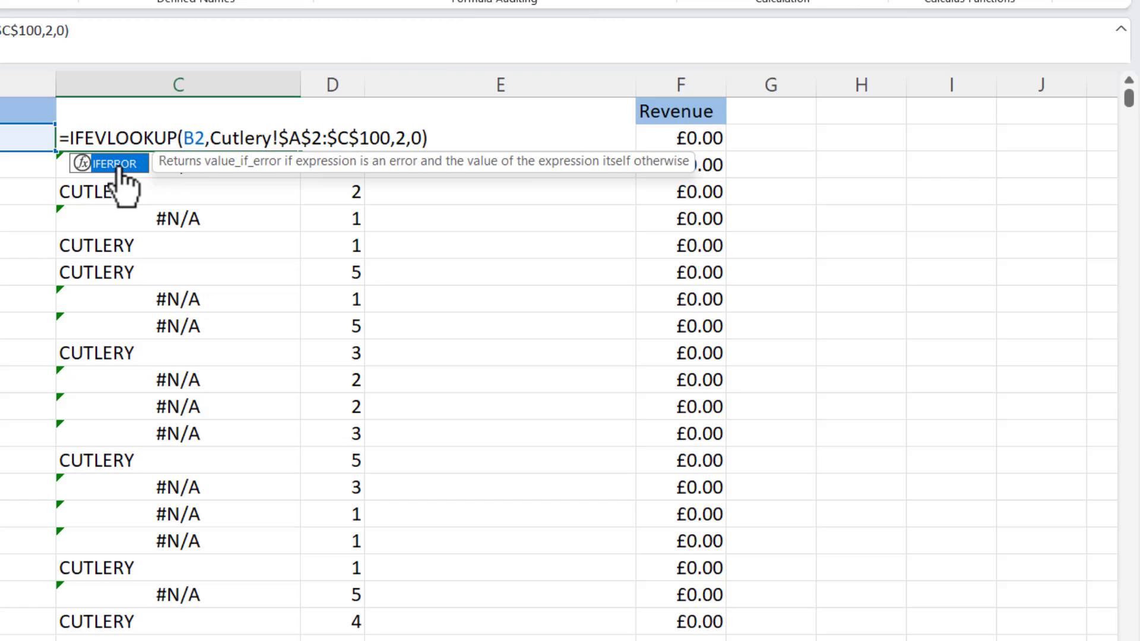
key("BackSpace")
type("NA")
double_click(120, 165)
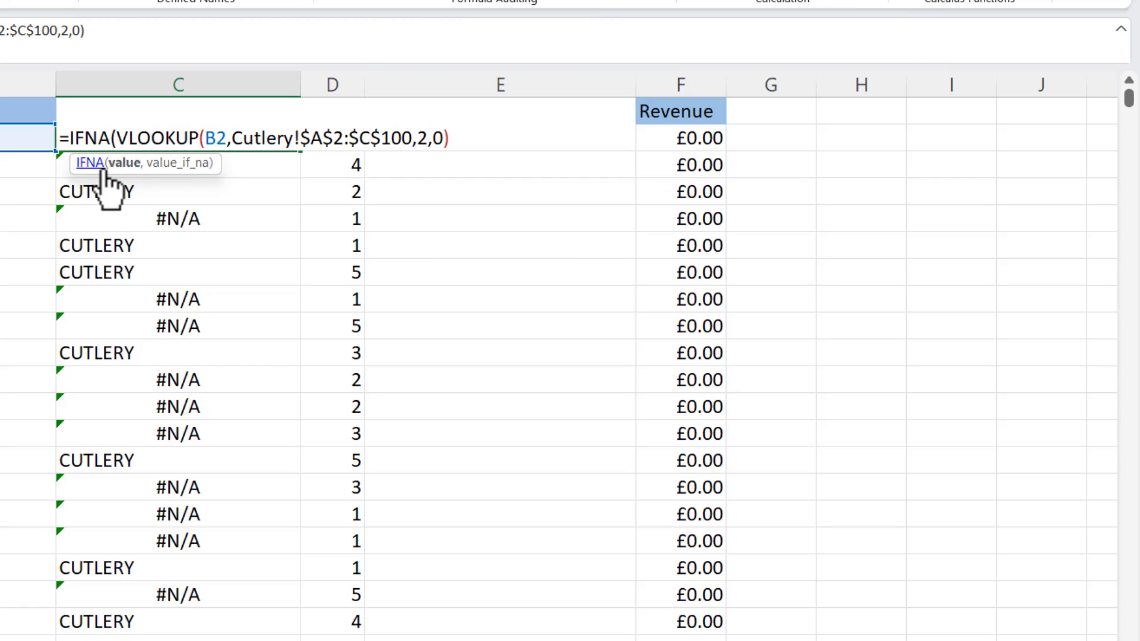
Step: Give IFNA a "Not found" fallback and fill the formula down the Category column
left_click(121, 164)
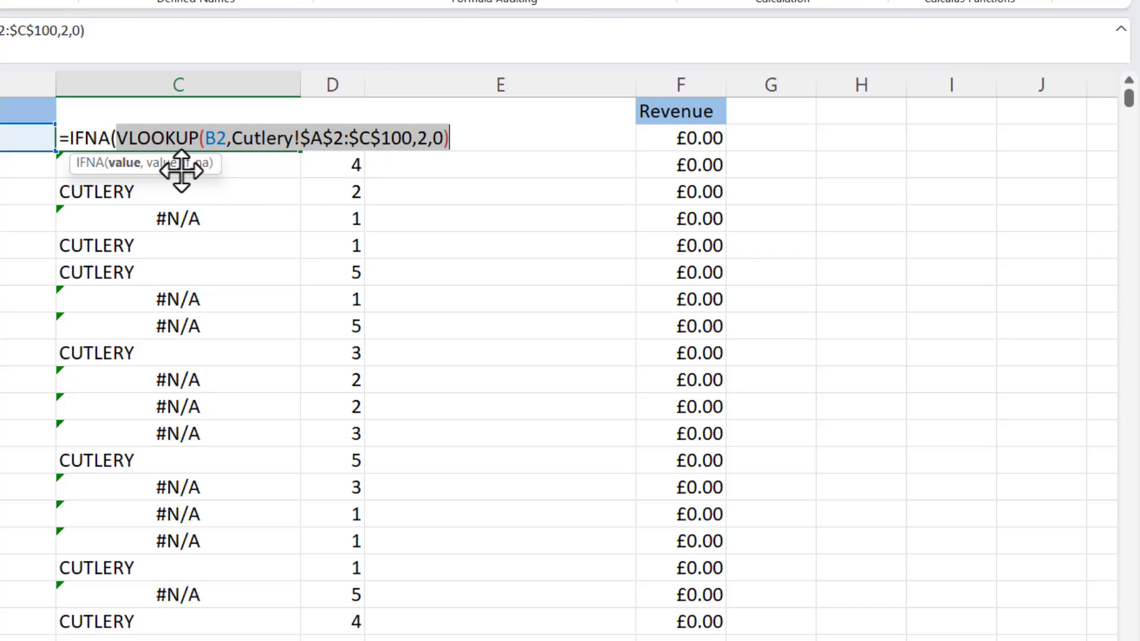
type(",\"Not found")
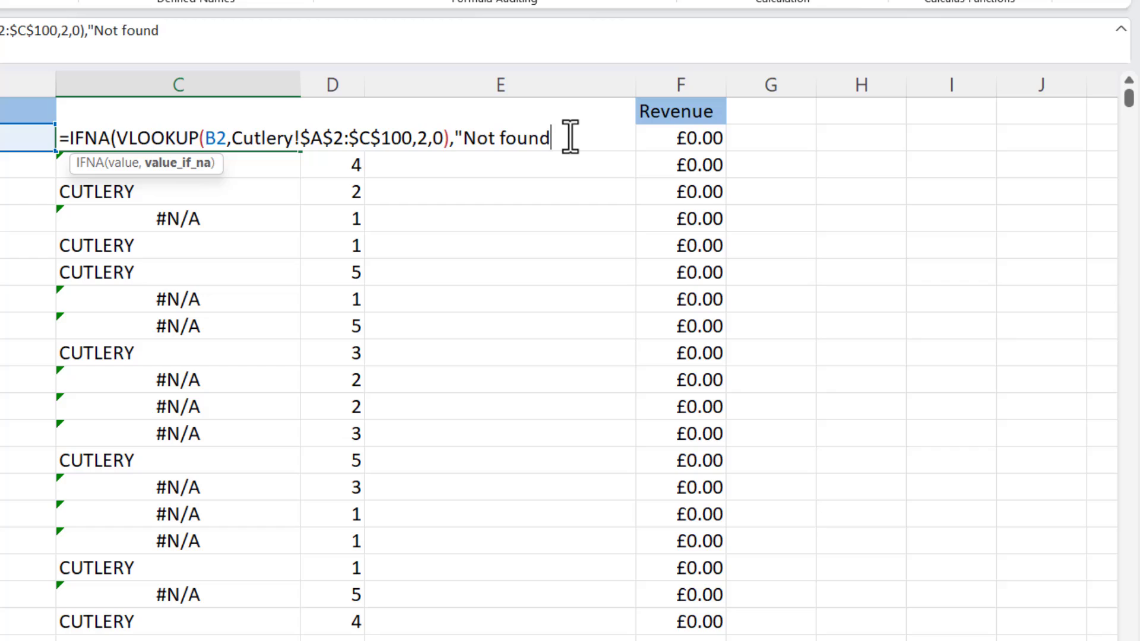
key("Return")
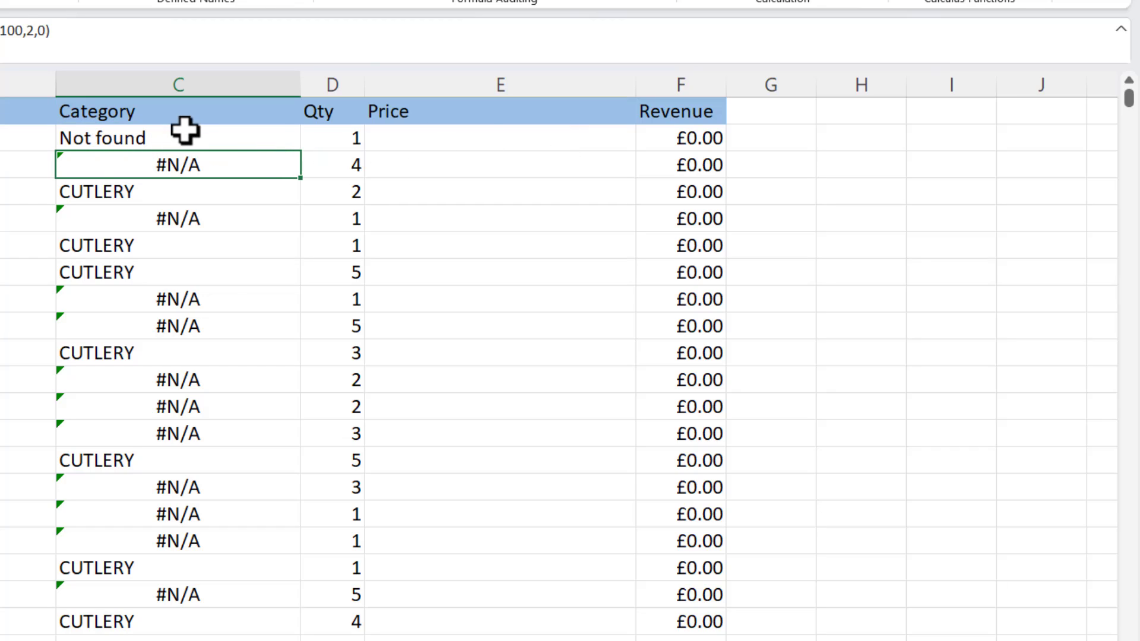
left_click(264, 135)
double_click(301, 153)
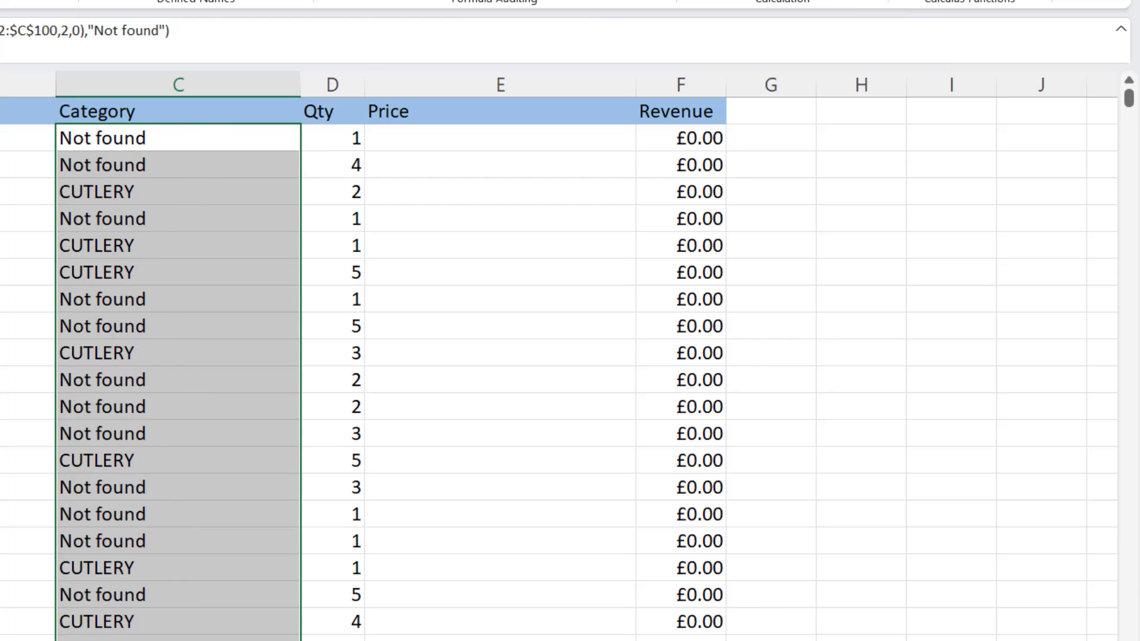
Step: Replace C2's "Not found" fallback with a copy of the VLOOKUP pointing to the Bakeware sheet
double_click(118, 147)
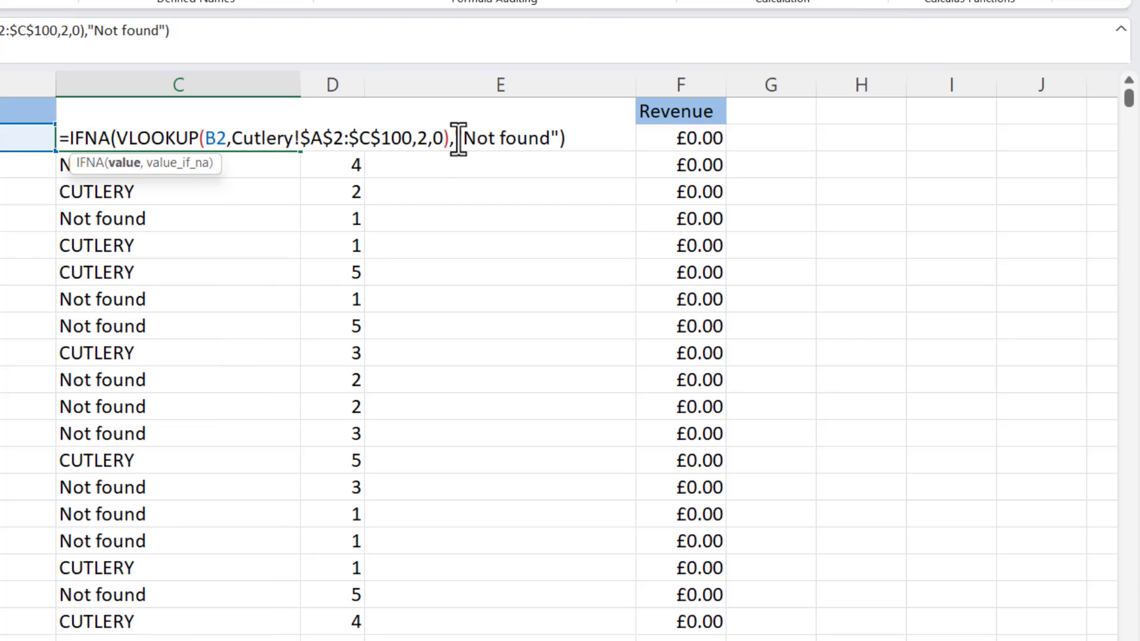
left_click_drag(456, 143, 560, 141)
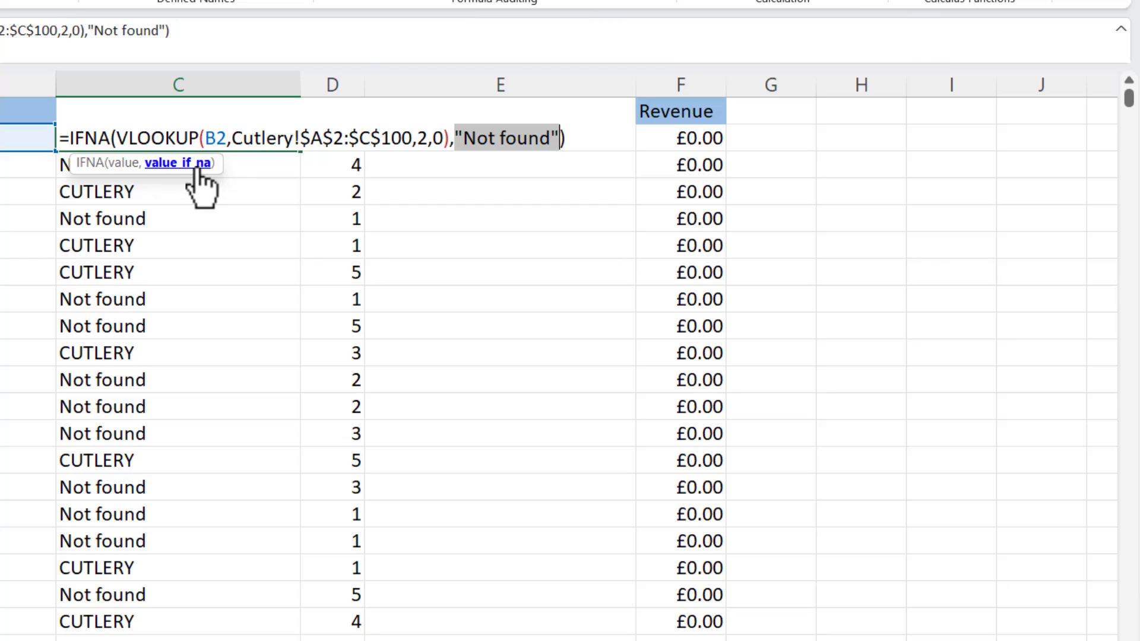
key("BackSpace")
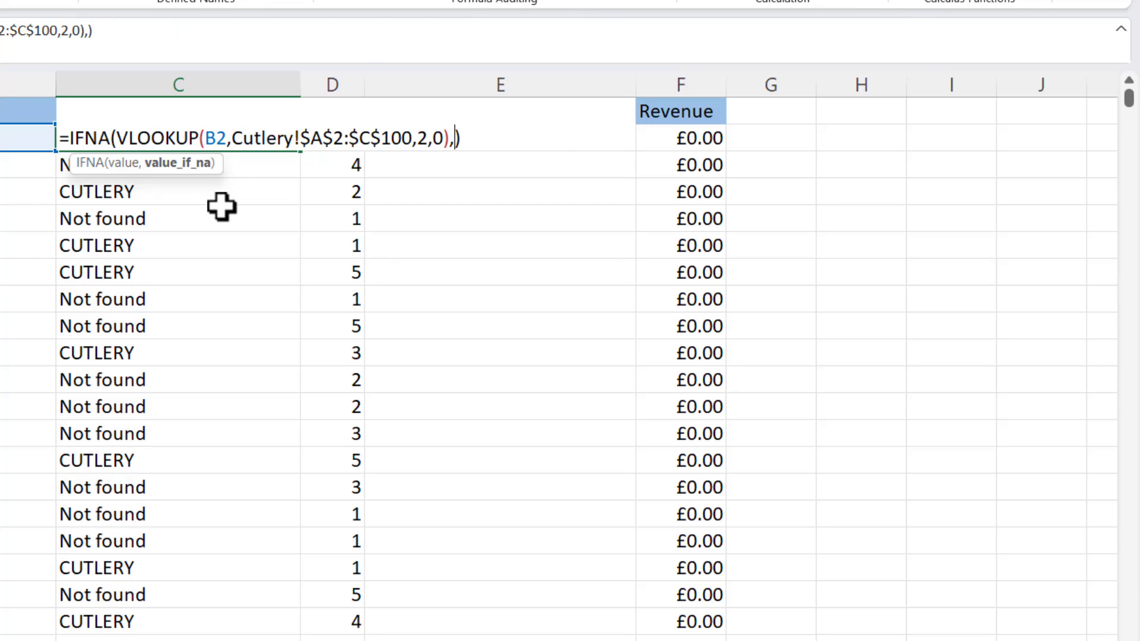
left_click_drag(116, 138, 449, 139)
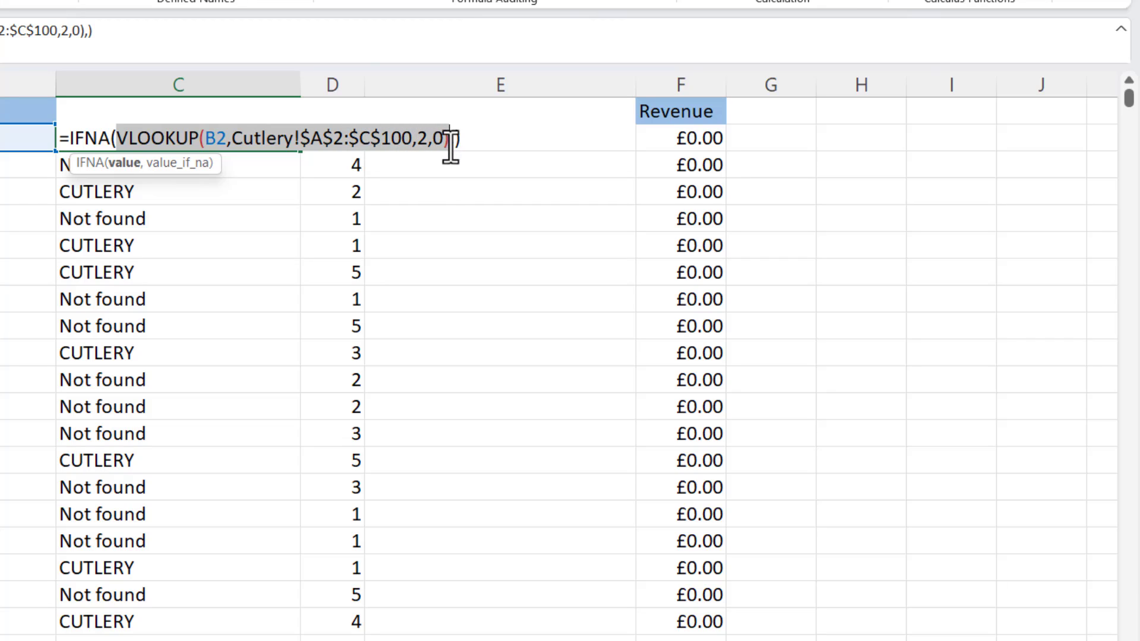
key("ctrl+c")
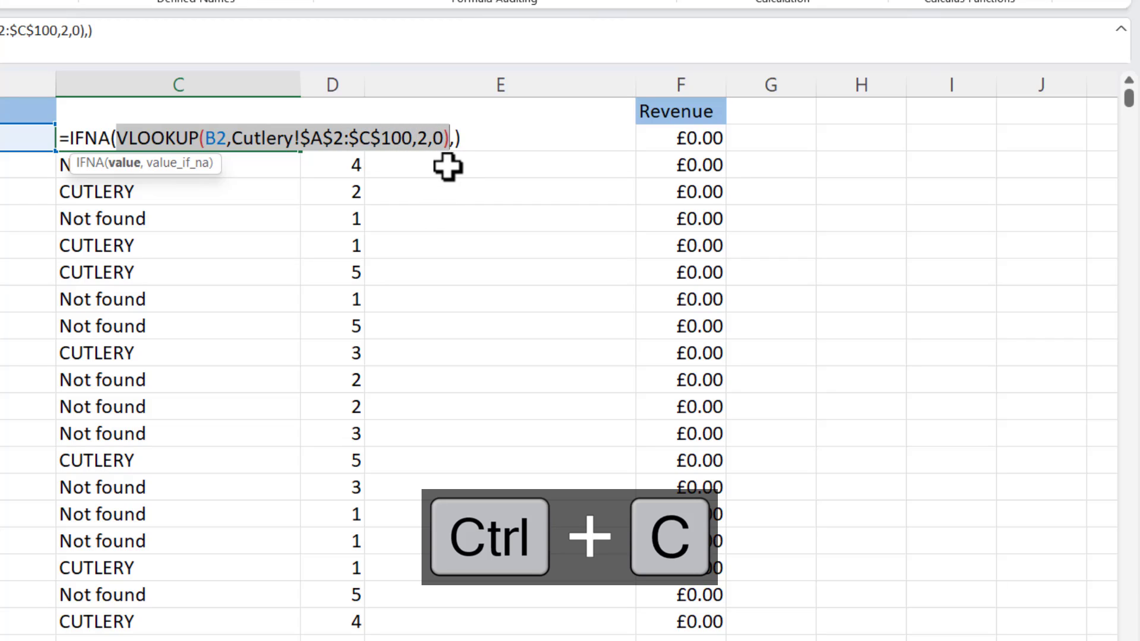
left_click(455, 139)
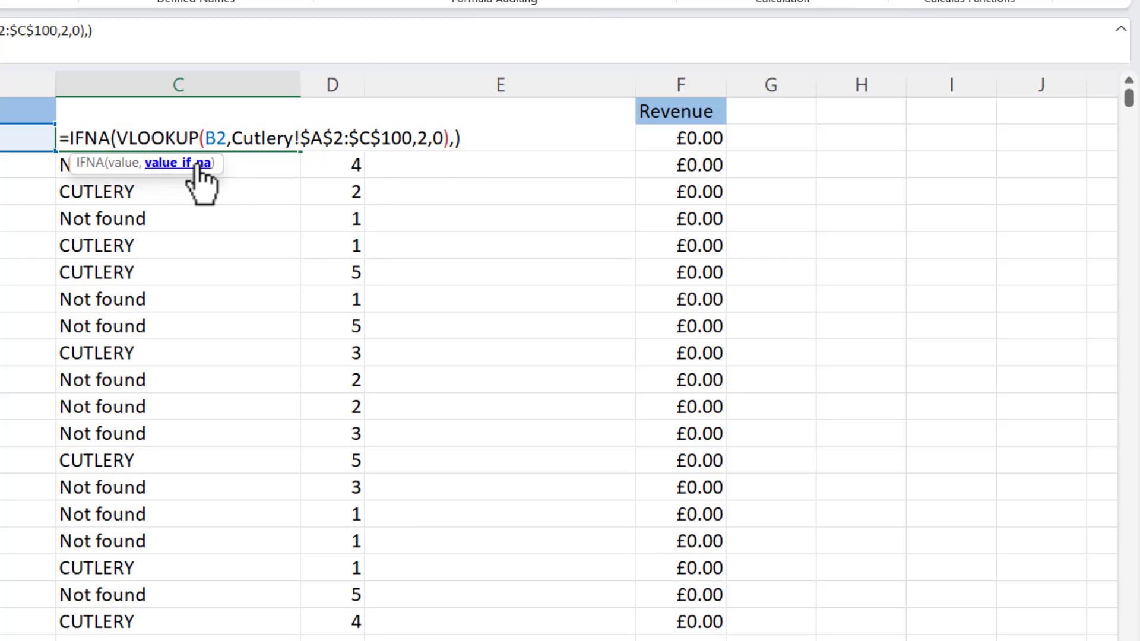
key("ctrl+v")
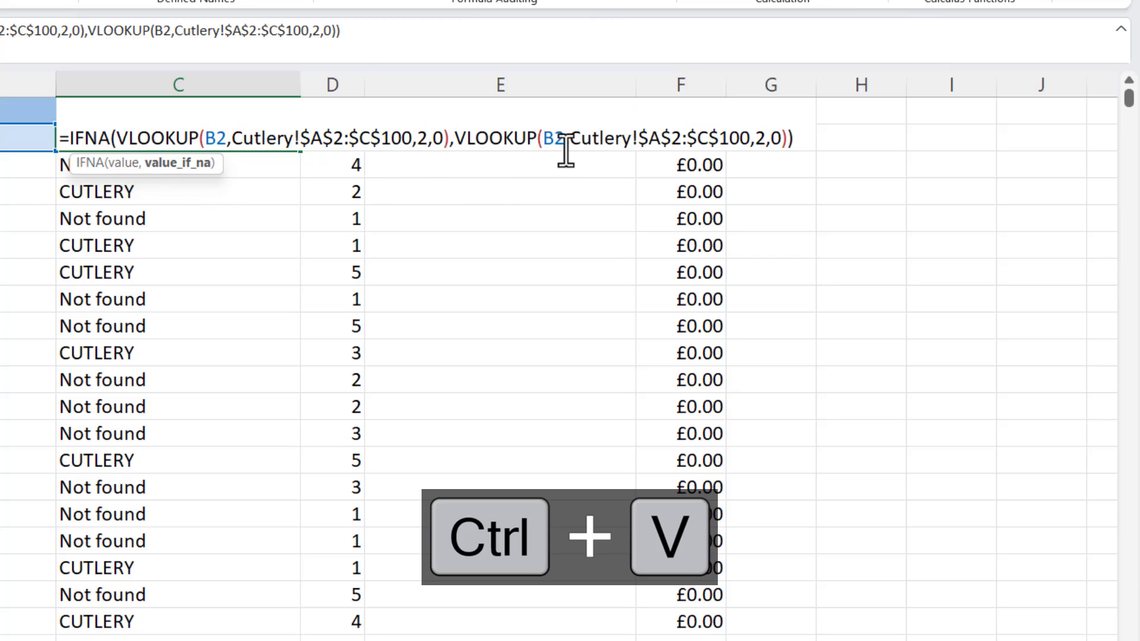
left_click_drag(571, 139, 633, 143)
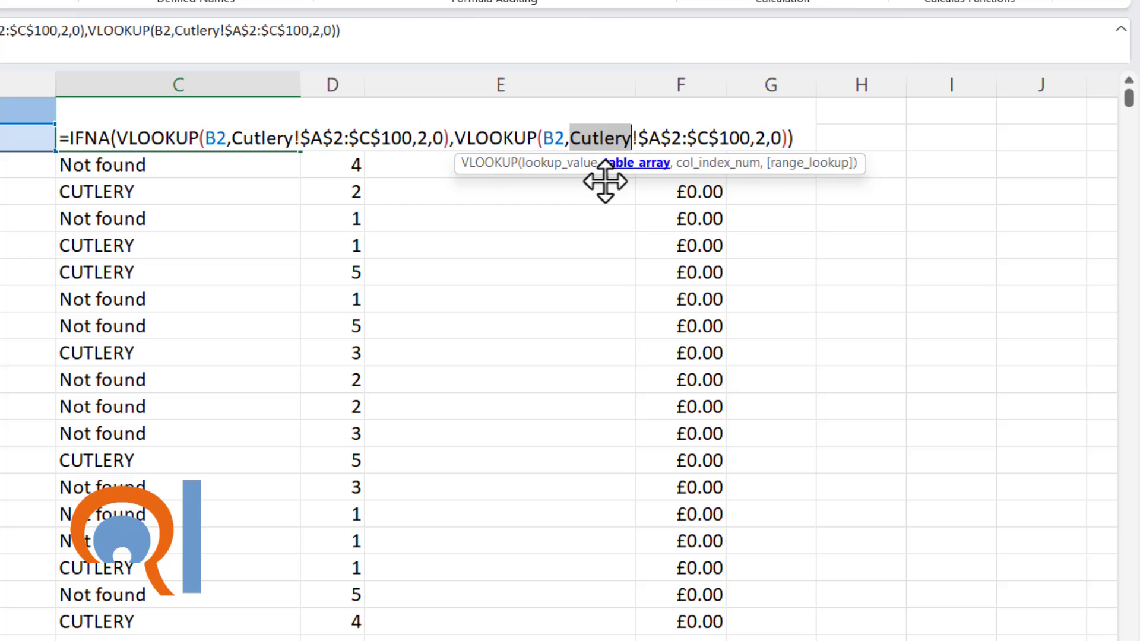
type("Bakeware")
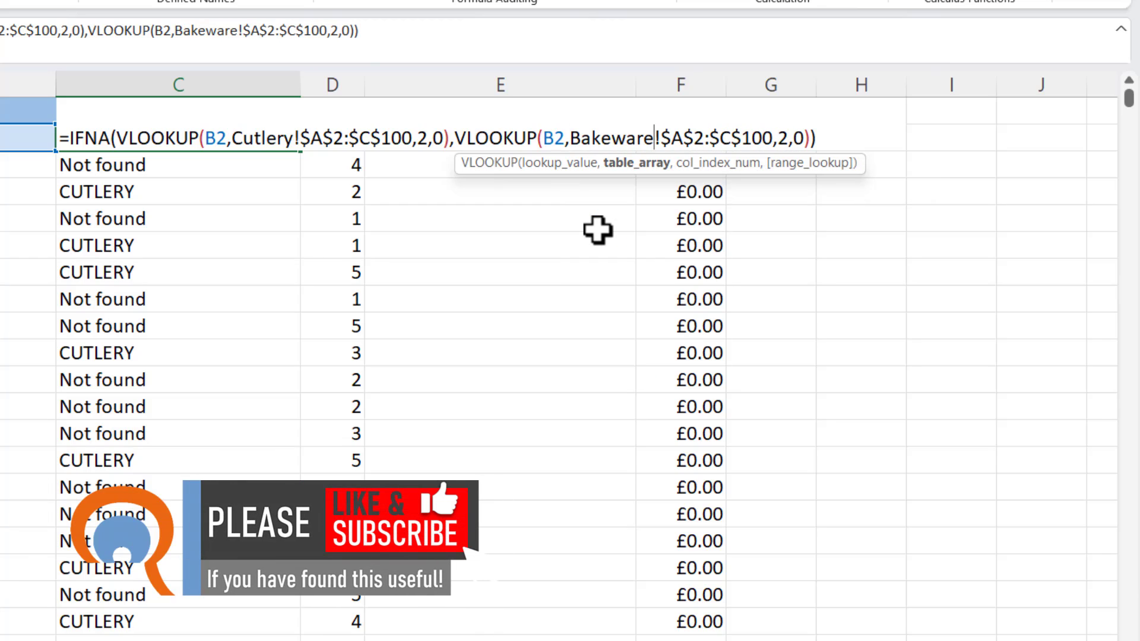
key("Return")
left_click(300, 144)
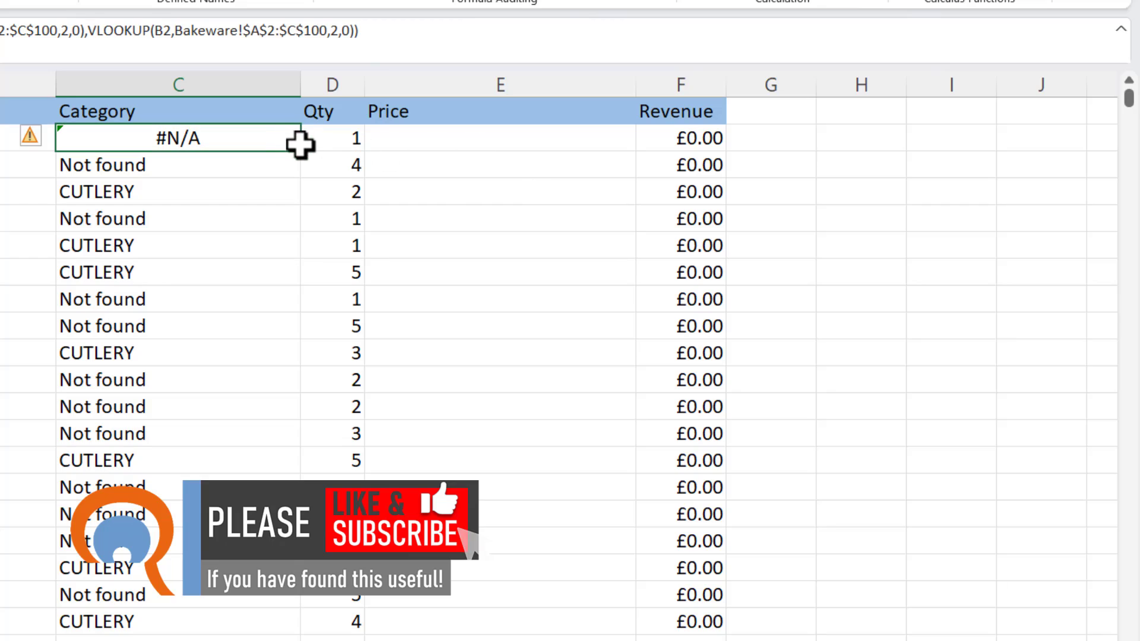
Step: Fill the Bakeware version down column C, then wrap C2 in another IFNA with a pasted VLOOKUP fallback
double_click(301, 150)
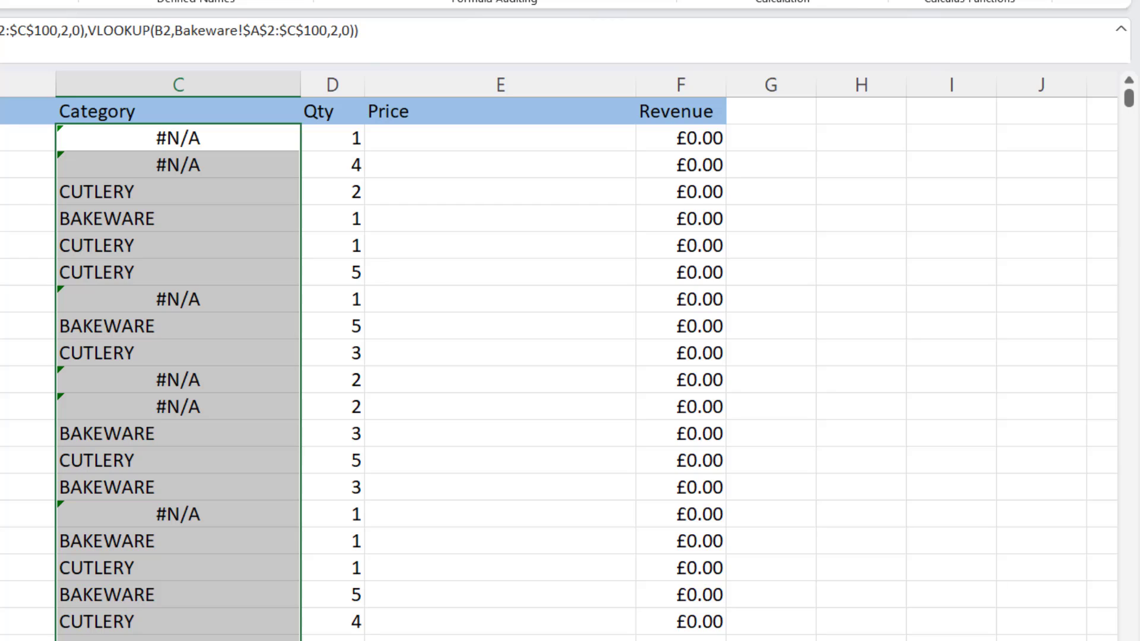
double_click(158, 140)
left_click(67, 140)
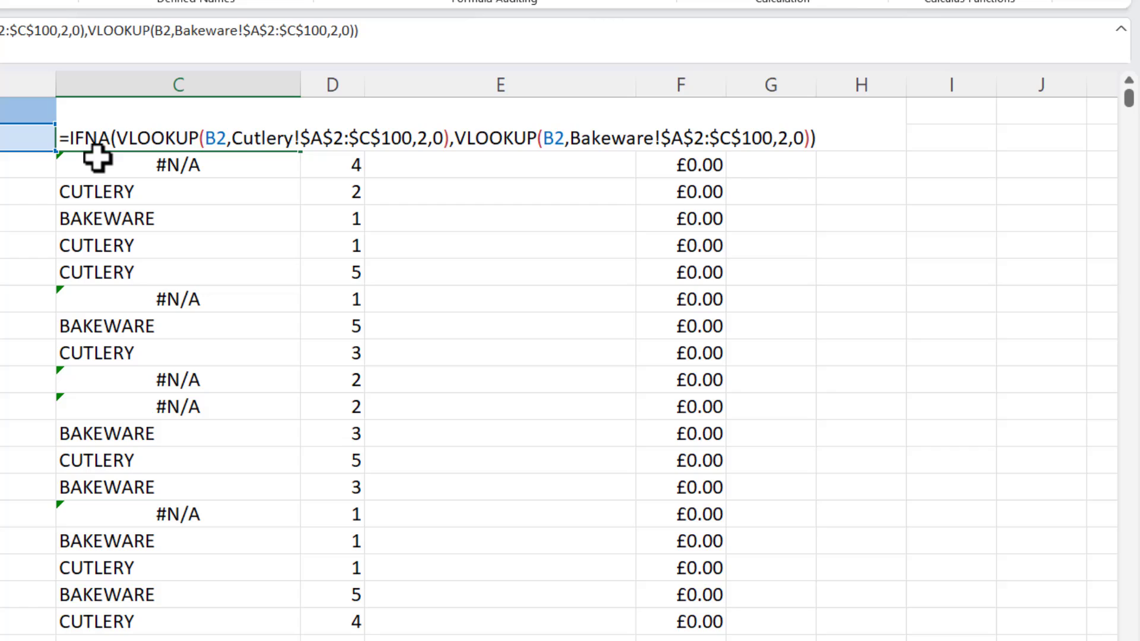
type("IFNA(")
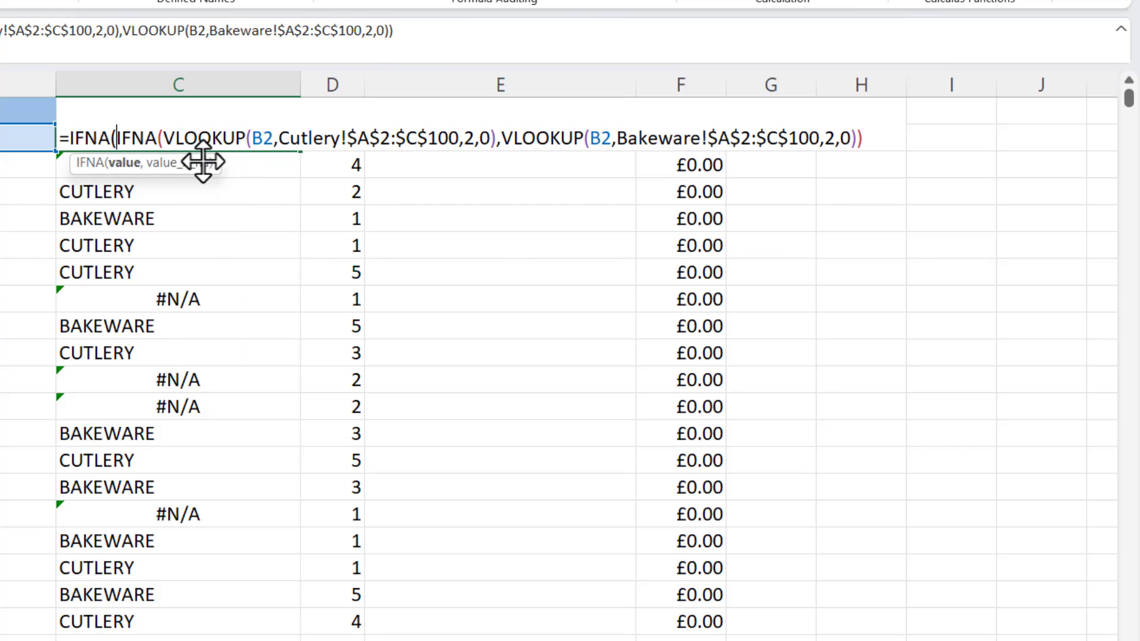
left_click(859, 141)
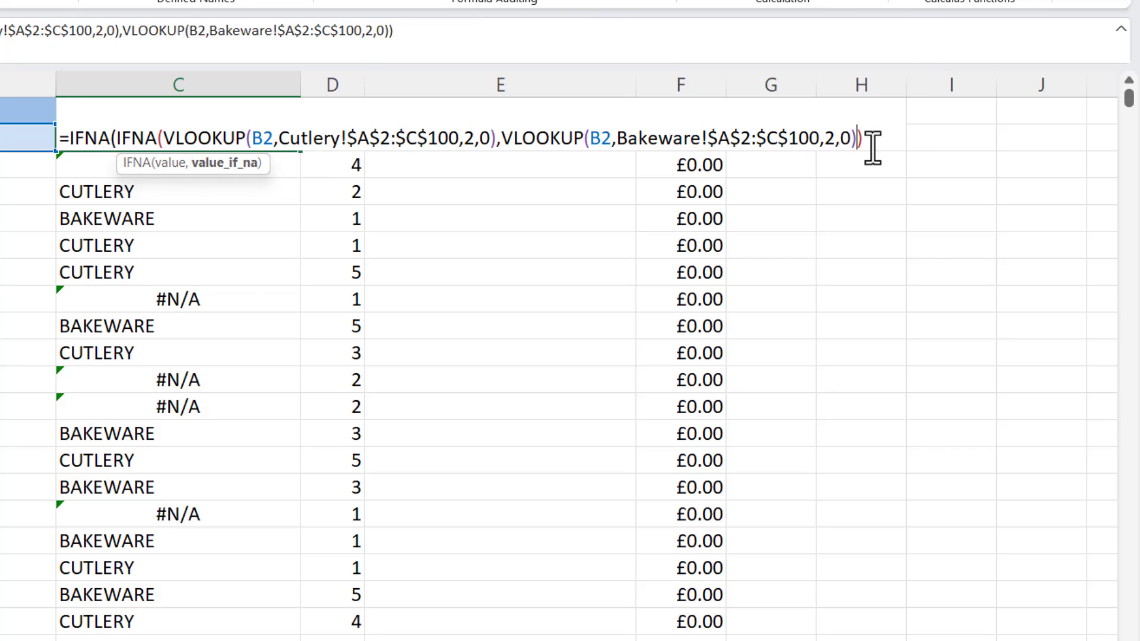
type(",")
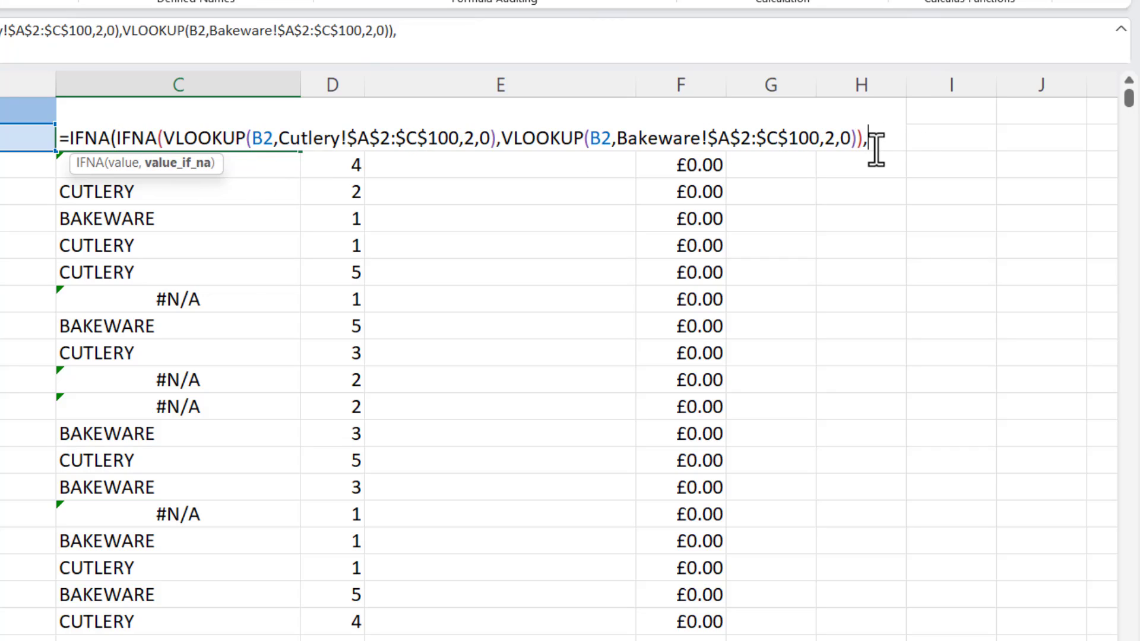
key("ctrl+v")
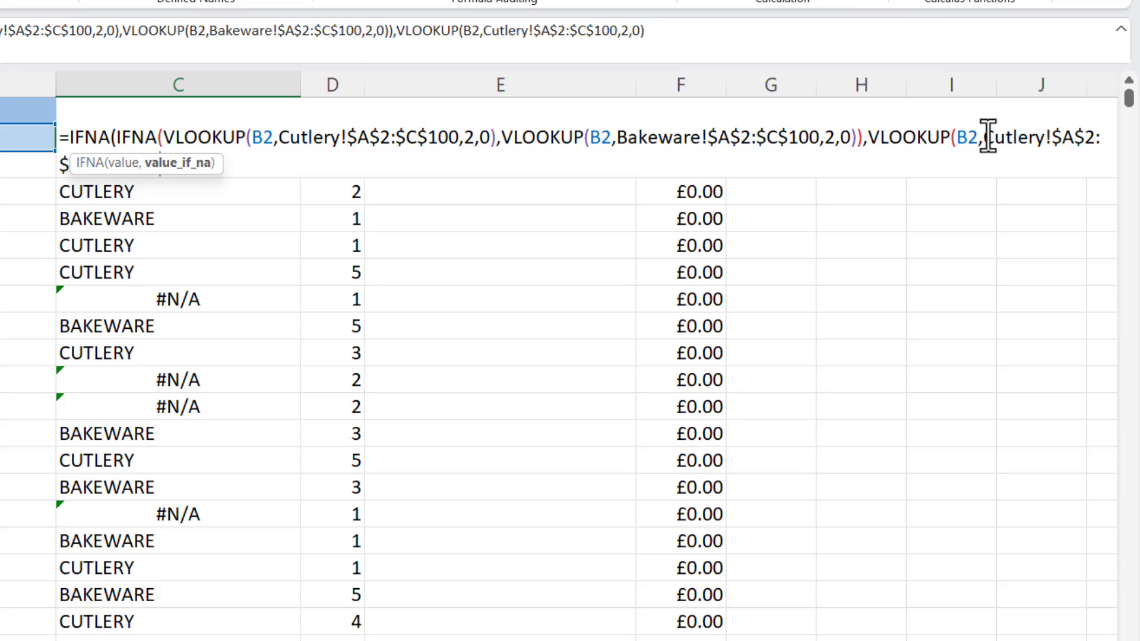
Step: Point the new fallback lookup to Cookware and fill the formula down column C
left_click_drag(984, 137, 1046, 137)
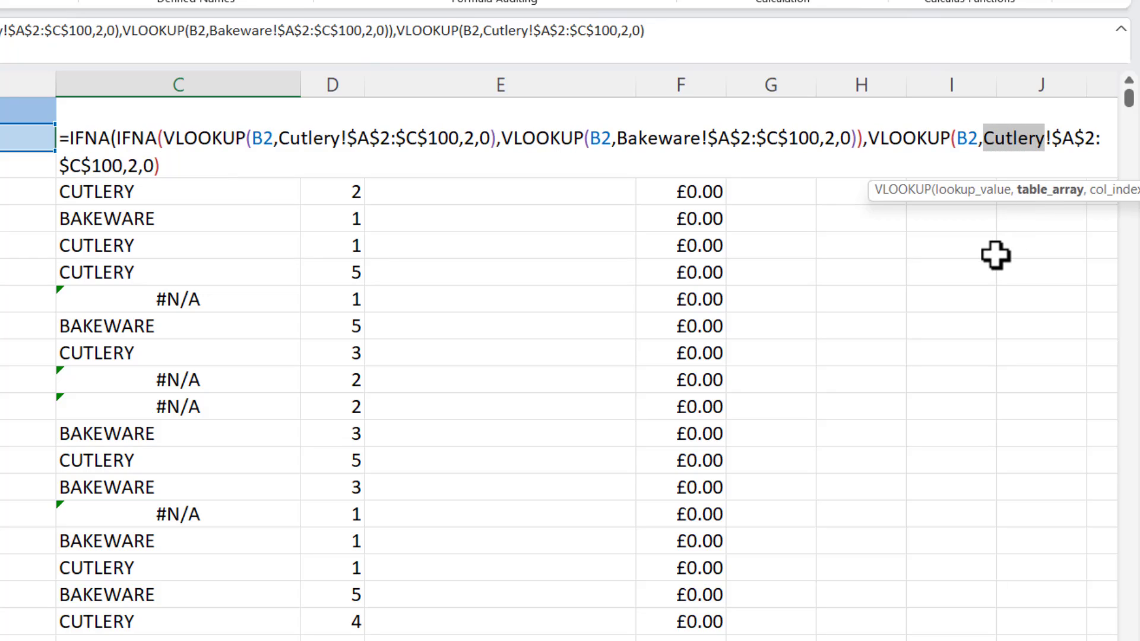
type("Cookware")
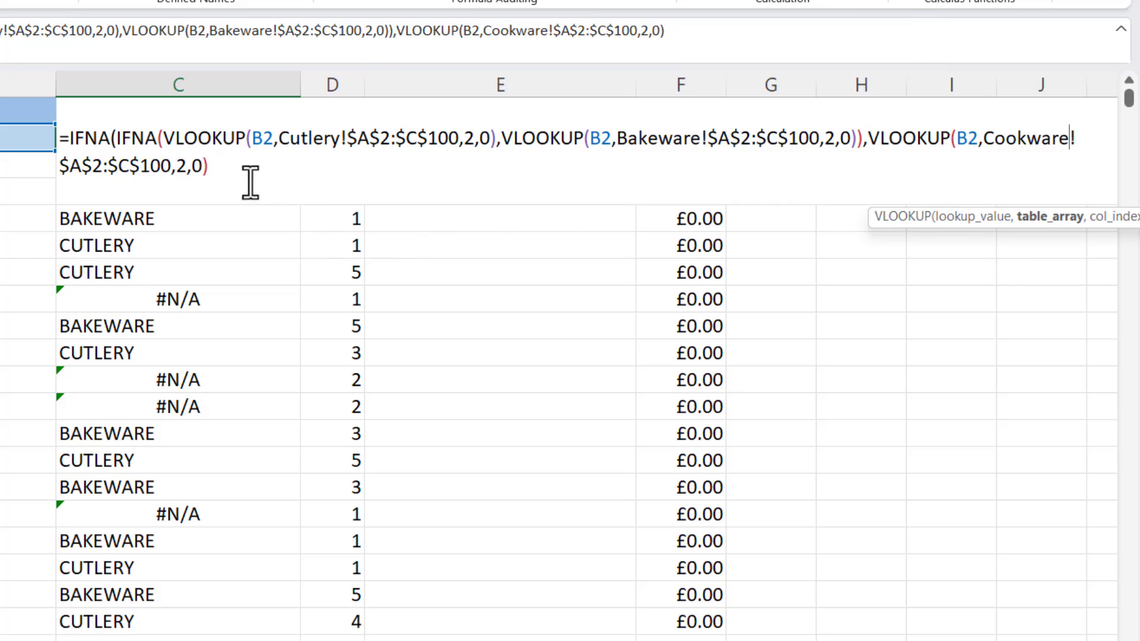
left_click(234, 164)
key("Return")
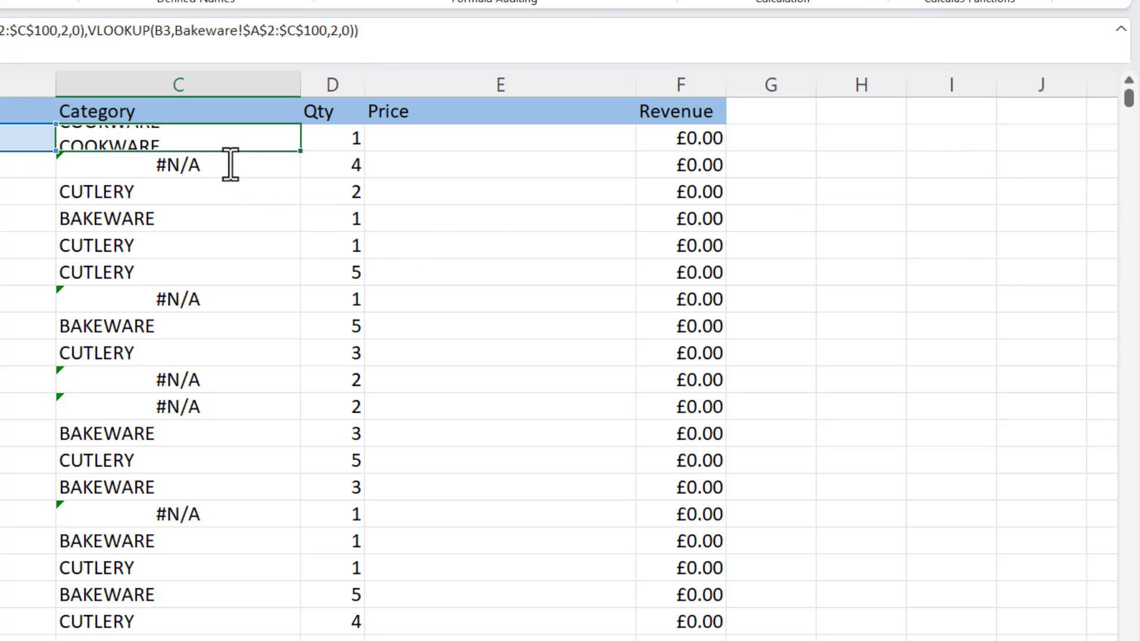
left_click(237, 143)
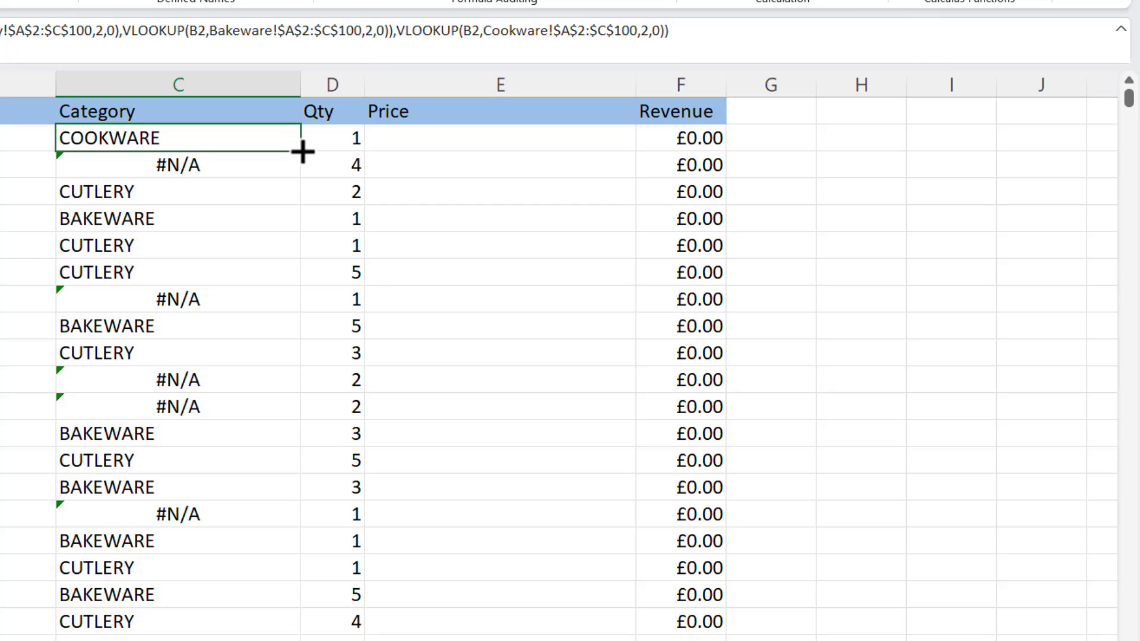
double_click(302, 152)
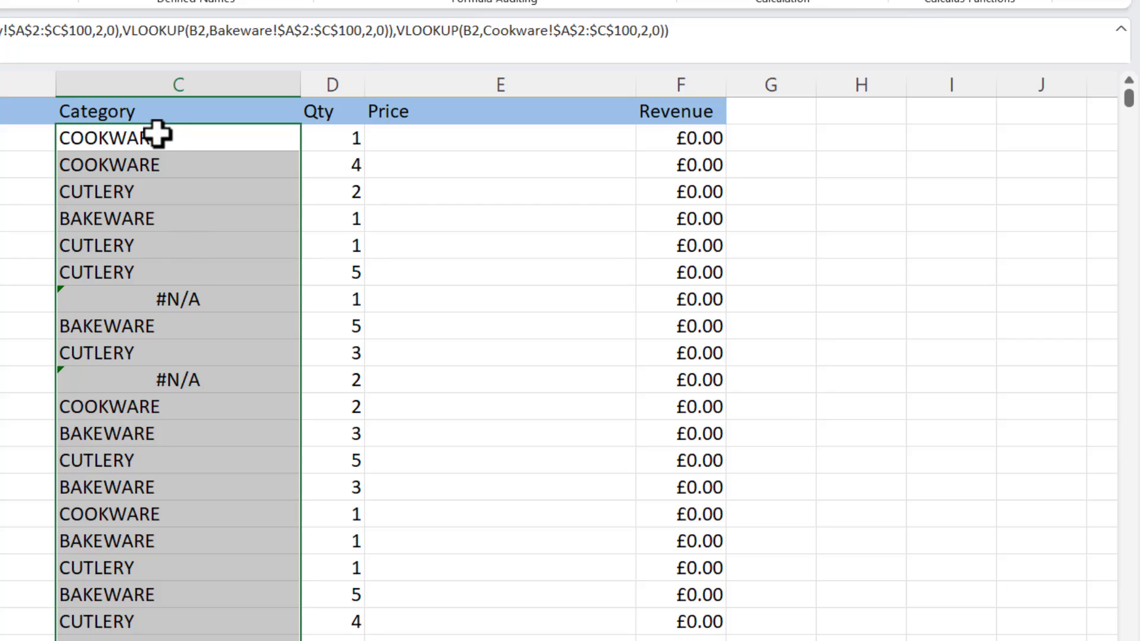
Step: Wrap C2 in a third IFNA whose pasted VLOOKUP fallback searches the Drinks sheet
double_click(159, 136)
left_click(71, 138)
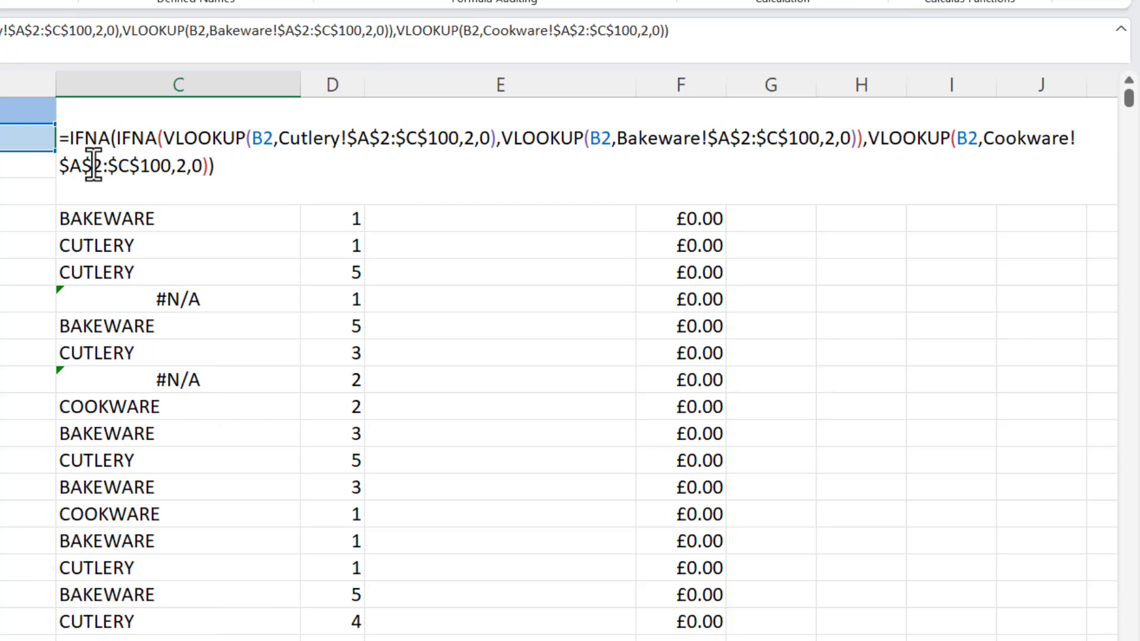
type("IFNA(")
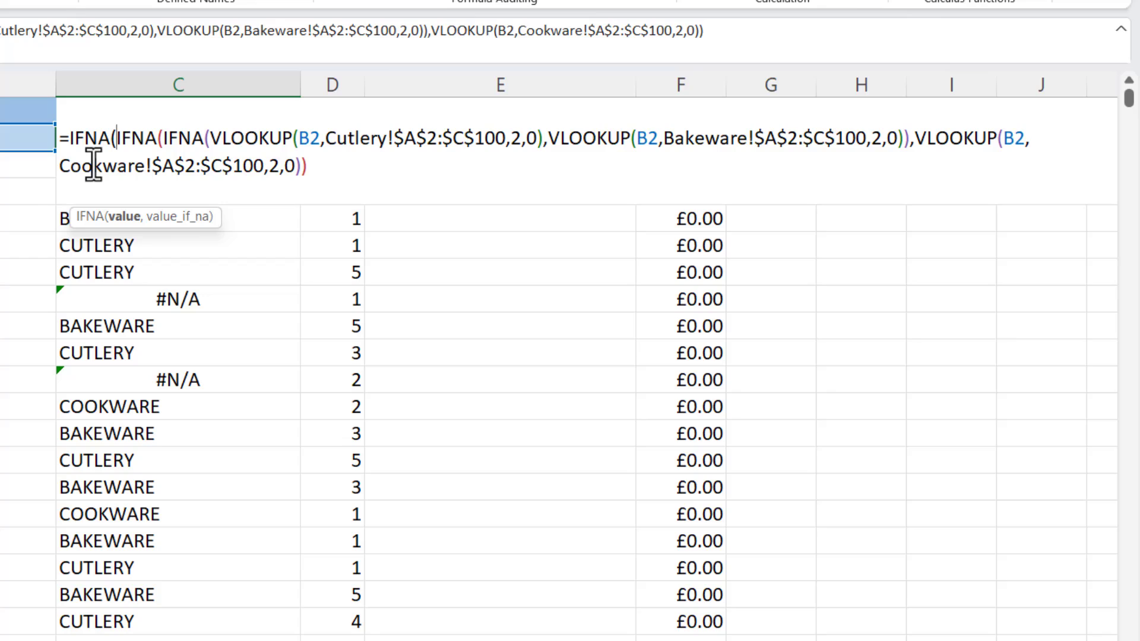
left_click(324, 167)
type(",")
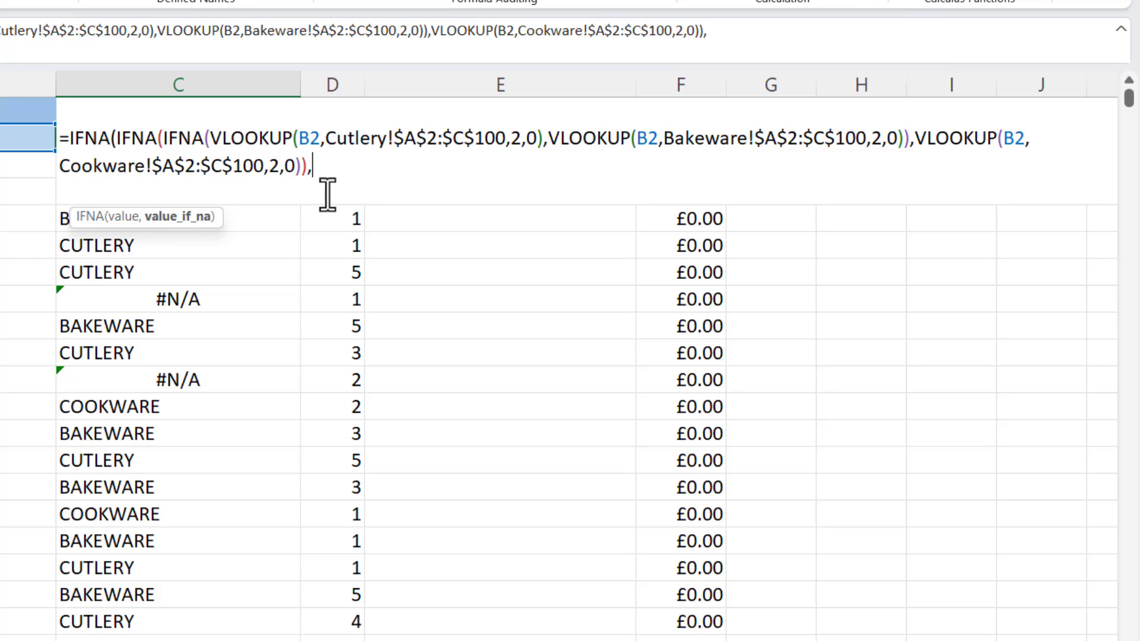
type("VLOOKUP(B2,Cutlery!$A$2:$C$100,2,0)")
double_click(458, 166)
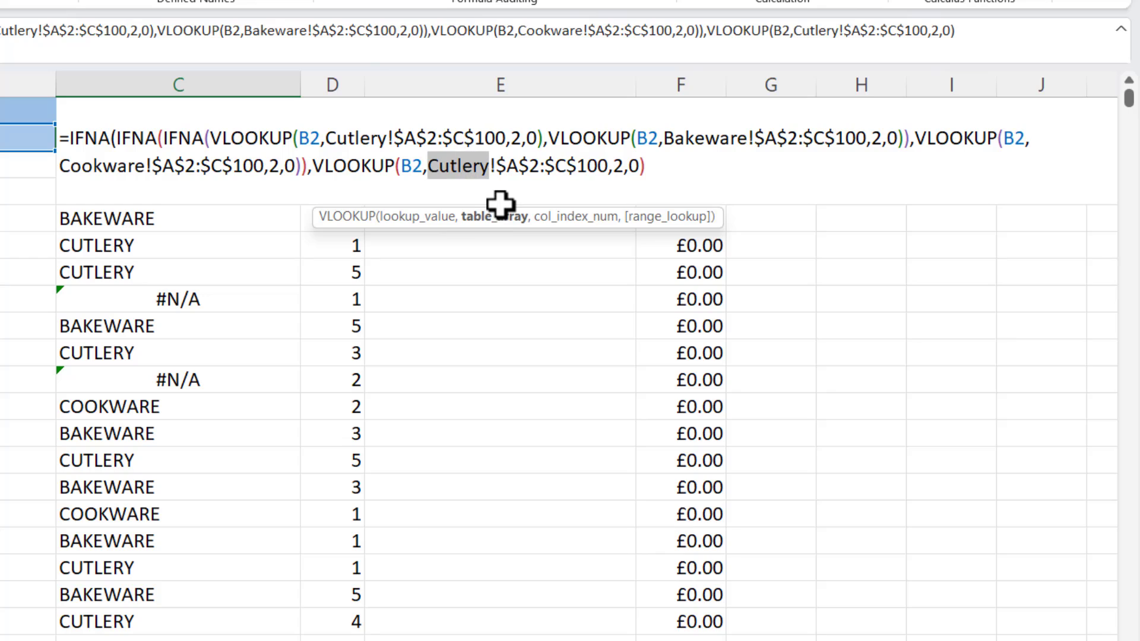
type("Drinks")
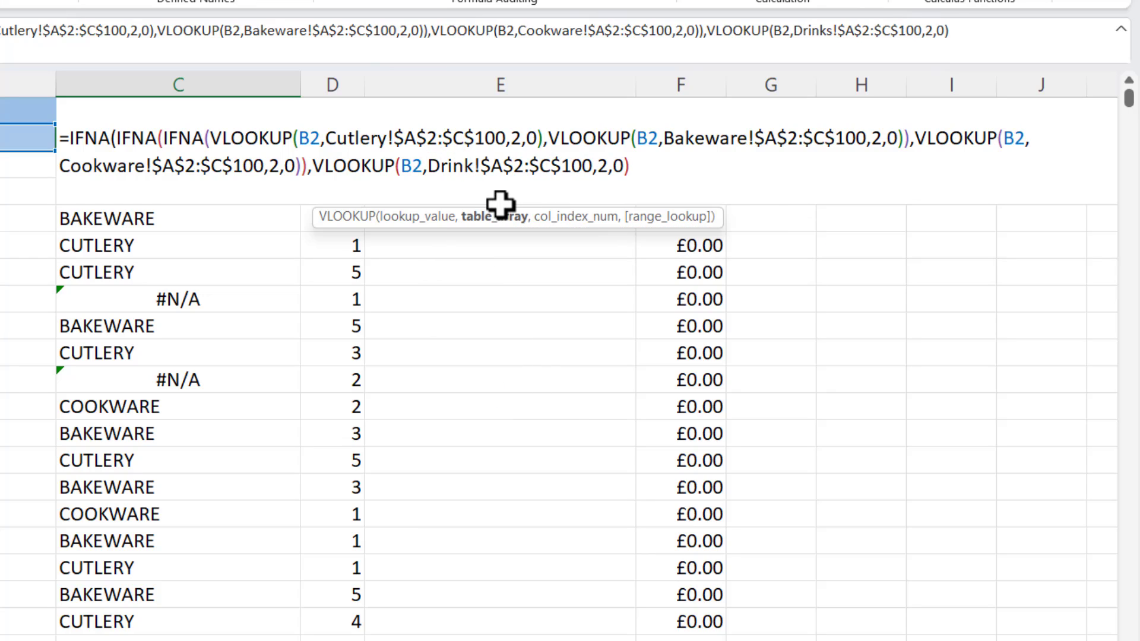
Step: Close and commit the formula, fill it down column C, and check C2's result
left_click(658, 168)
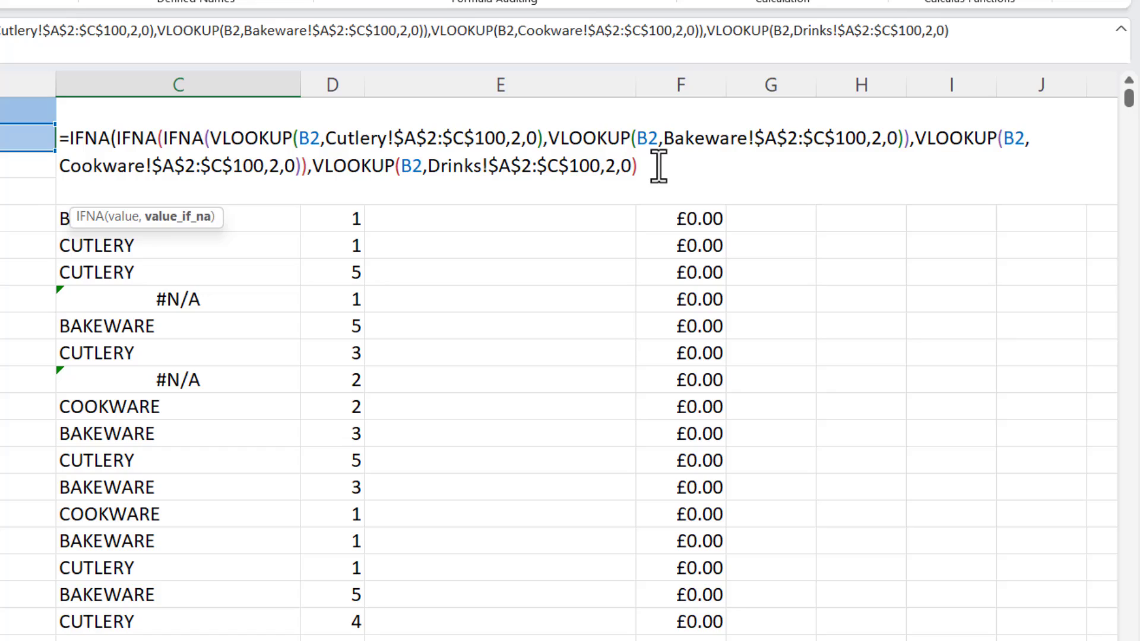
type(")")
key("Return")
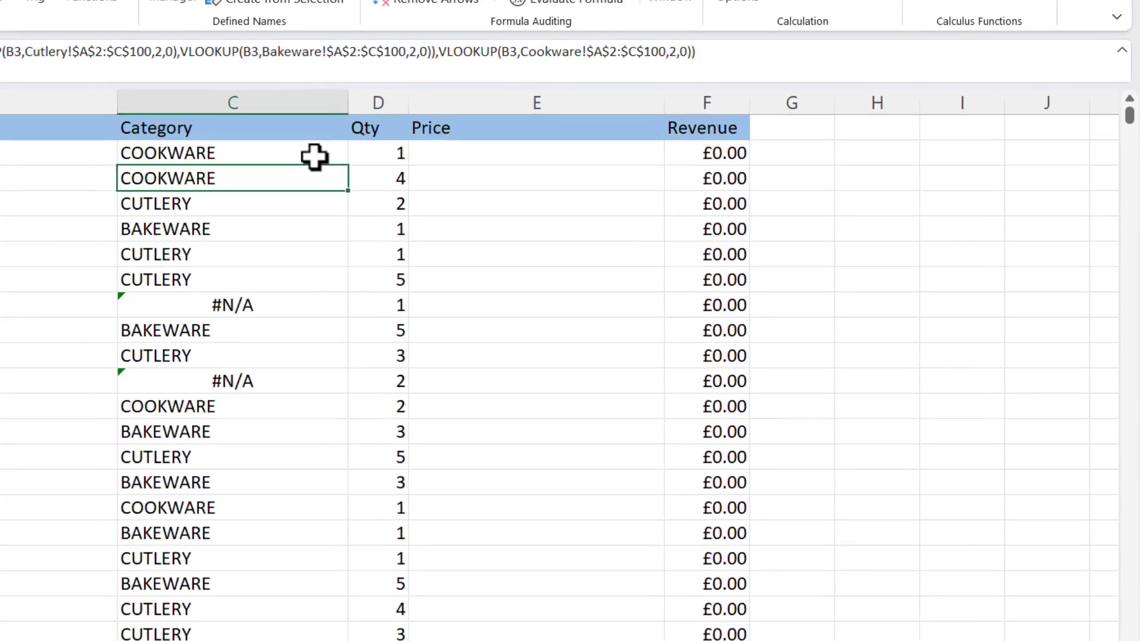
left_click(314, 156)
double_click(347, 165)
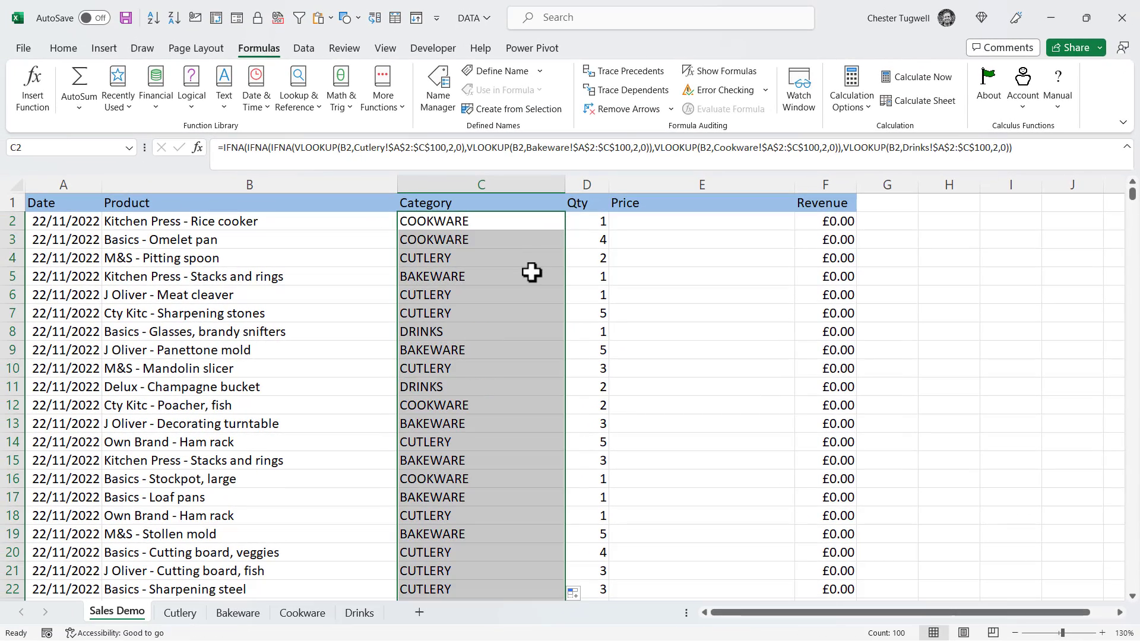
left_click(639, 226)
left_click(451, 218)
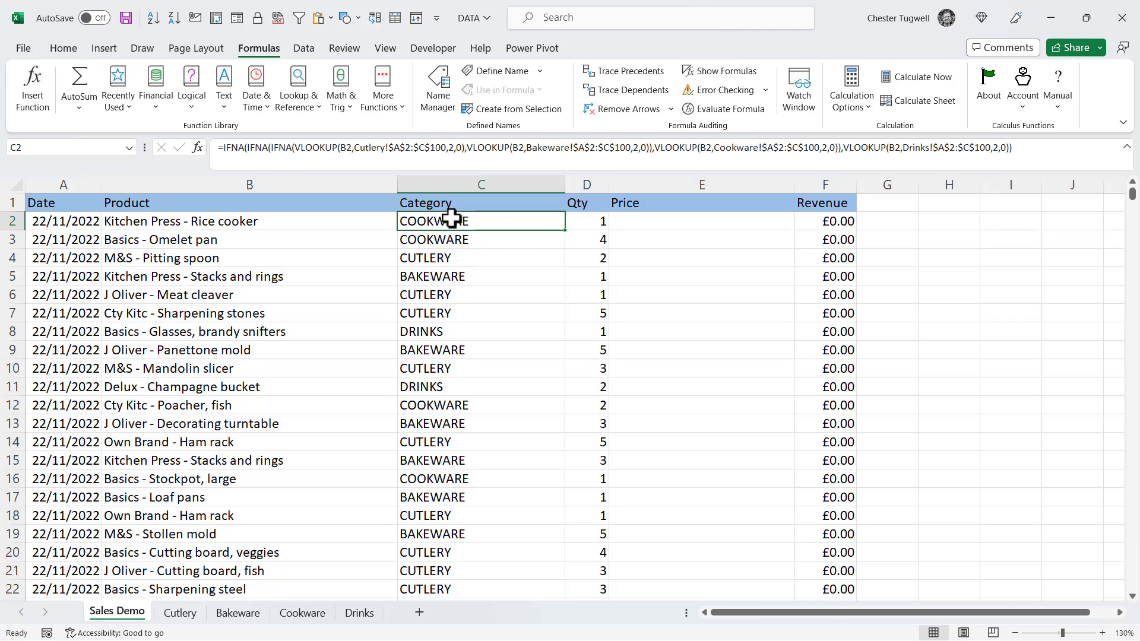
Step: Copy C2's nested category formula text and paste it into E2
left_click(180, 614)
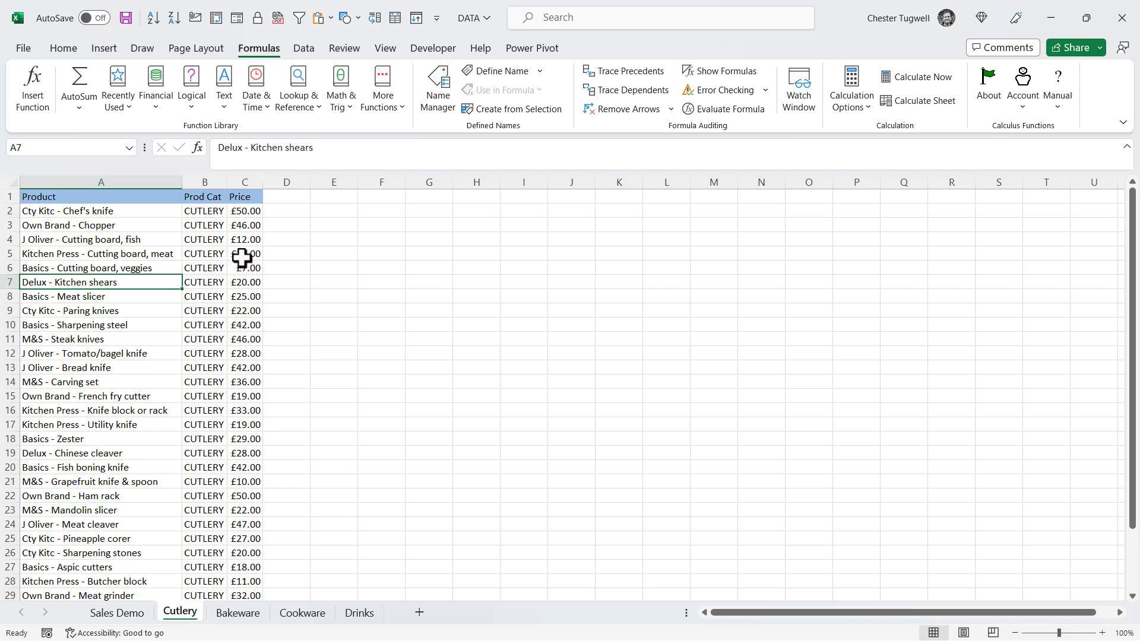
left_click(116, 613)
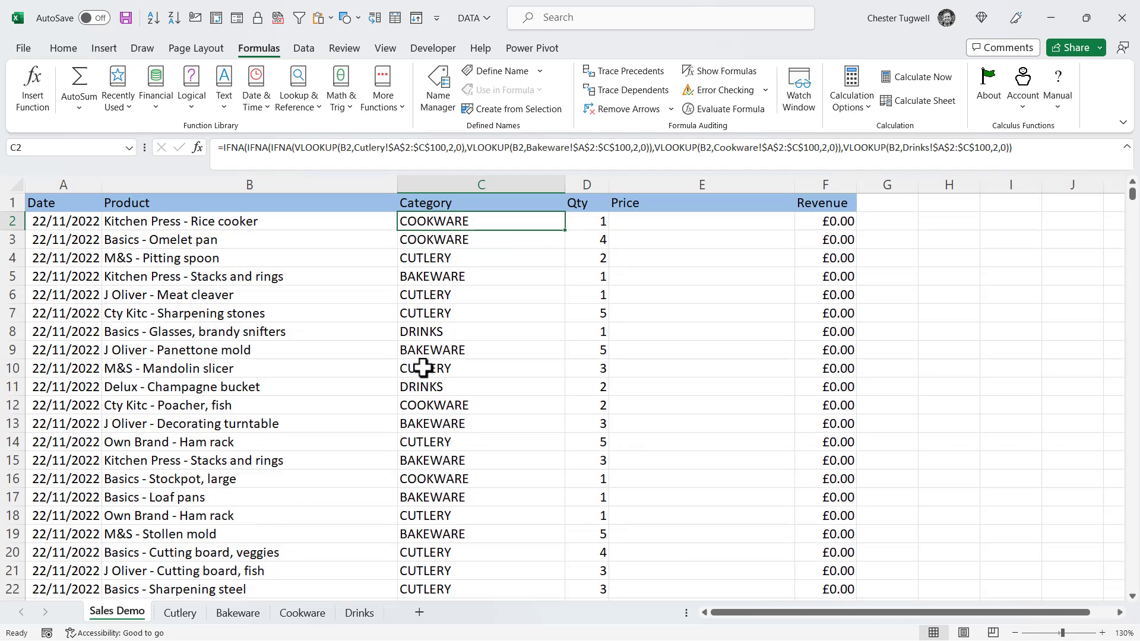
double_click(467, 220)
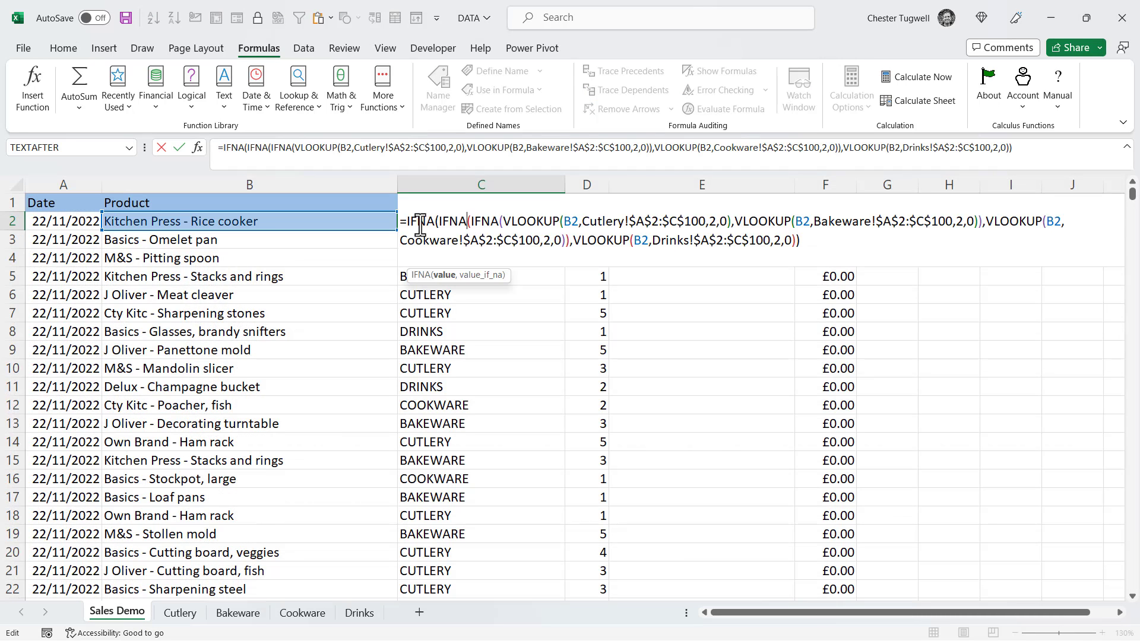
left_click_drag(402, 223, 909, 241)
key("ctrl+c")
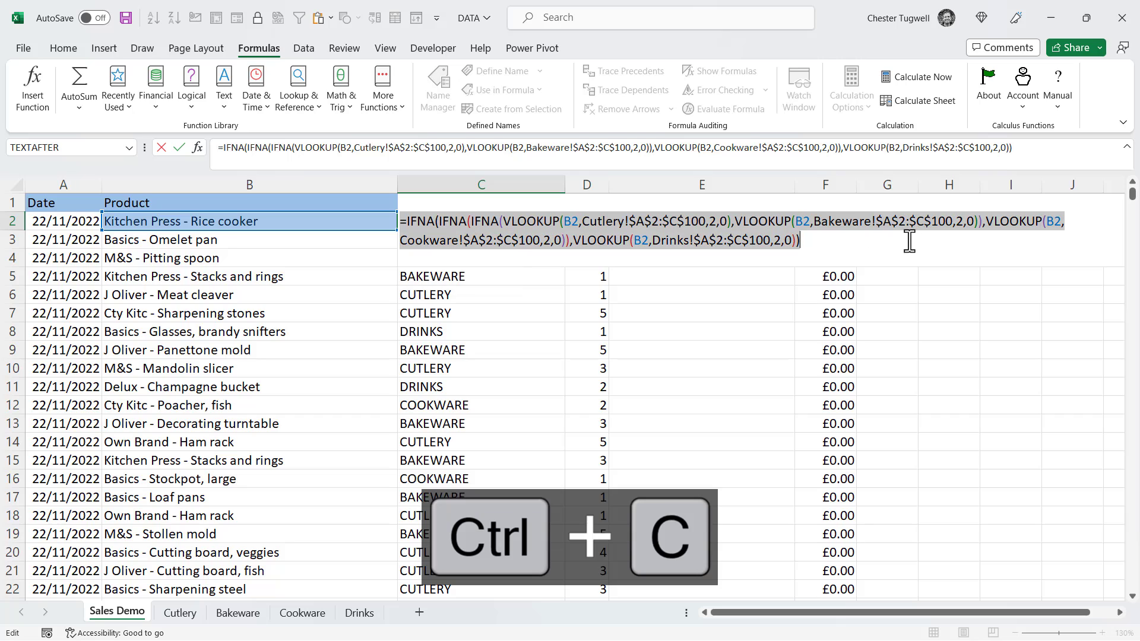
key("Escape")
left_click(683, 222)
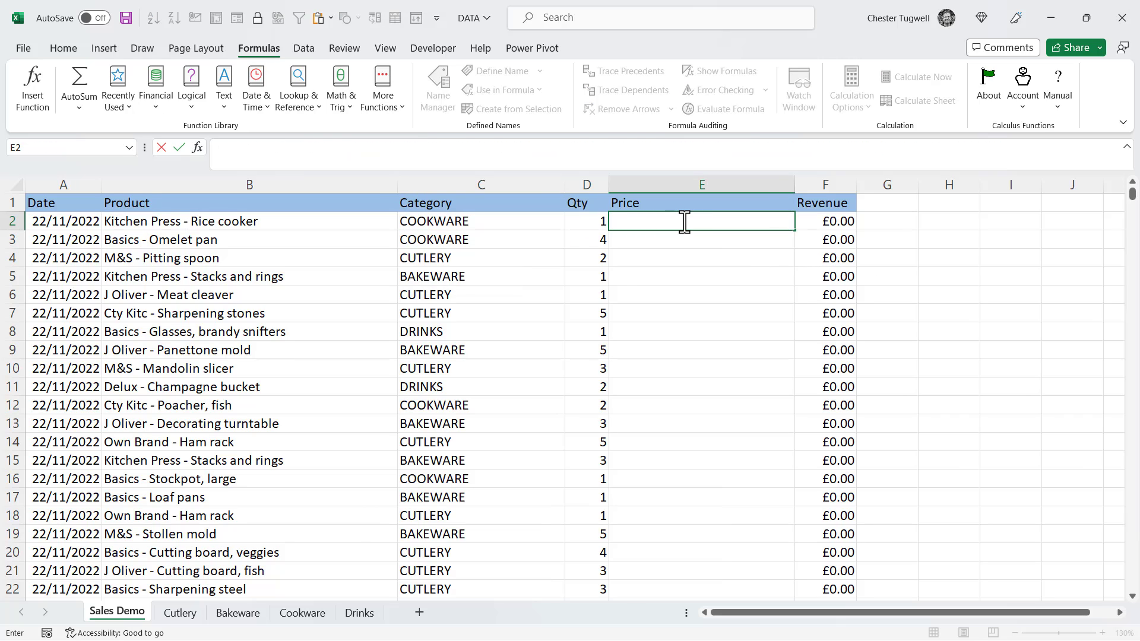
key("ctrl+v")
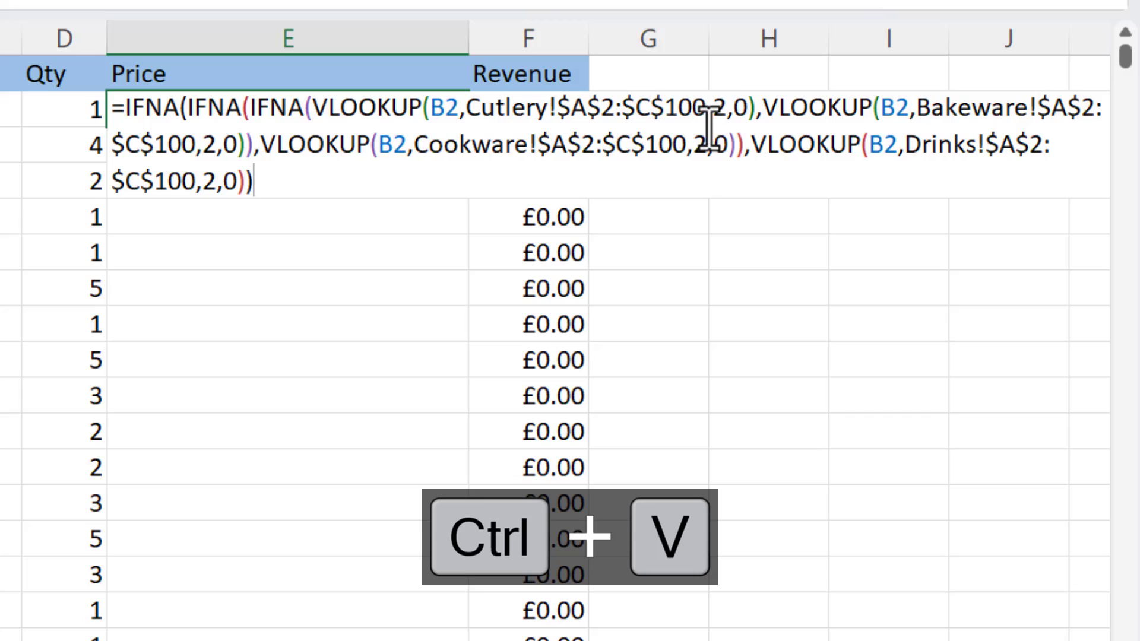
Step: Change all four lookups' column index from 2 to 3 and fill the price formula down column E
left_click(728, 110)
key("BackSpace")
type("3")
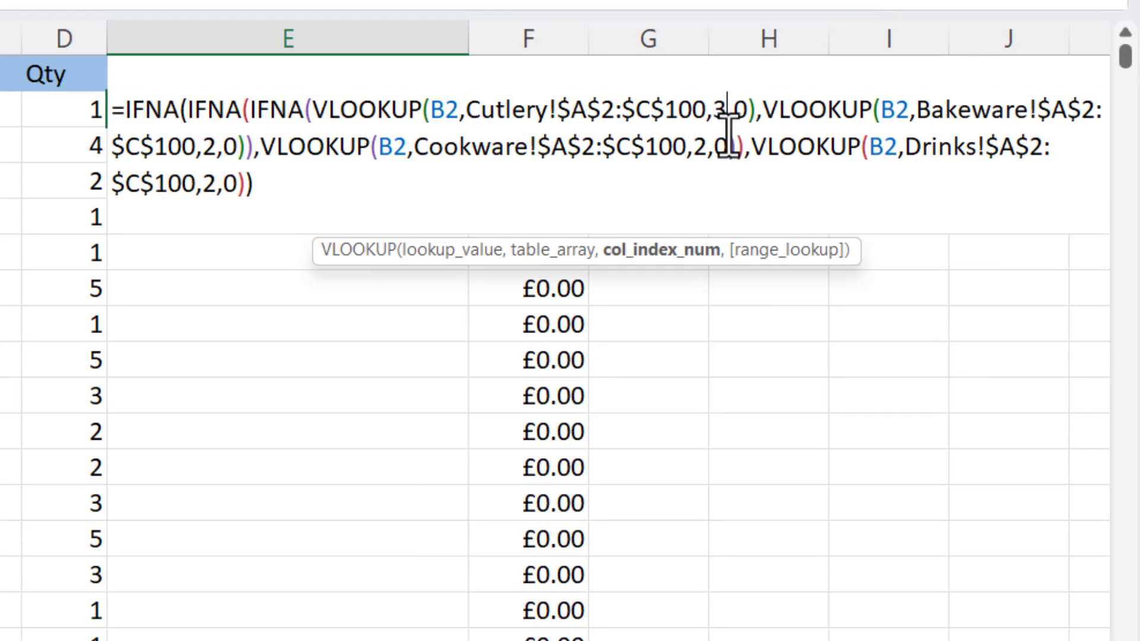
left_click(220, 146)
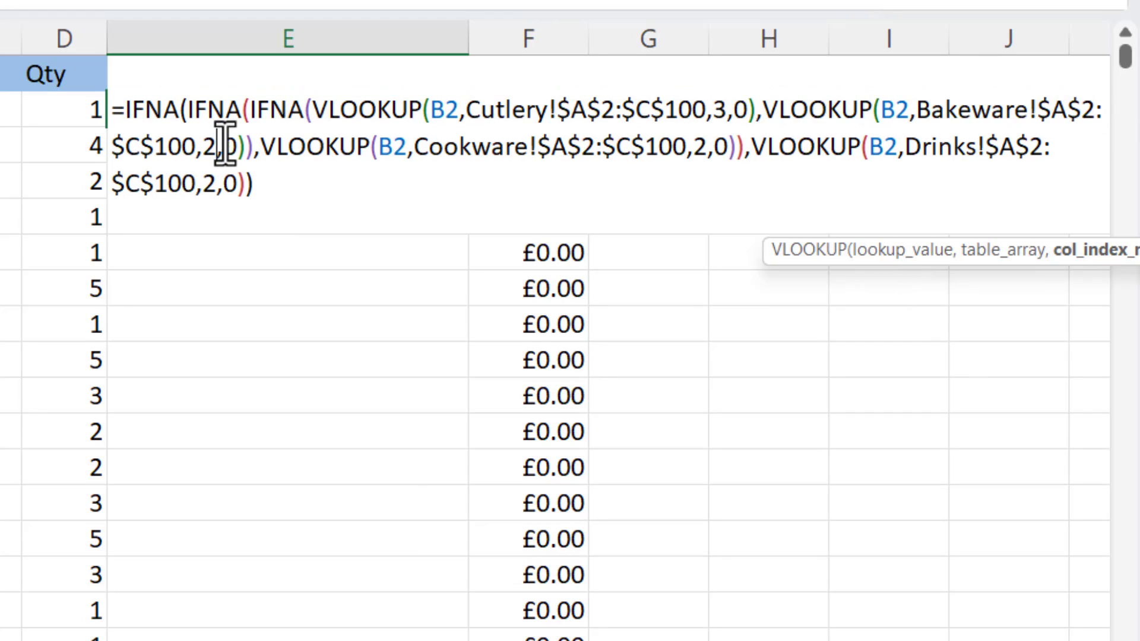
key("BackSpace")
type("3")
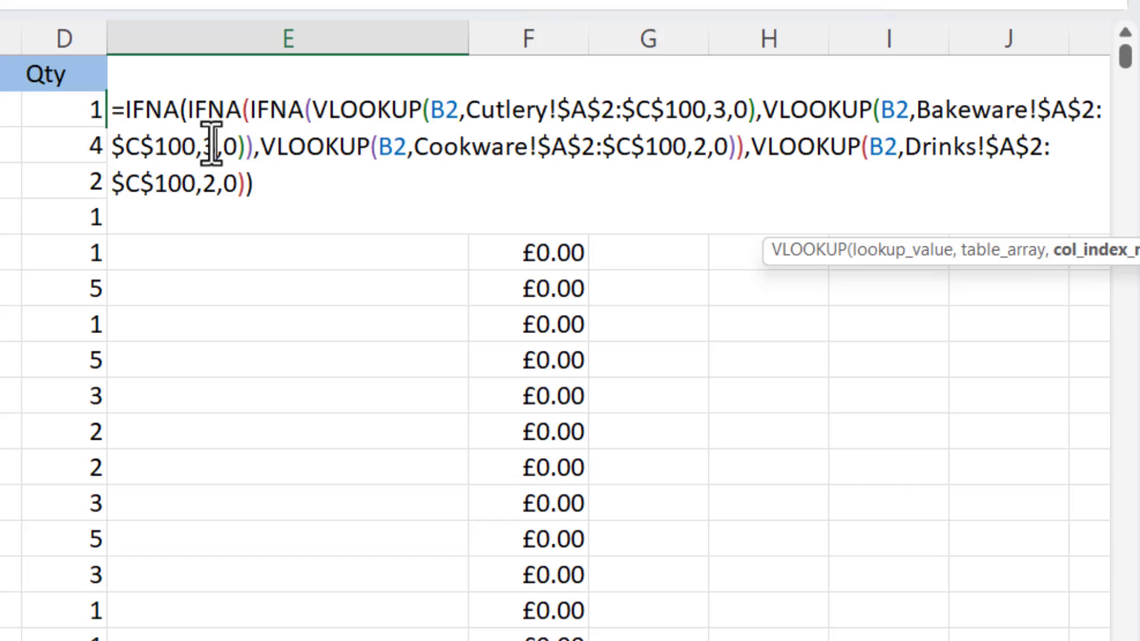
left_click(706, 146)
key("BackSpace")
type("3")
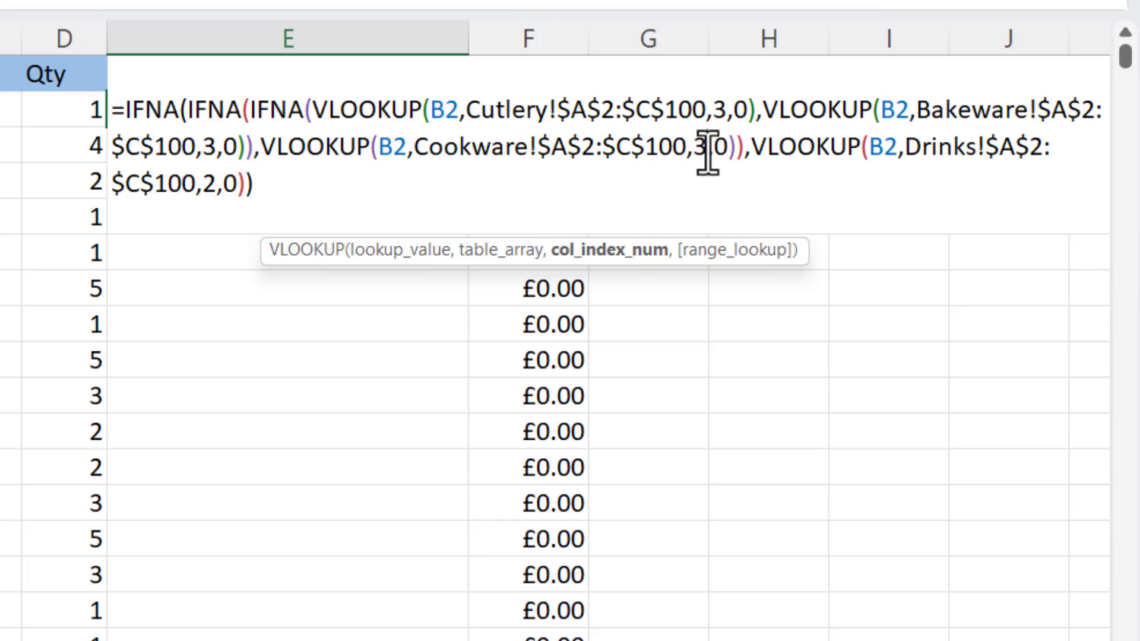
left_click(218, 182)
key("BackSpace")
type("3")
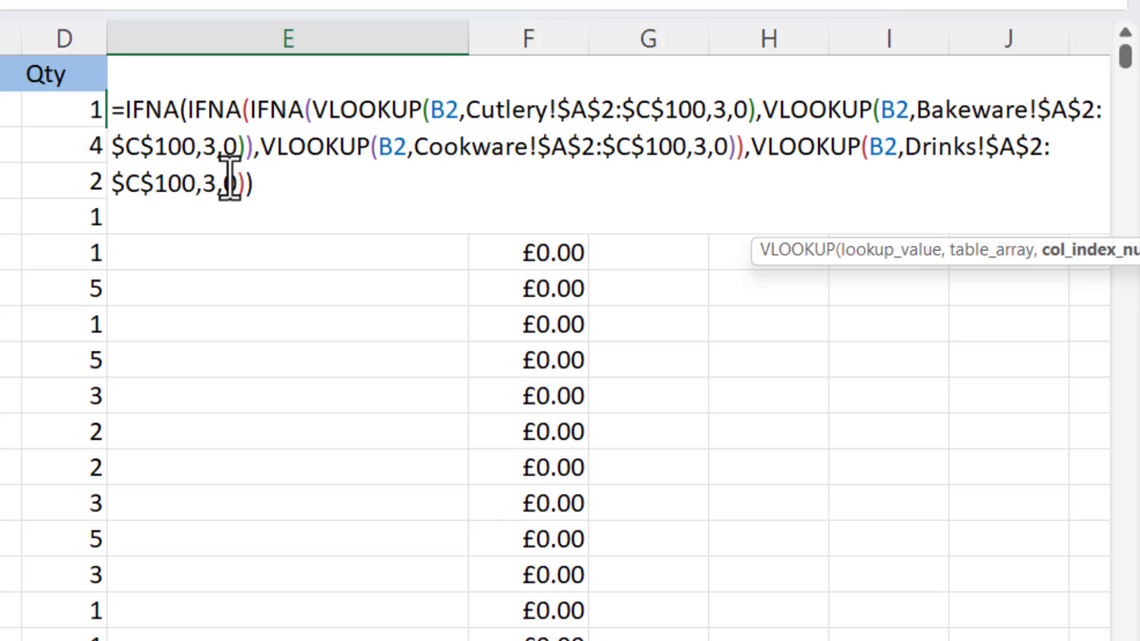
key("Return")
left_click(466, 119)
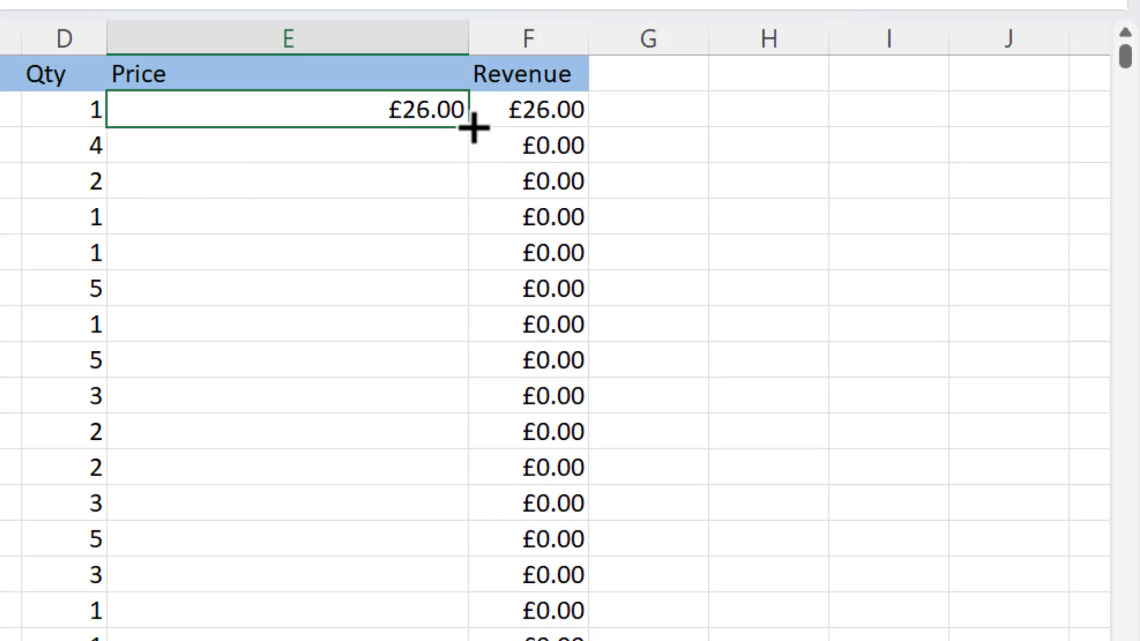
double_click(471, 130)
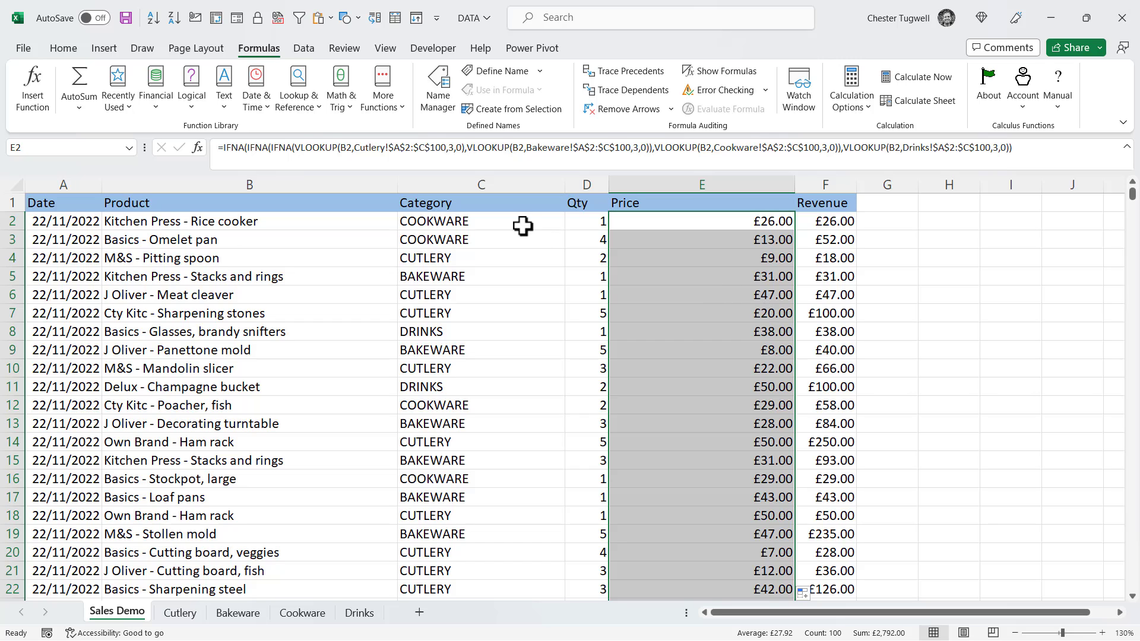
Step: Clear the Category formulas from C2 down and the Price formulas from E2 down
left_click(464, 221)
key("ctrl+shift+Down")
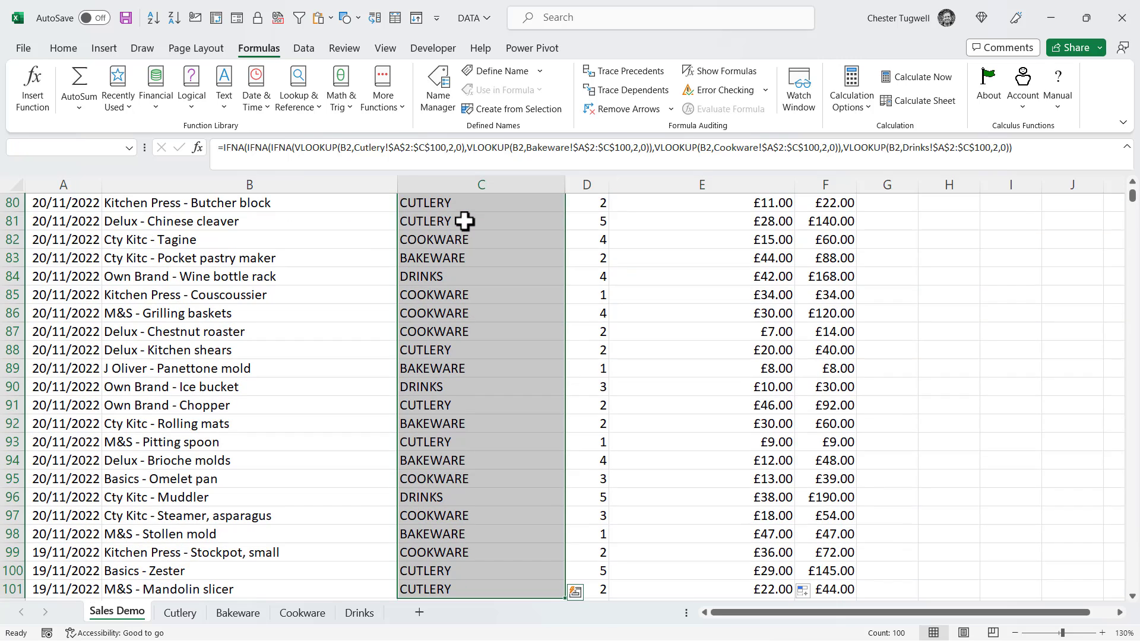
key("Delete")
scroll(466, 221, "up", 20)
left_click(677, 221)
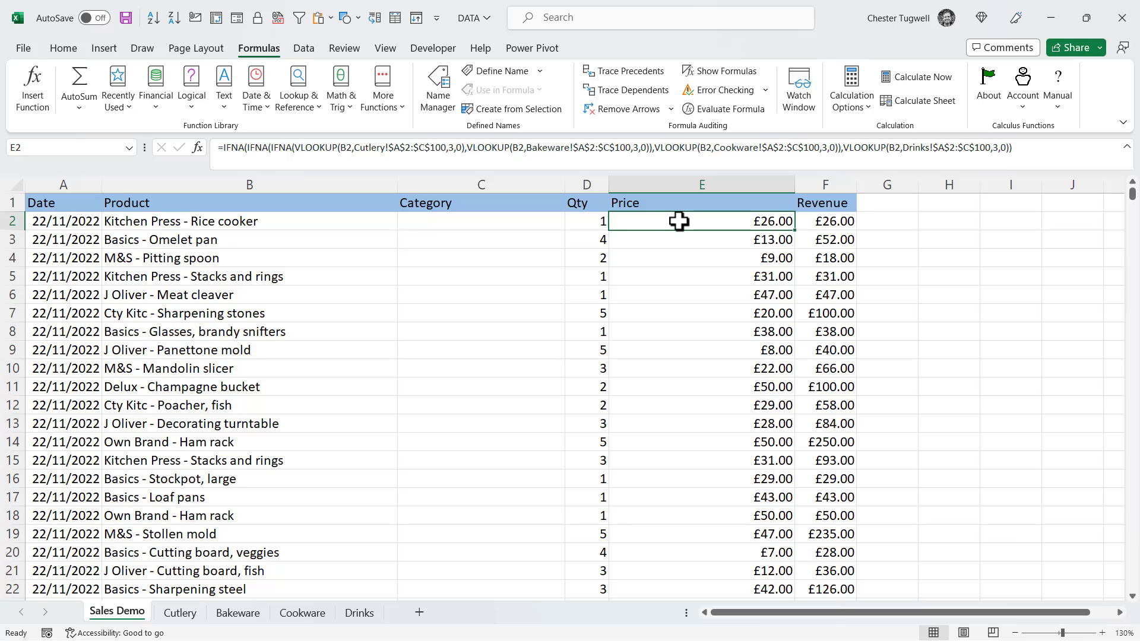
key("ctrl+shift+Down")
key("Delete")
scroll(679, 221, "up", 20)
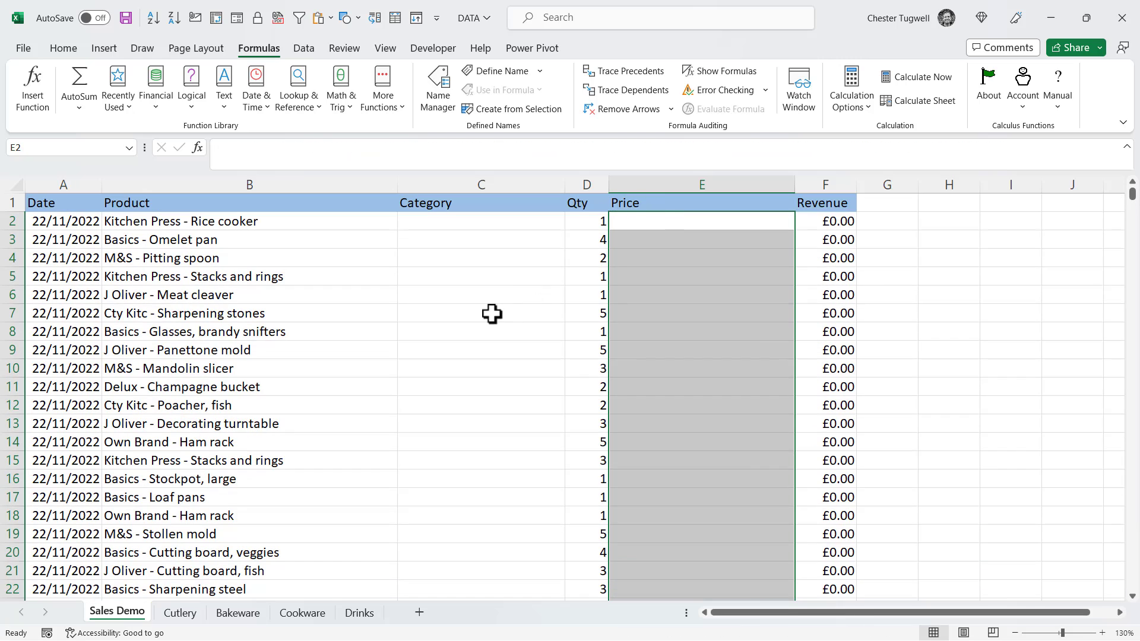
Step: Select the whole Cutlery sheet table and name it Cutlery in the Name Box
left_click(181, 613)
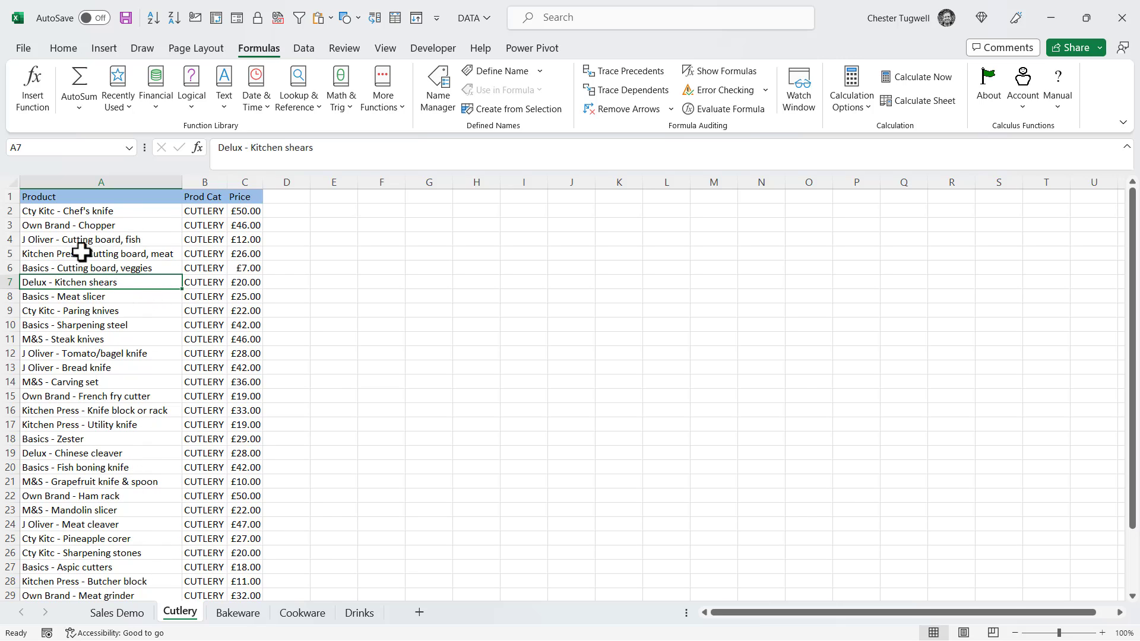
left_click(126, 252)
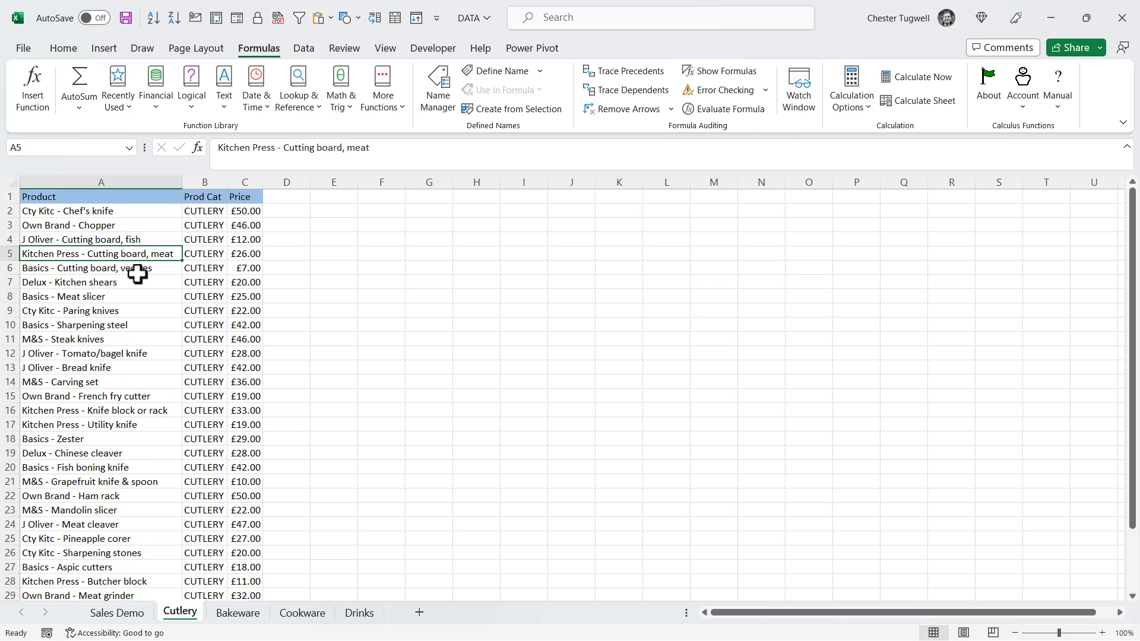
key("ctrl+a")
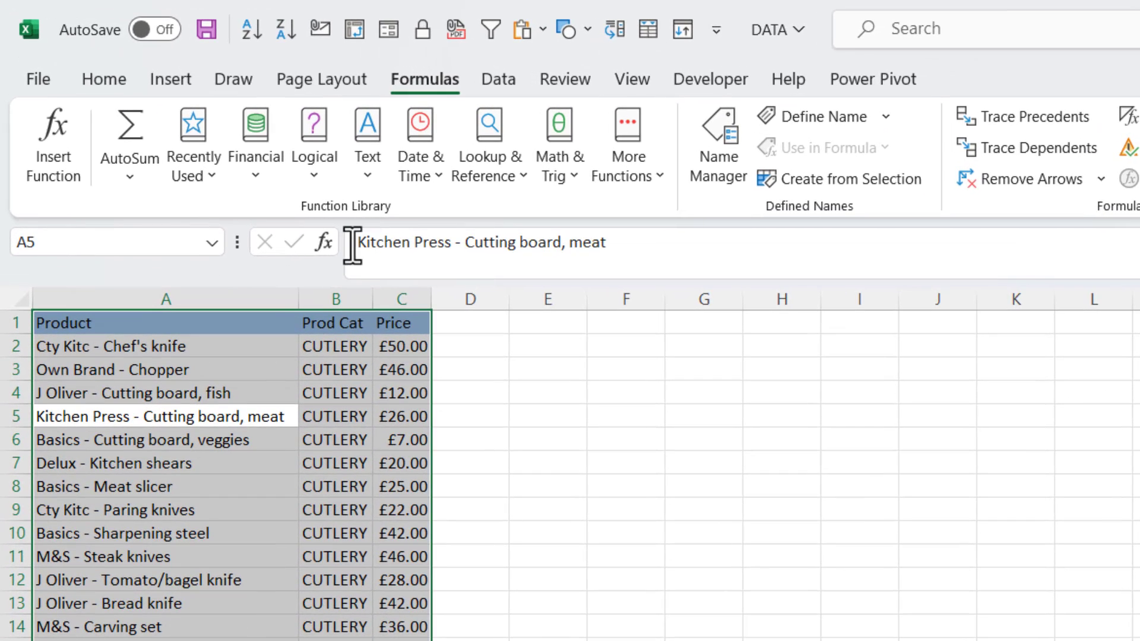
left_click(111, 238)
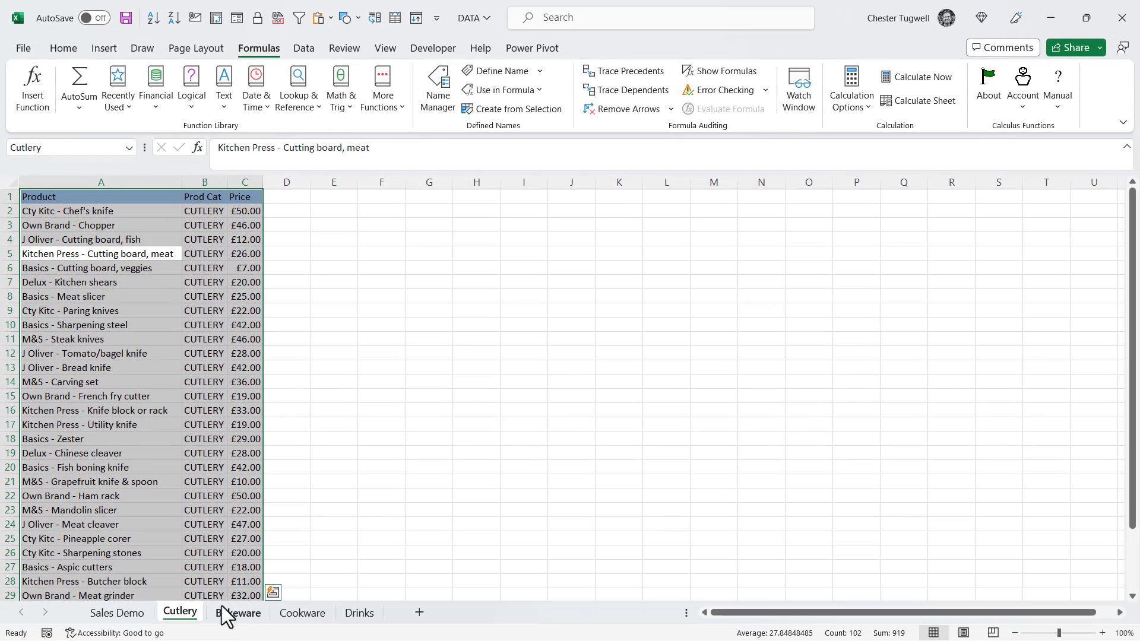
Step: Select the Bakeware and Cookware tables and name each after its sheet
left_click(237, 613)
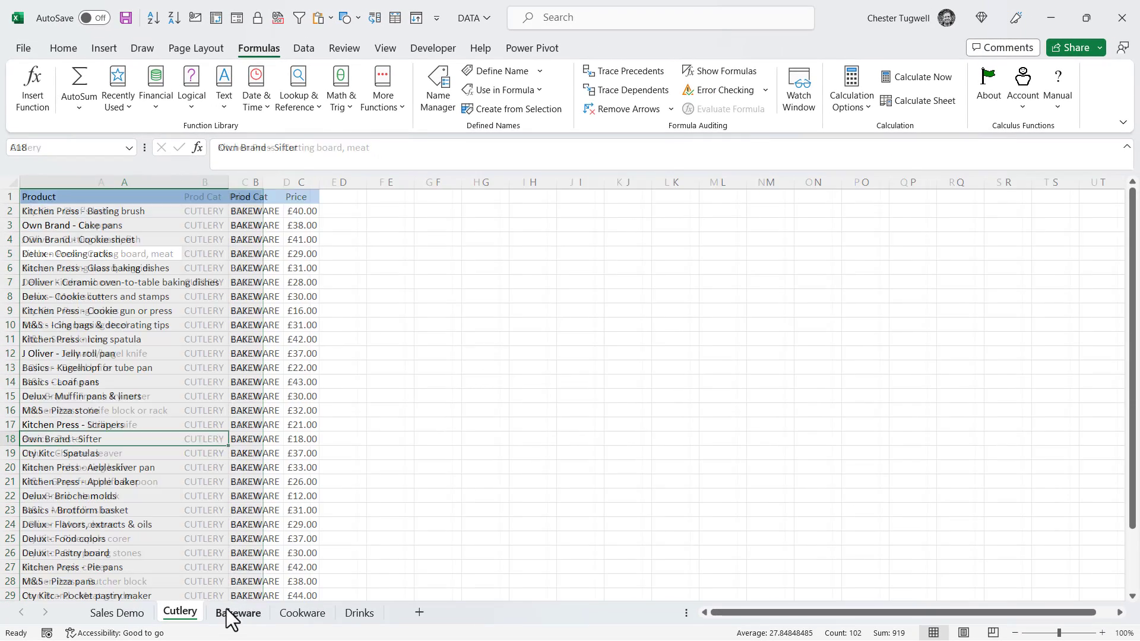
left_click(131, 284)
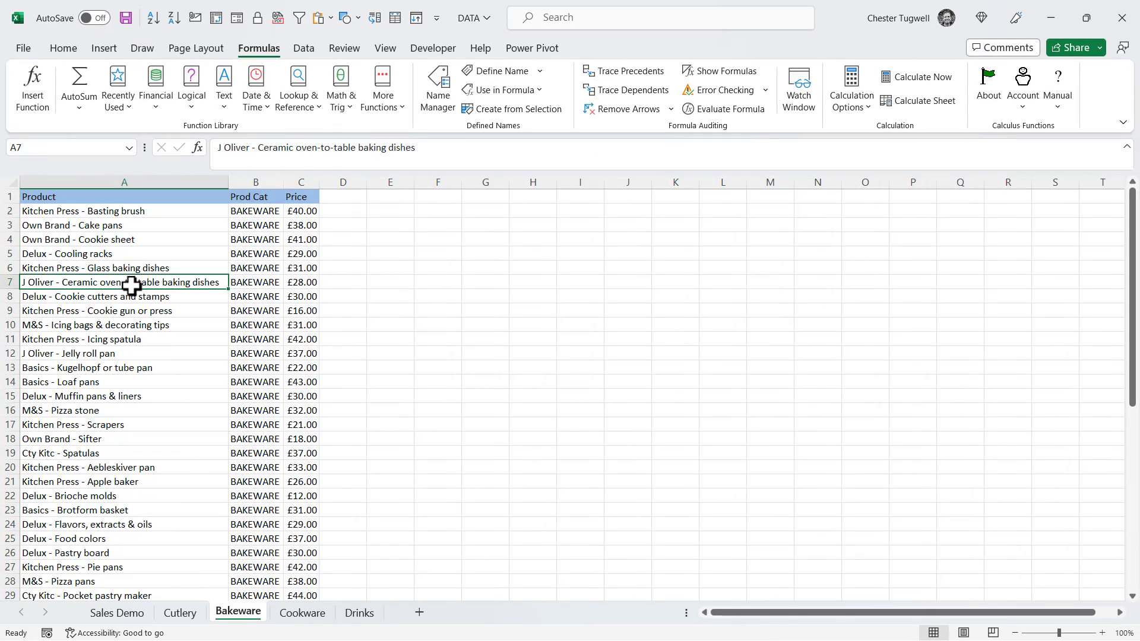
key("ctrl+a")
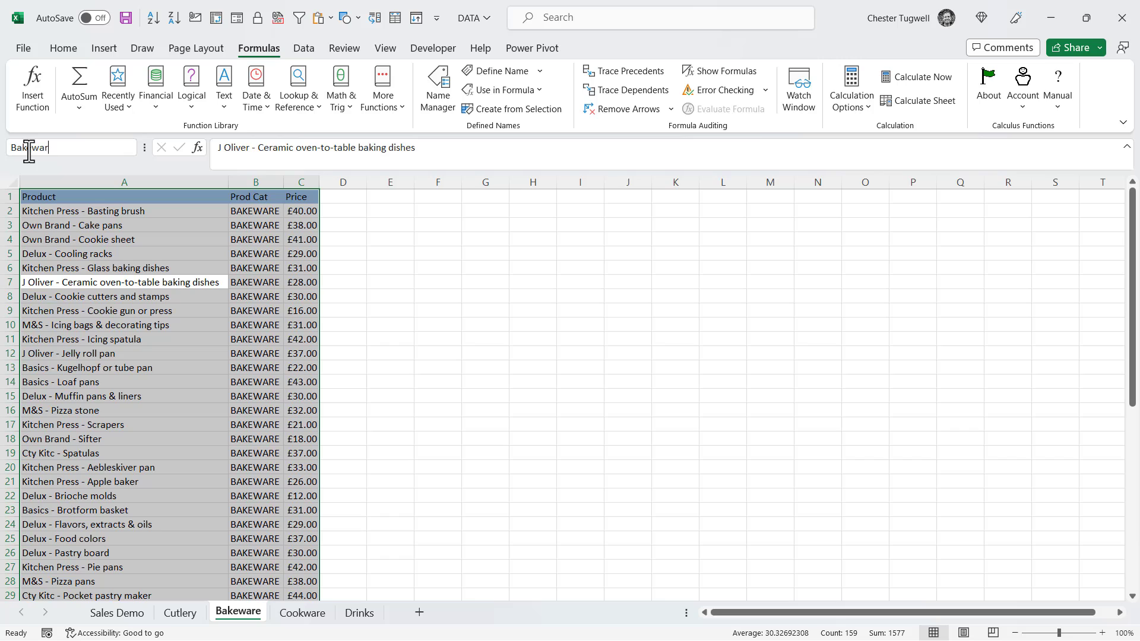
left_click(302, 612)
left_click(134, 343)
key("ctrl+a")
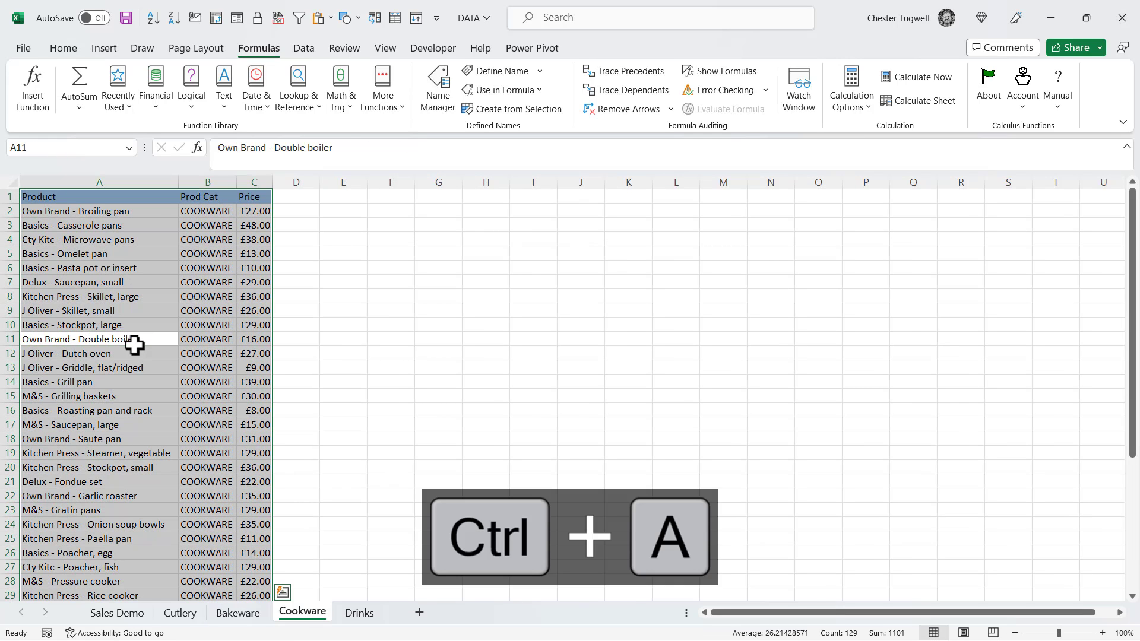
left_click(60, 149)
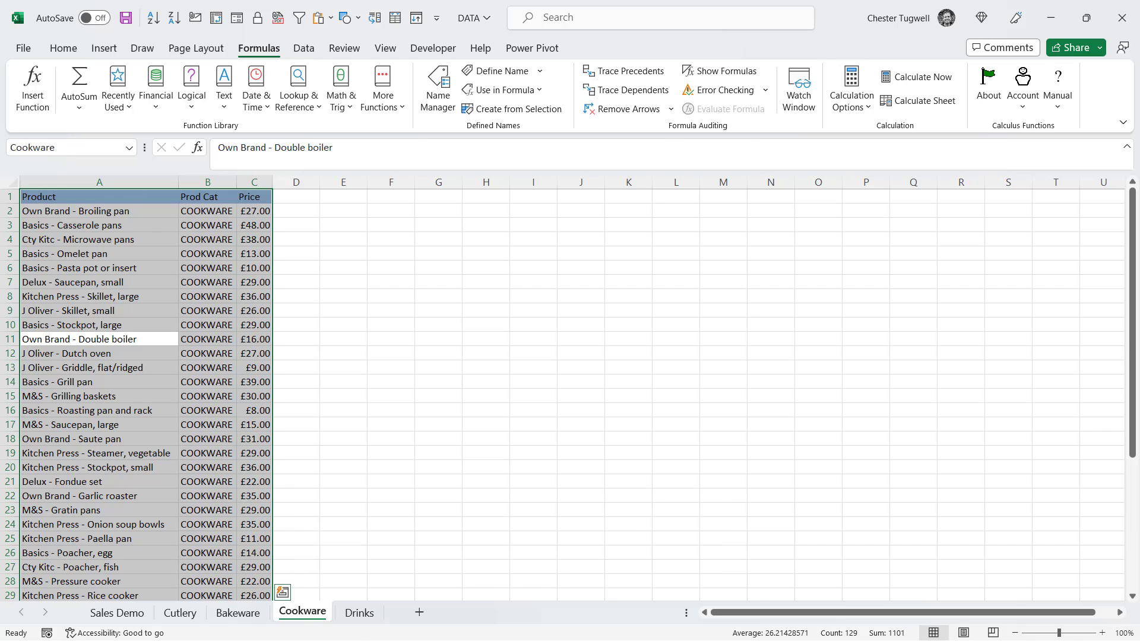
Step: Name the Drinks table Drinks, then go back to Sales Demo
left_click(359, 612)
left_click(133, 393)
key("ctrl+a")
left_click(57, 151)
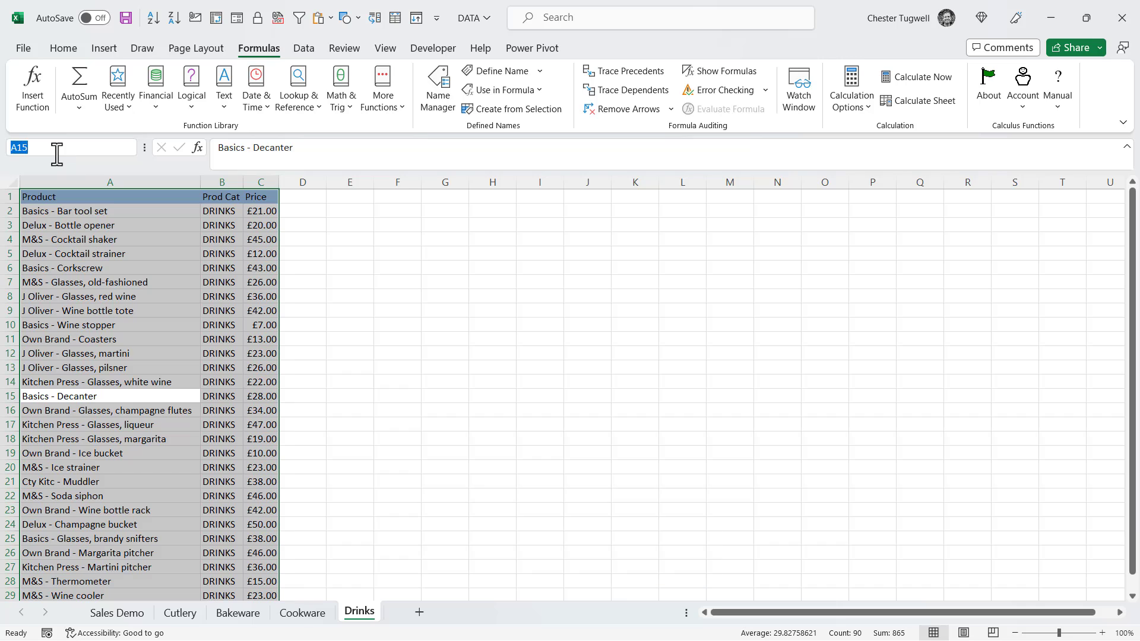
left_click(115, 614)
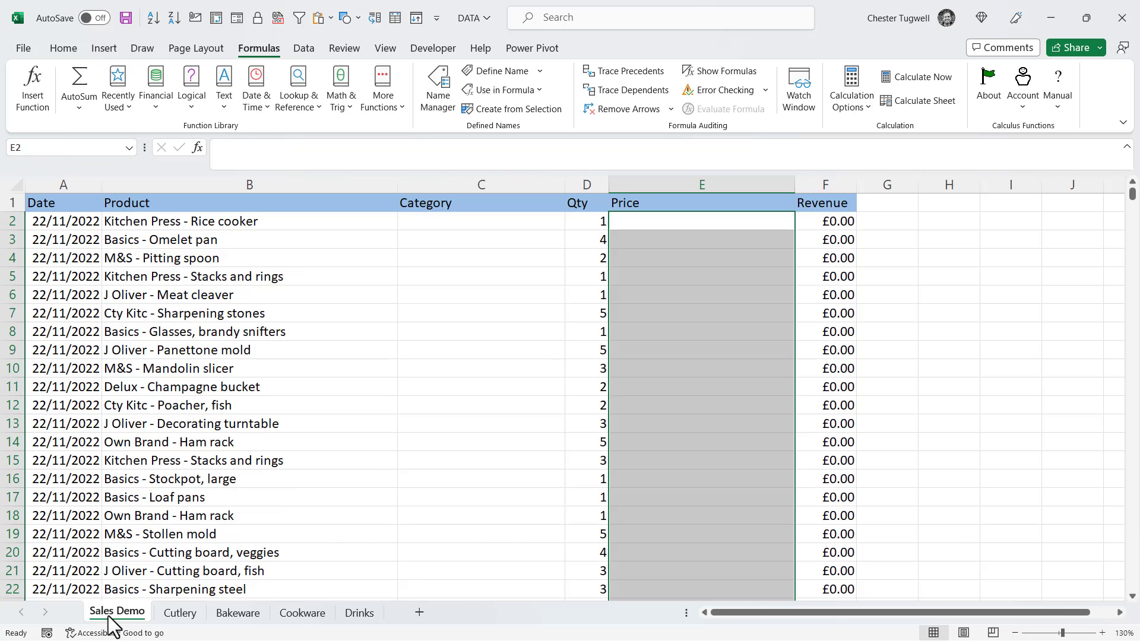
Step: Enter =VLOOKUP(B2,Cutlery,2,0) in C2 using the Cutlery named range
left_click(432, 217)
type("=vl")
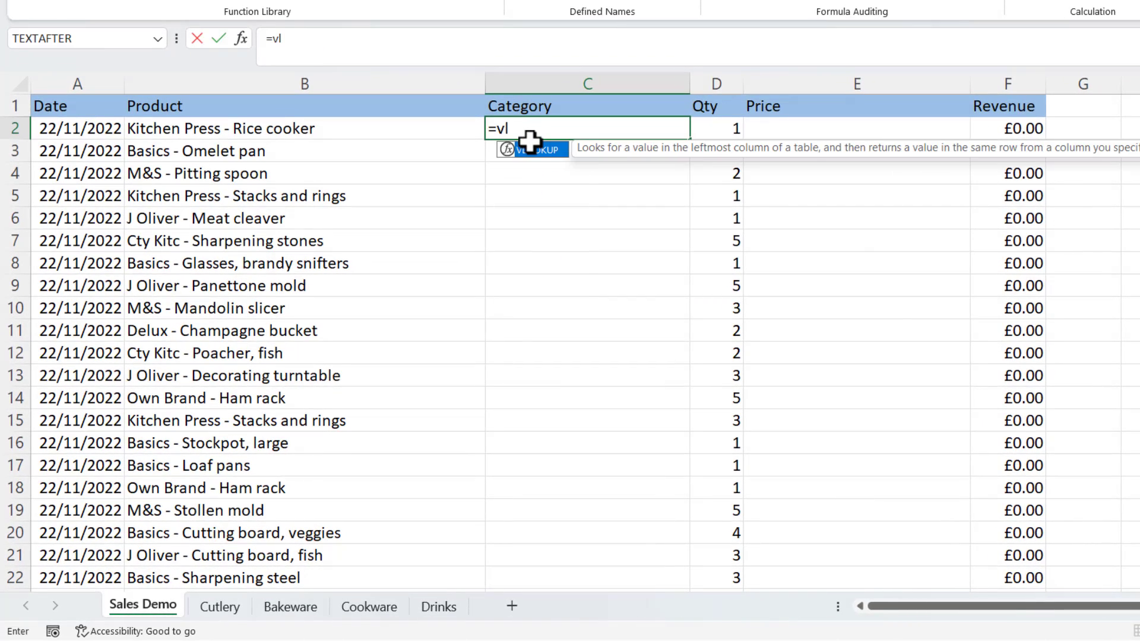
double_click(530, 145)
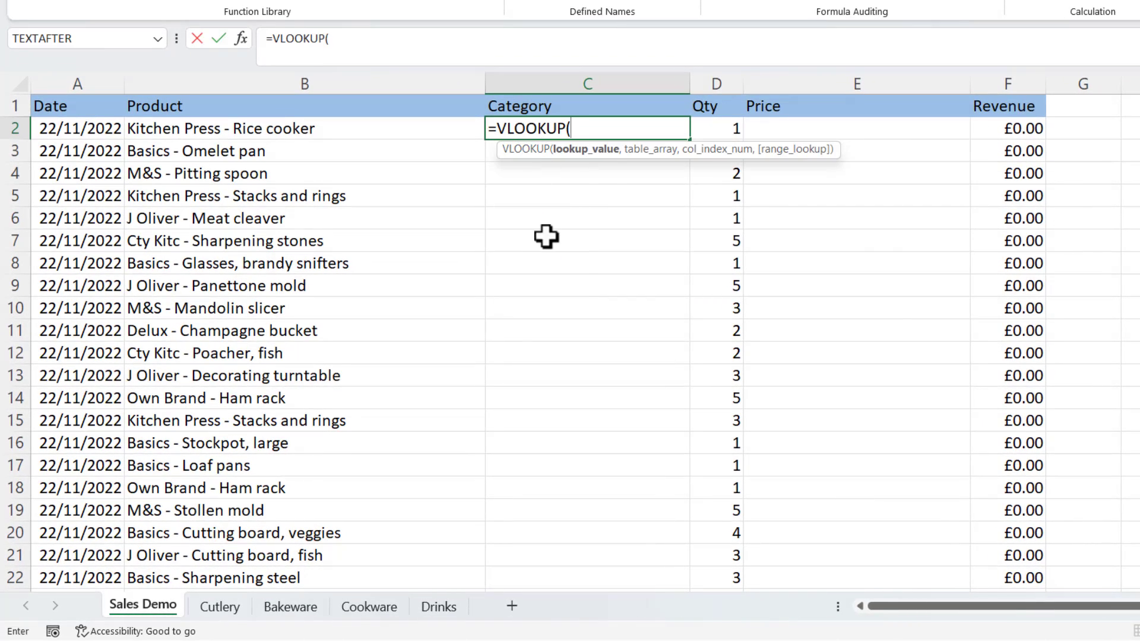
left_click(206, 127)
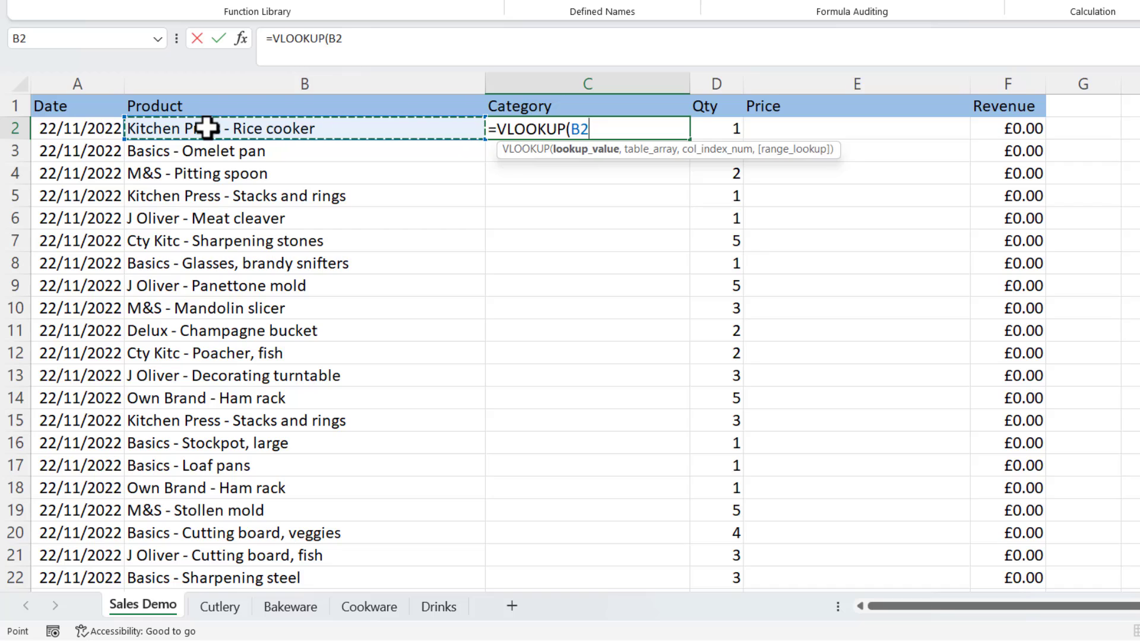
type(",")
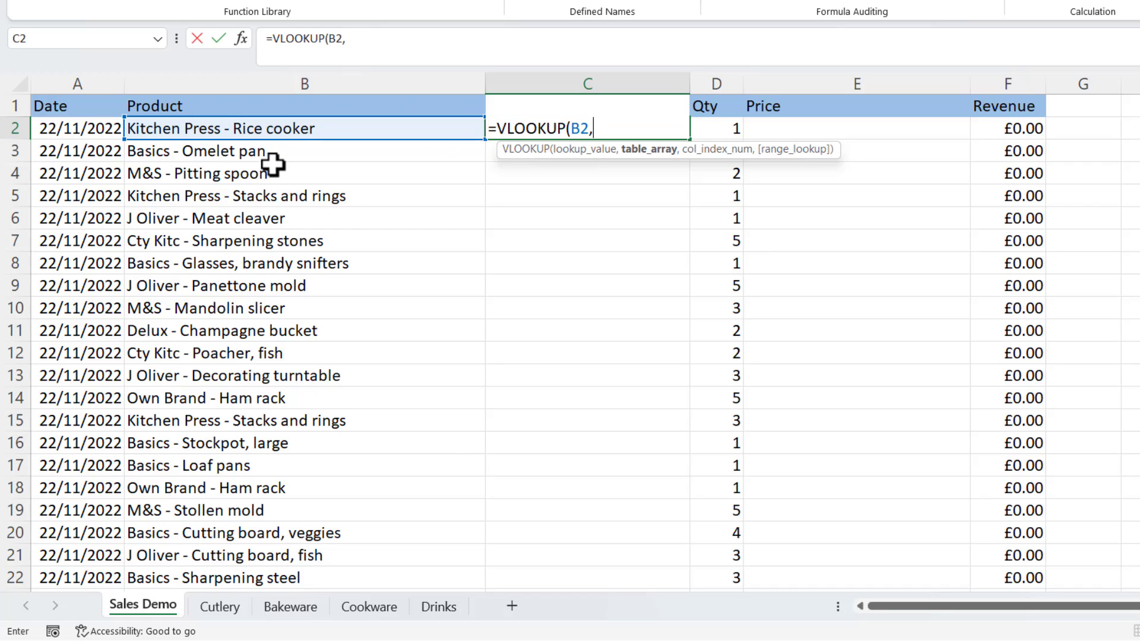
type("cu")
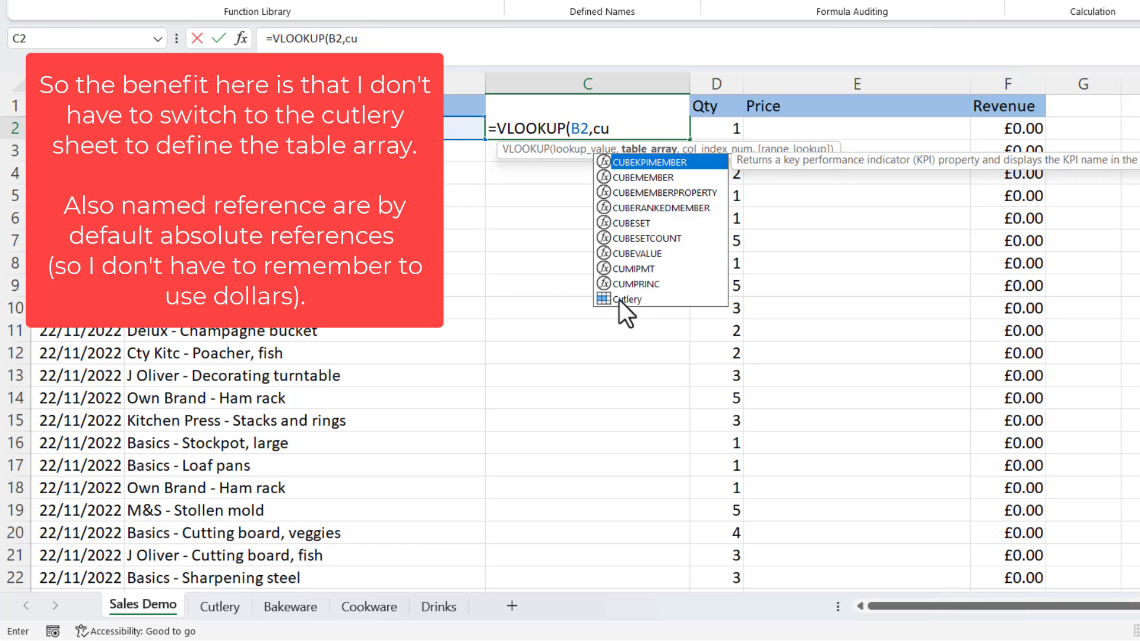
double_click(619, 300)
type(",")
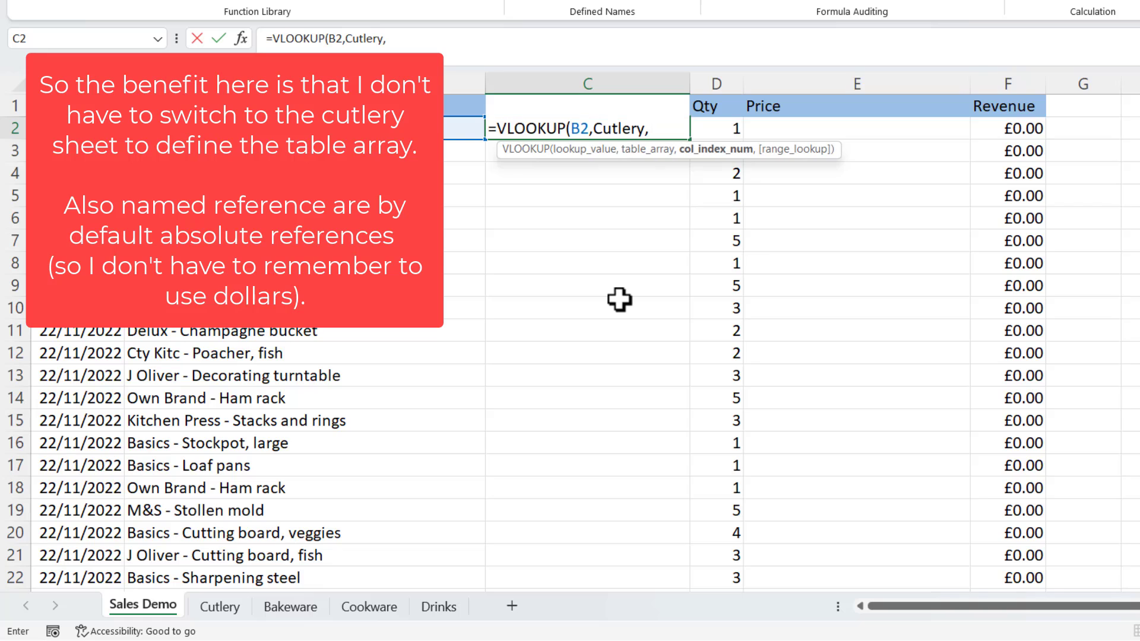
type("2,")
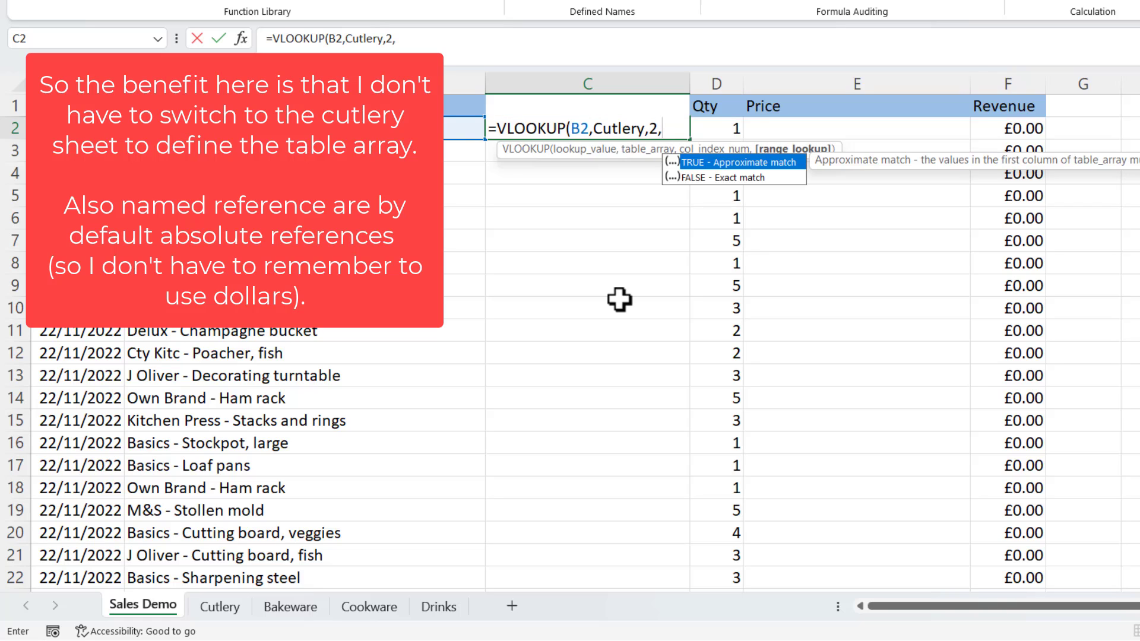
type("0)")
key("Return")
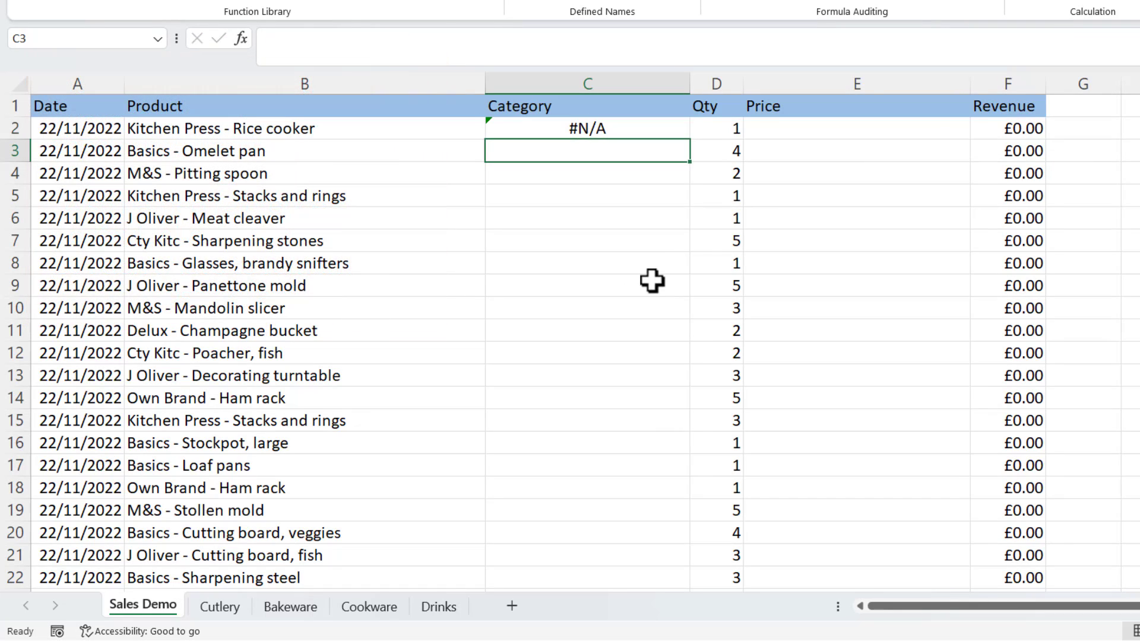
Step: Fill the Cutlery lookup down the Category column and reopen C2's formula
left_click(651, 132)
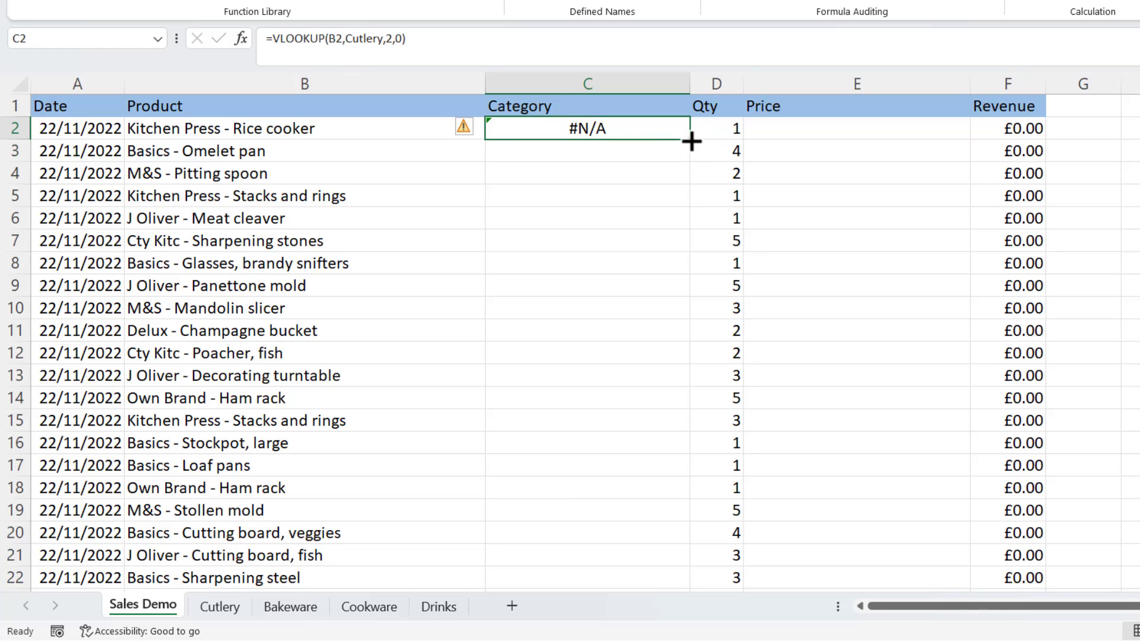
double_click(689, 139)
double_click(611, 128)
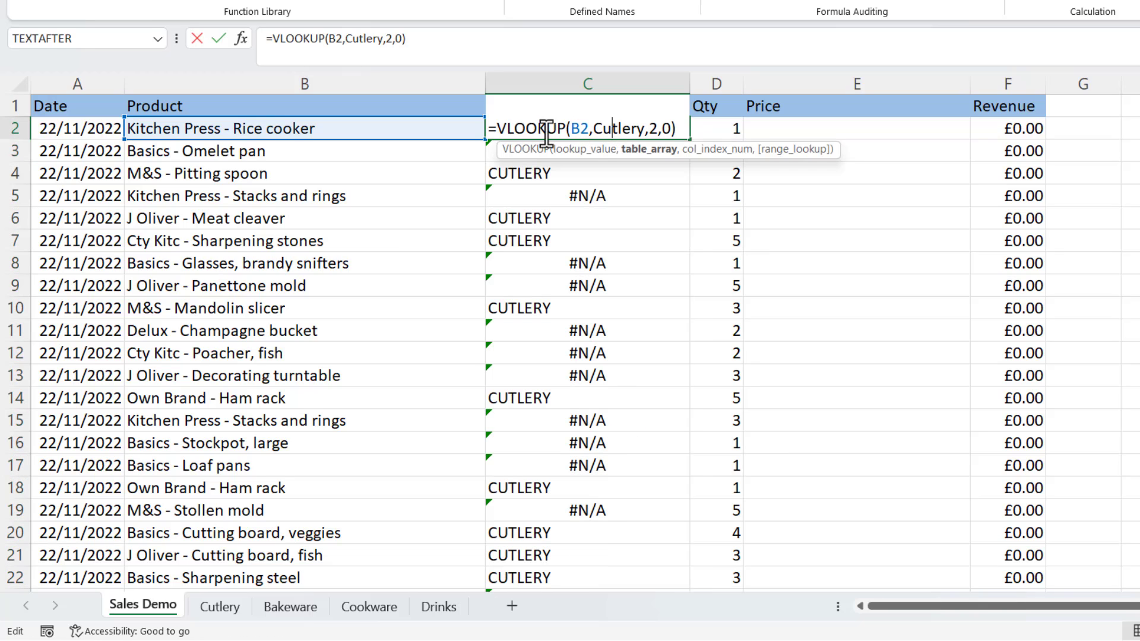
Step: Wrap C2's Cutlery VLOOKUP in IFNA and append a copy of that lookup as the fallback
left_click(499, 127)
type("IF")
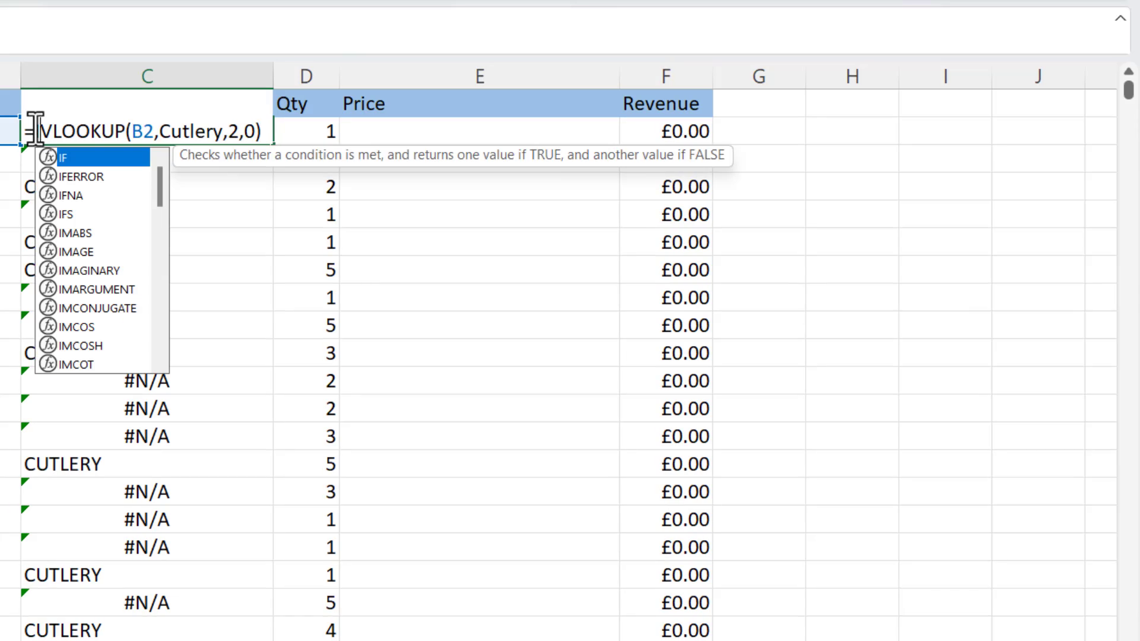
type("NA(")
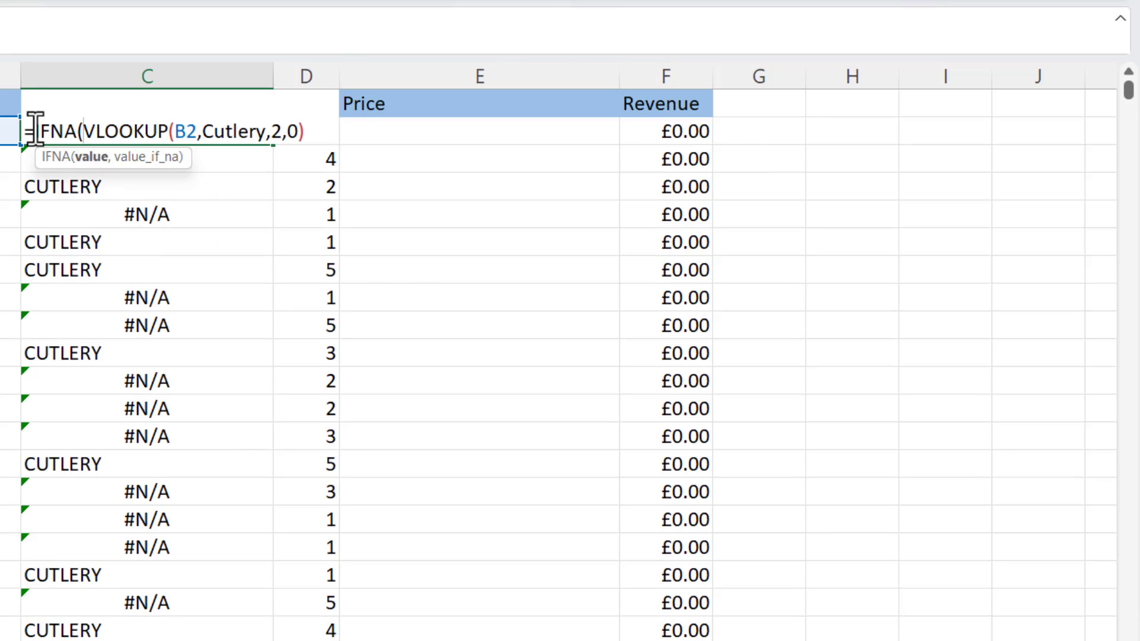
left_click(305, 130)
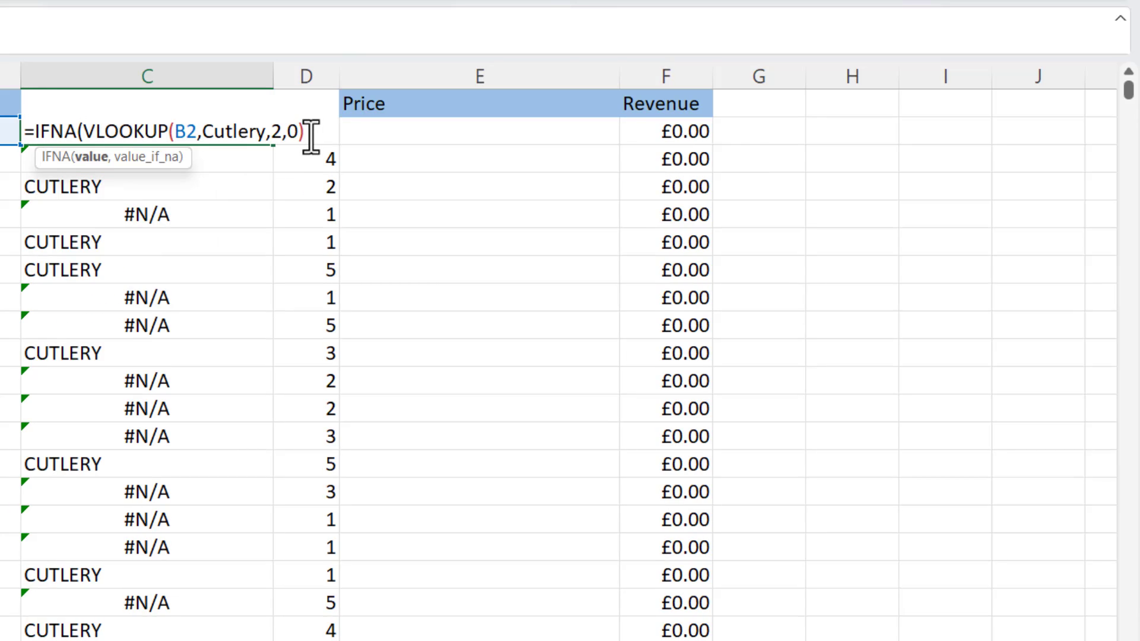
type(",")
left_click_drag(308, 132, 86, 130)
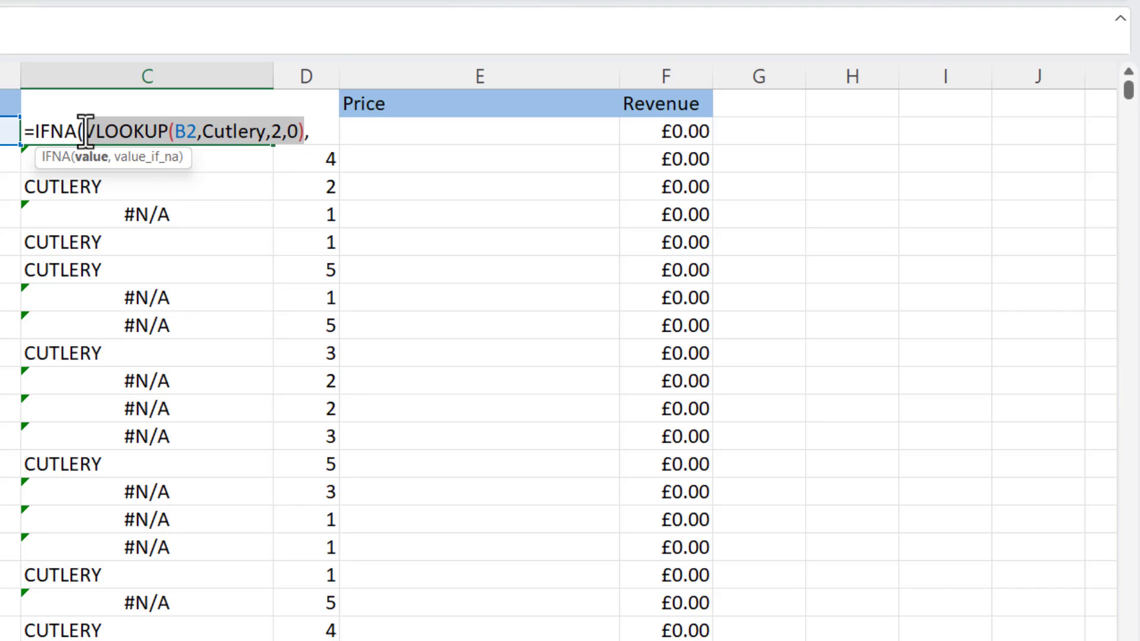
key("ctrl+c")
left_click(313, 131)
key("ctrl+v")
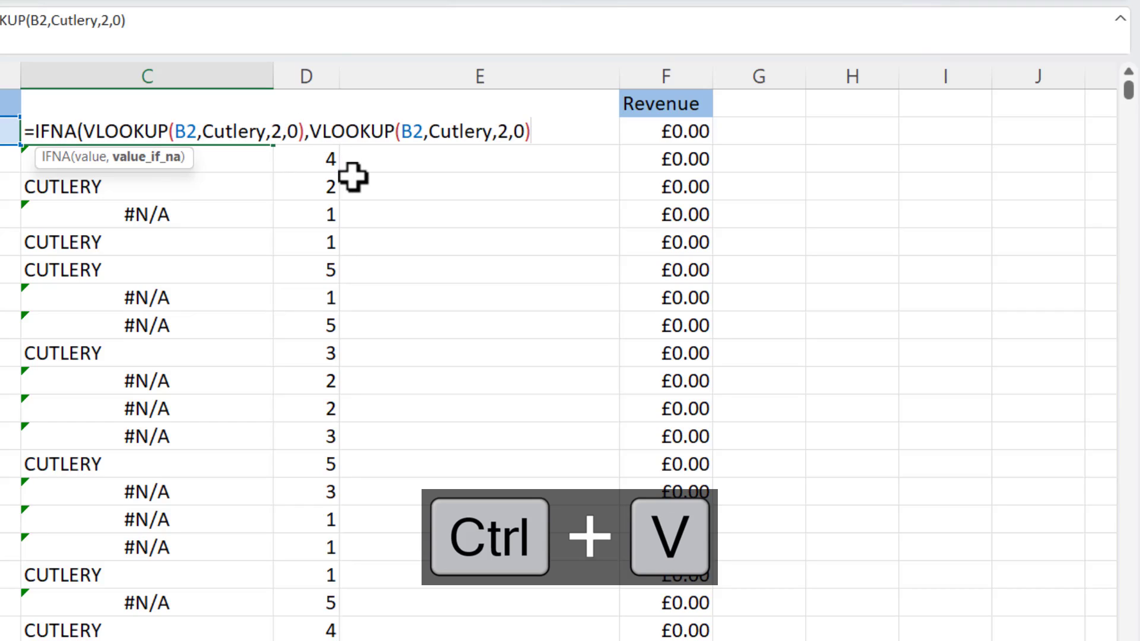
Step: Point the fallback lookup at the Bakeware table and fill the formula down column C
double_click(475, 130)
type("Bak")
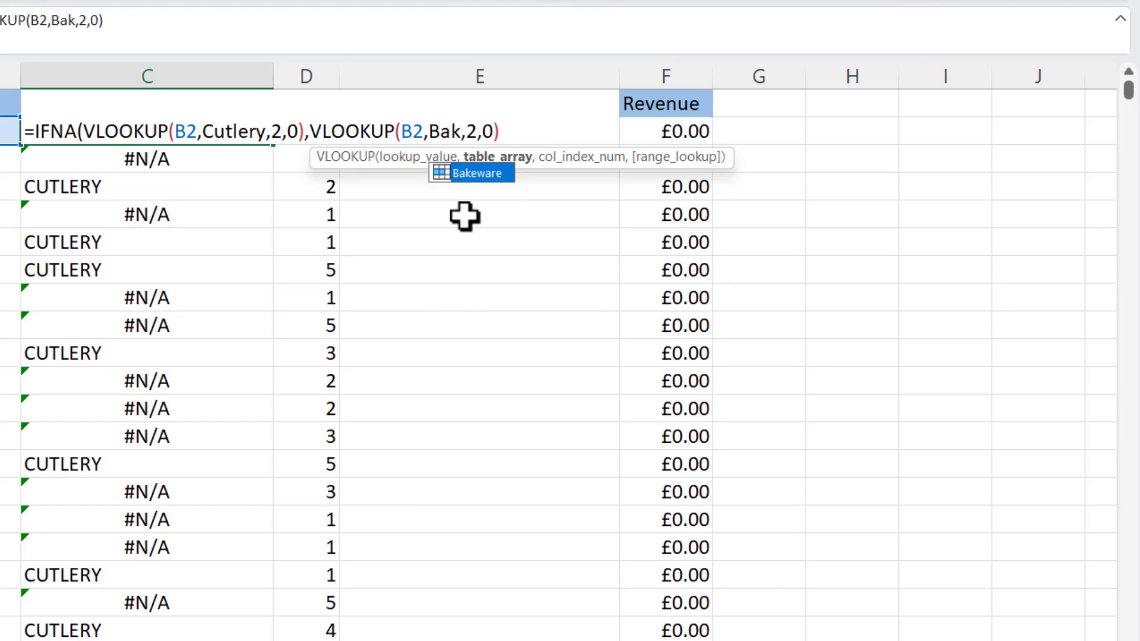
type("e")
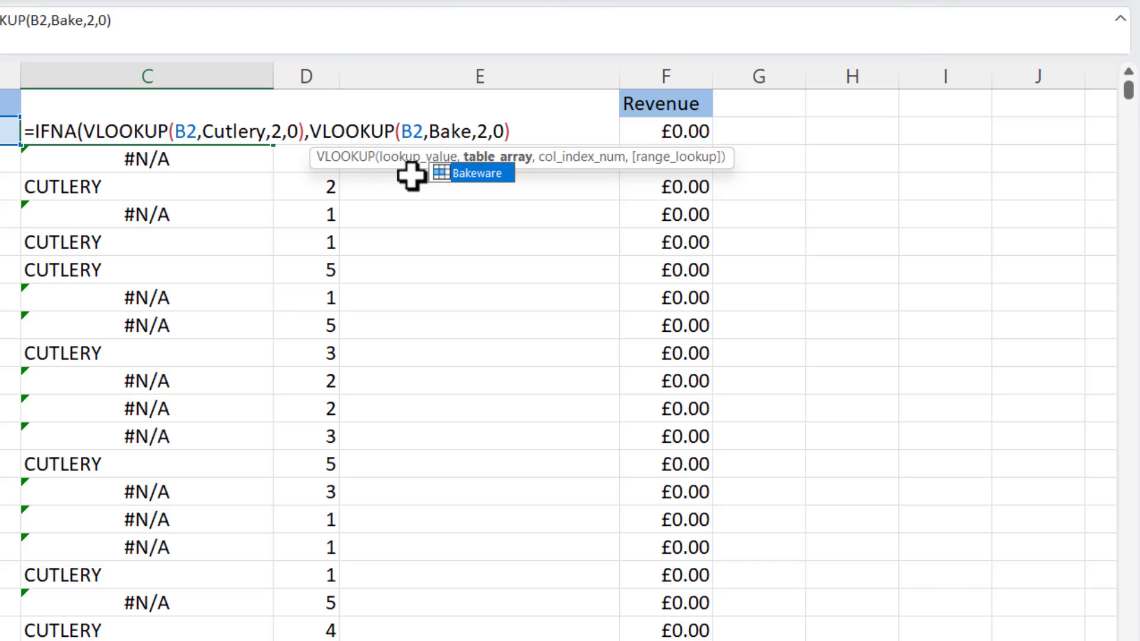
double_click(470, 177)
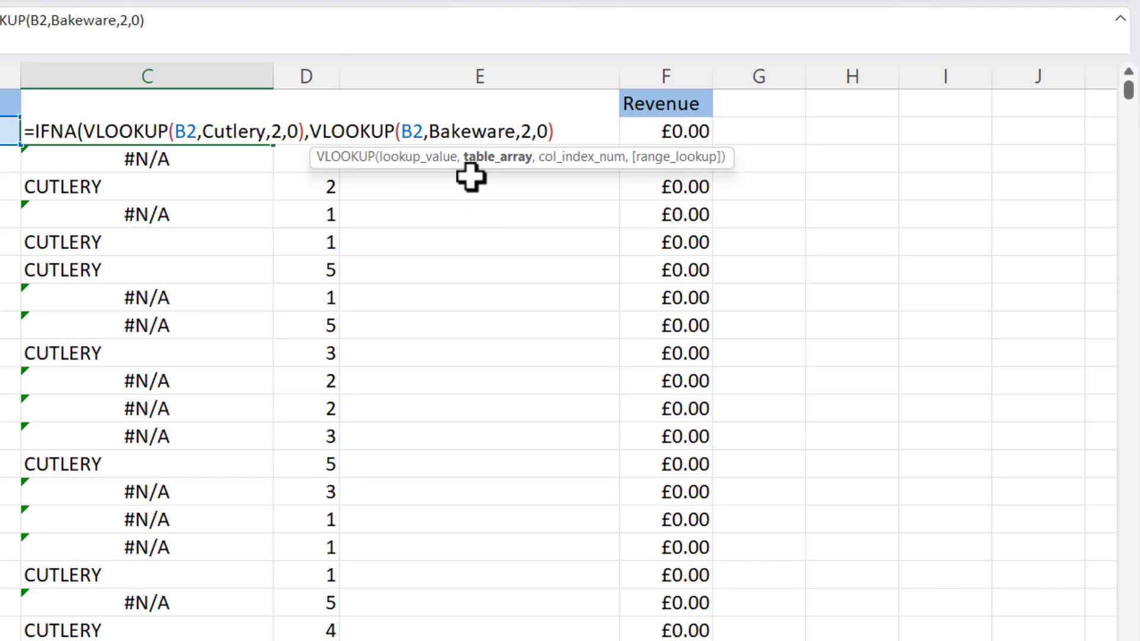
left_click(559, 132)
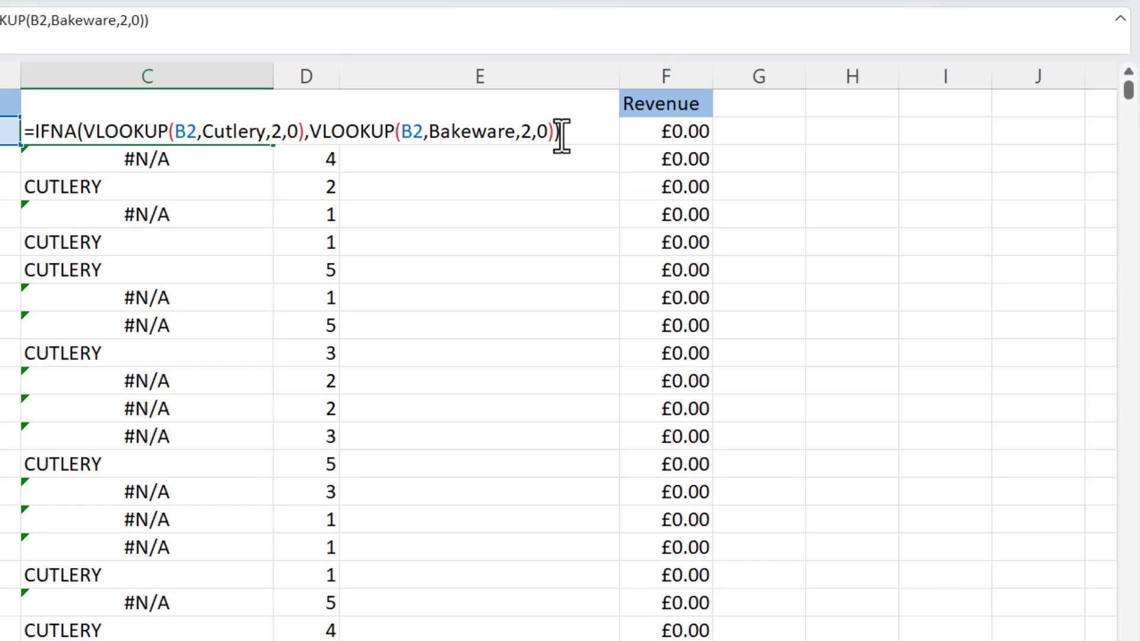
key("Return")
left_click(195, 137)
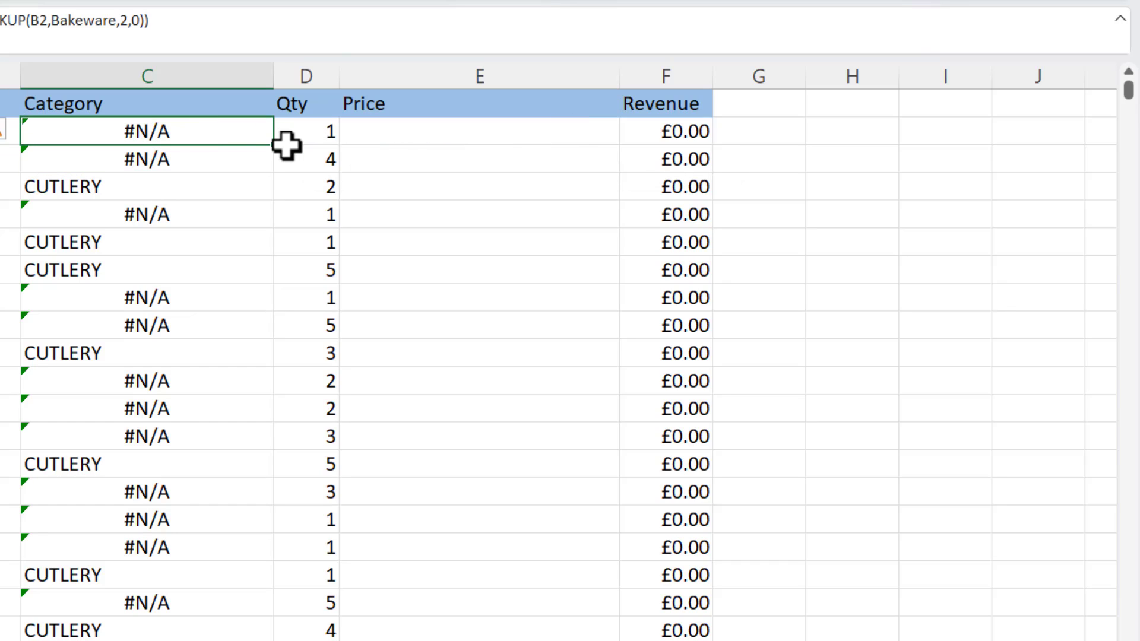
double_click(274, 144)
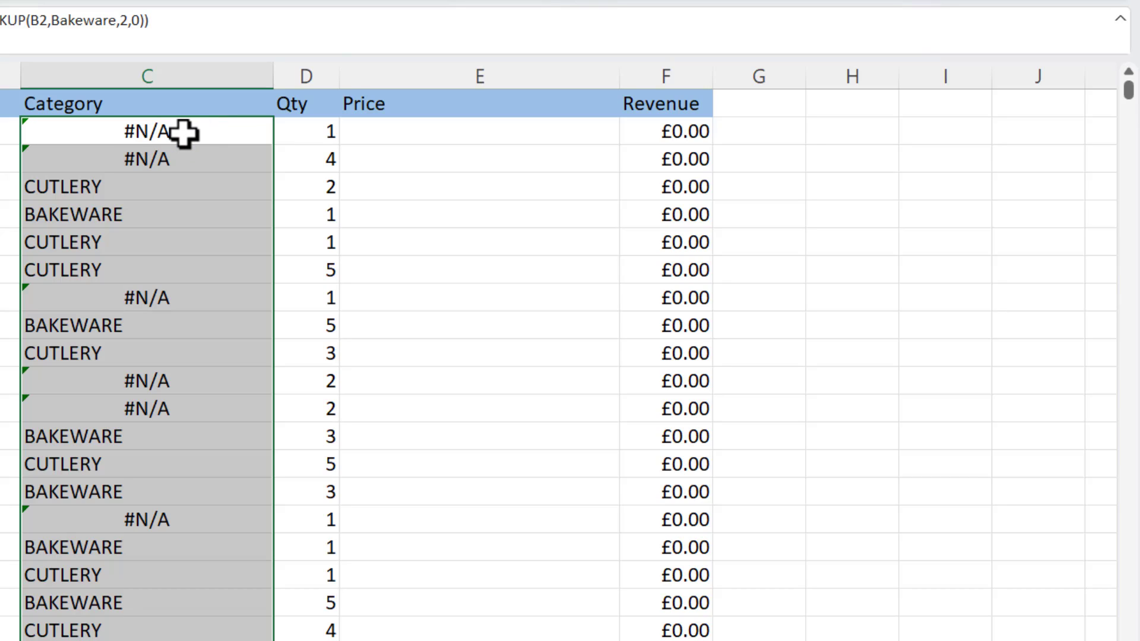
Step: Add an IFNA layer with a Cookware VLOOKUP fallback to the C2 Category formula
double_click(52, 132)
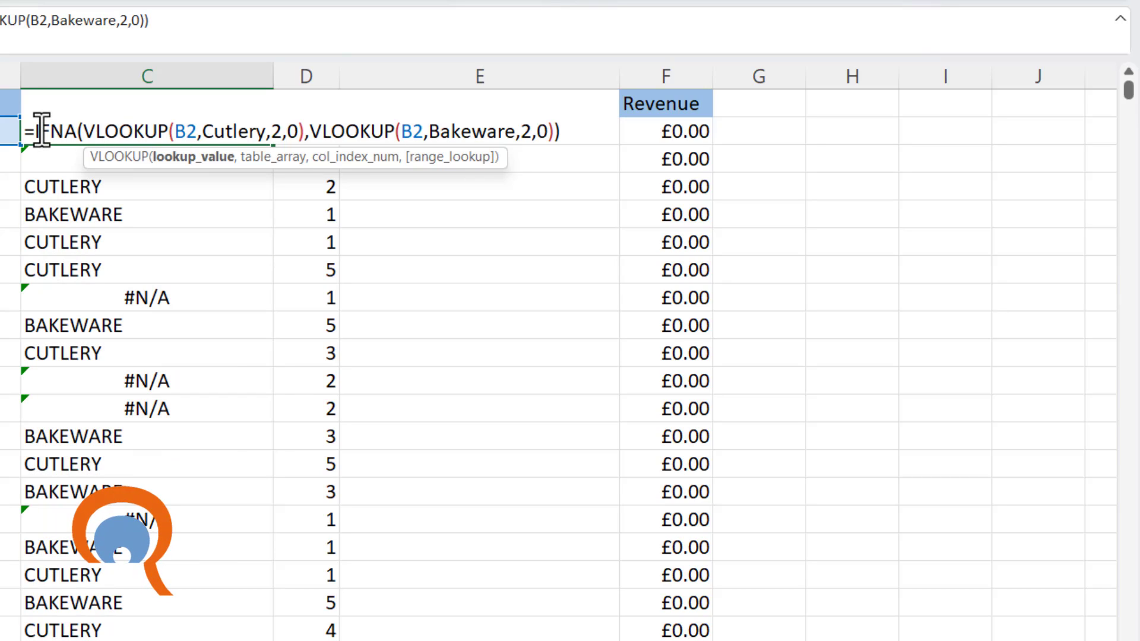
type("IFNA(")
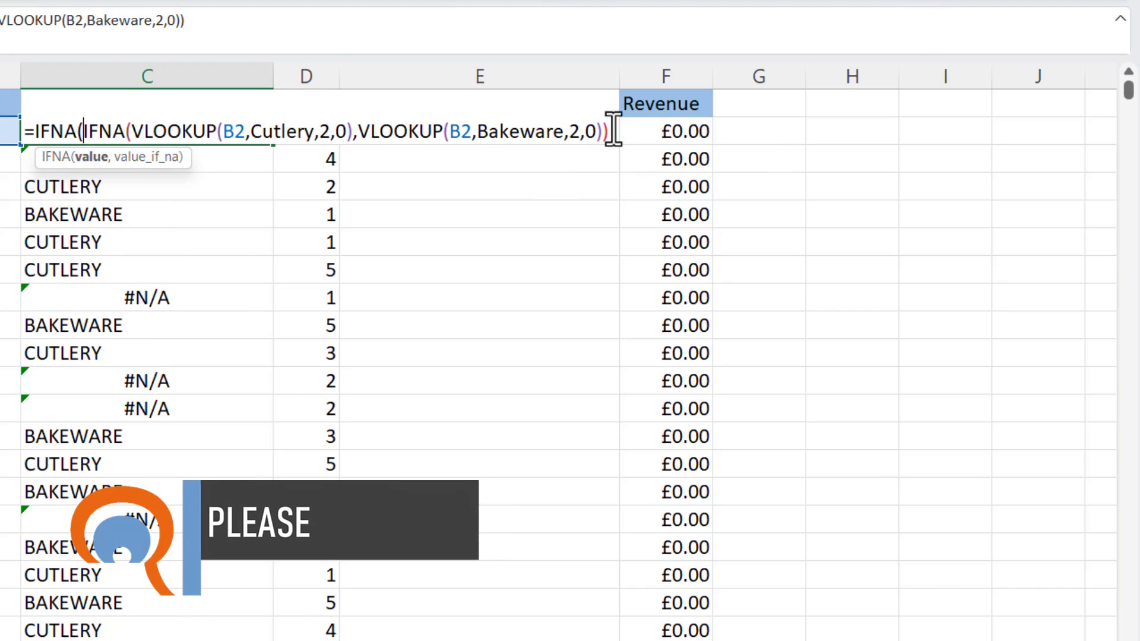
left_click(614, 131)
type(",")
key("ctrl+v")
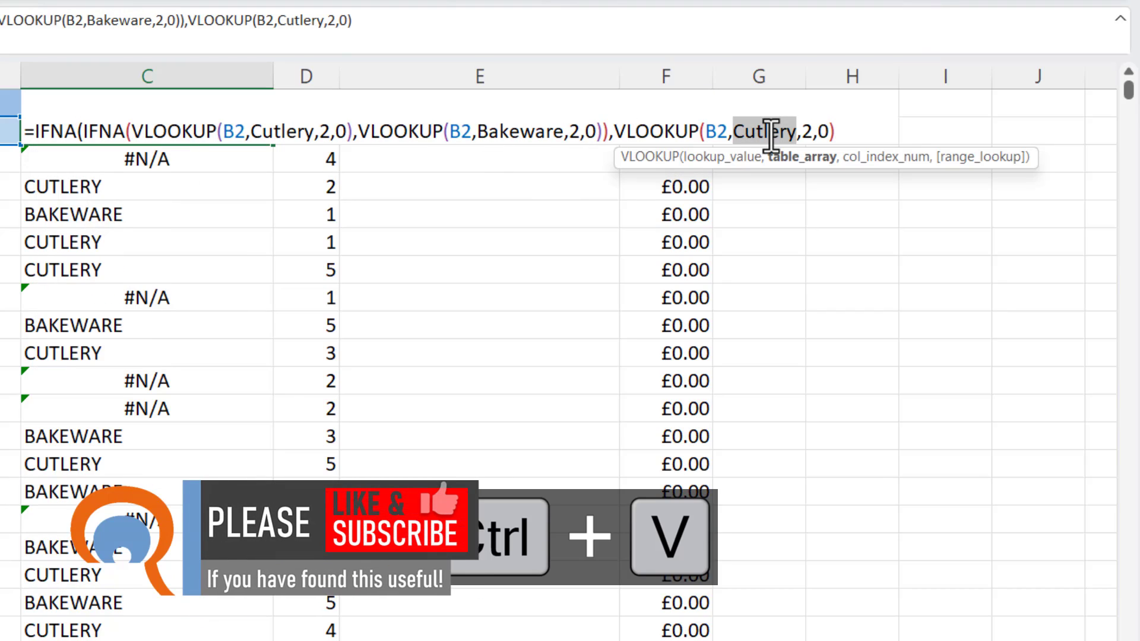
double_click(770, 132)
type("Cookware)")
key("Return")
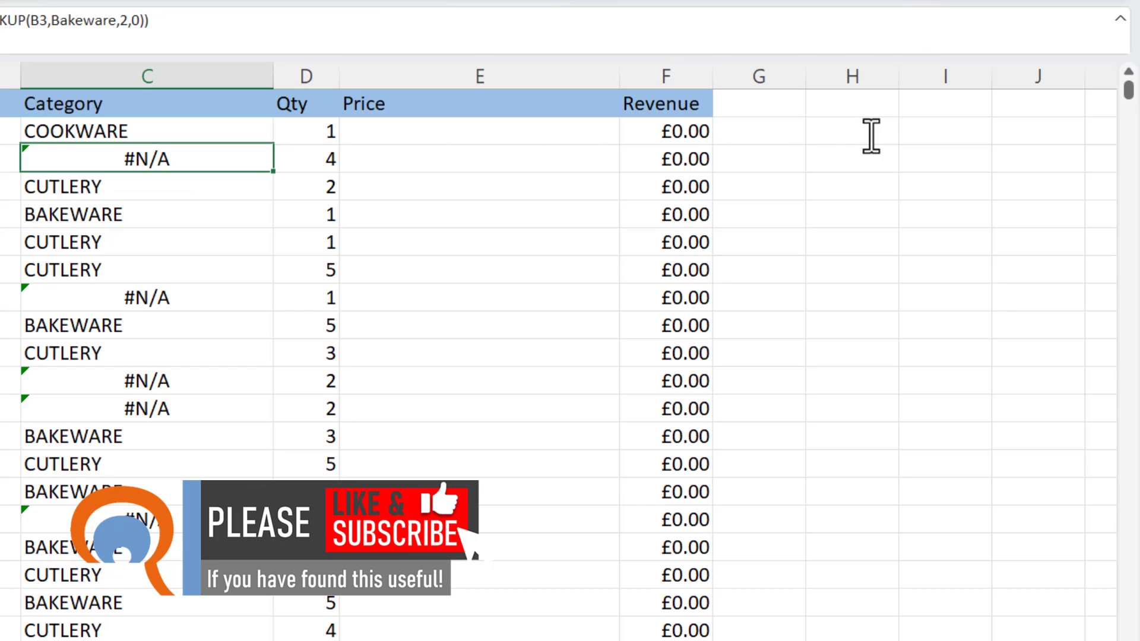
left_click(241, 131)
Step: Add a final IFNA layer with a Drinks VLOOKUP fallback and fill it down column C
double_click(41, 122)
type("IF")
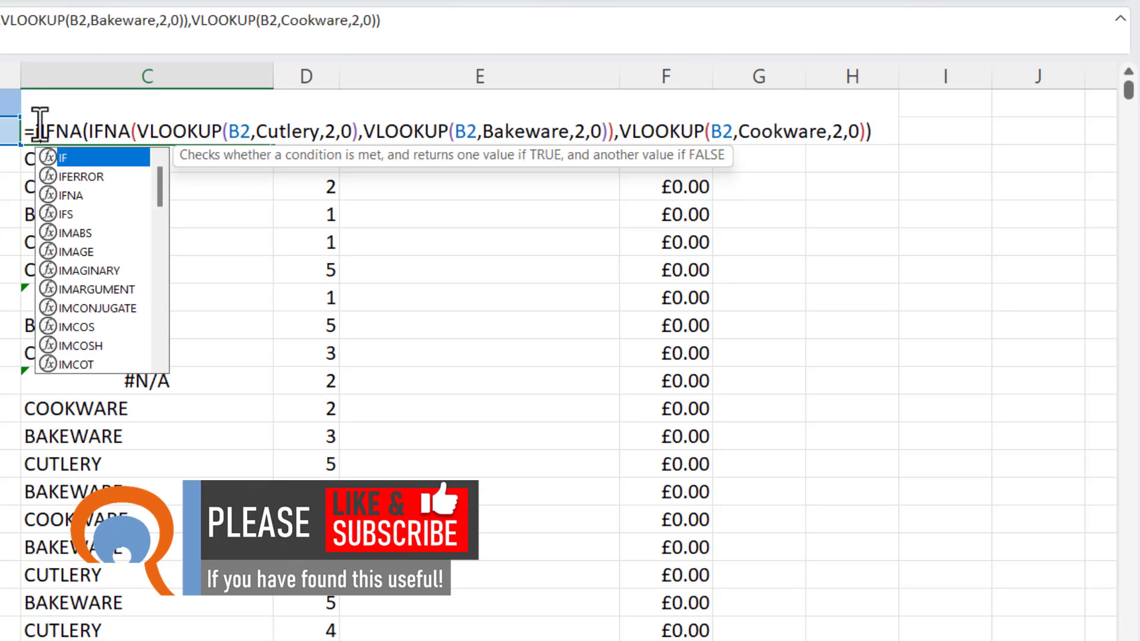
type("NA(")
left_click(946, 132)
type(",")
key("ctrl+v")
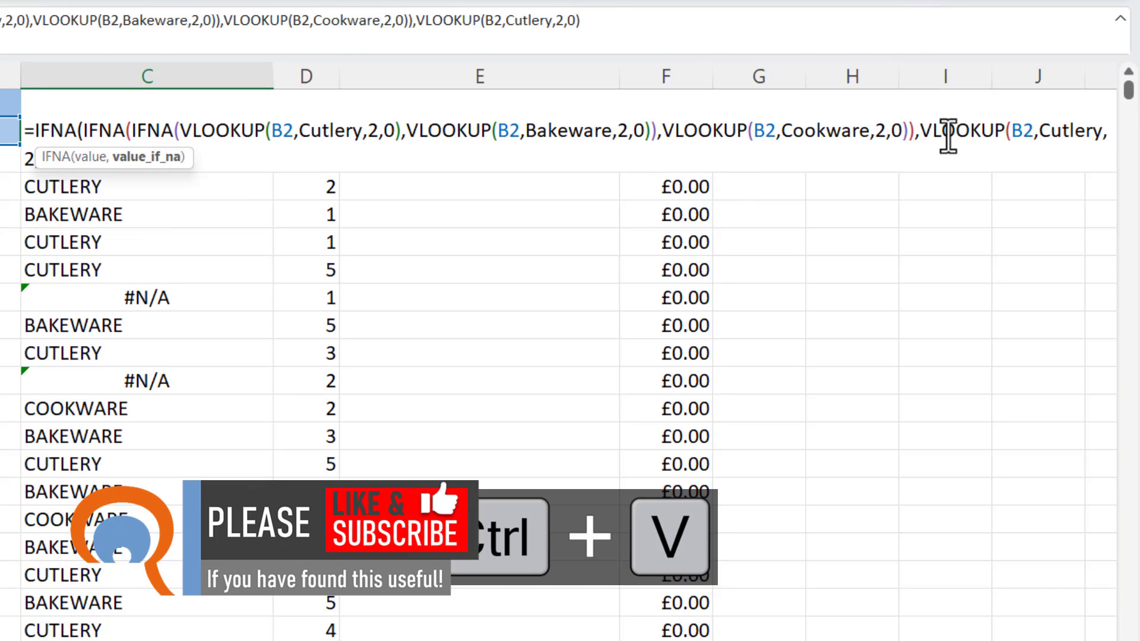
double_click(1070, 130)
type("Drinks")
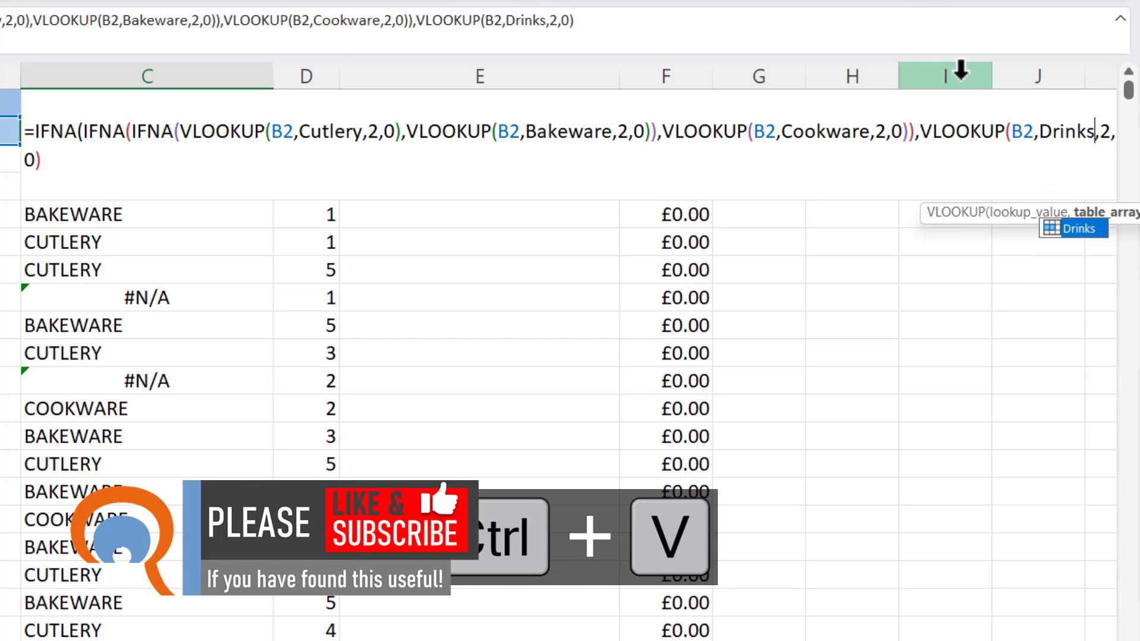
left_click(118, 167)
type(")")
key("Return")
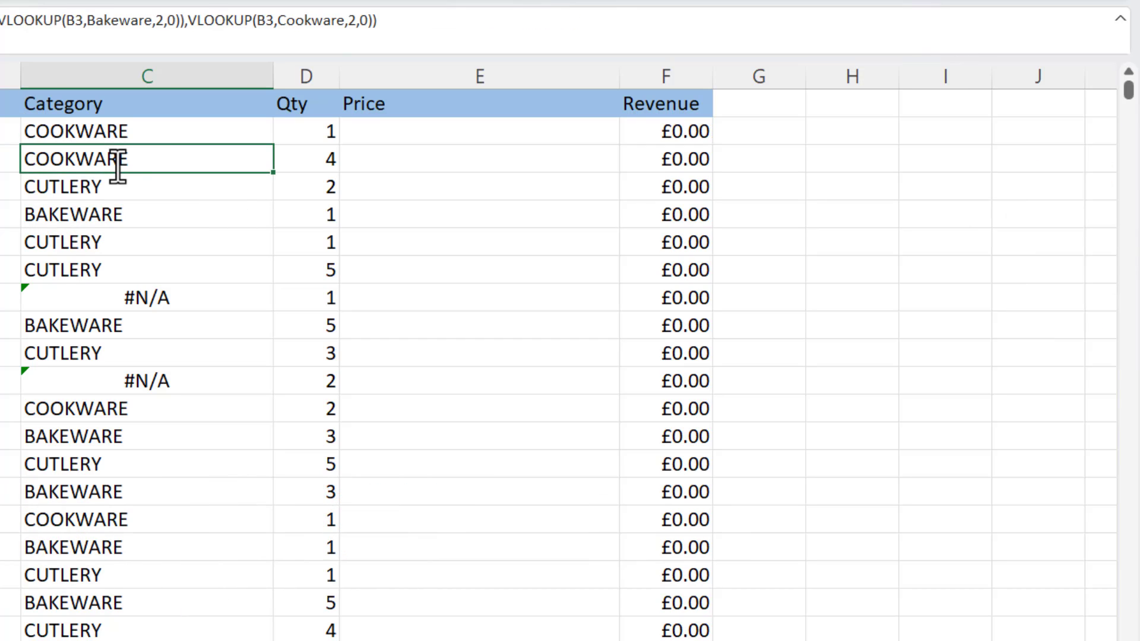
left_click(186, 139)
double_click(273, 145)
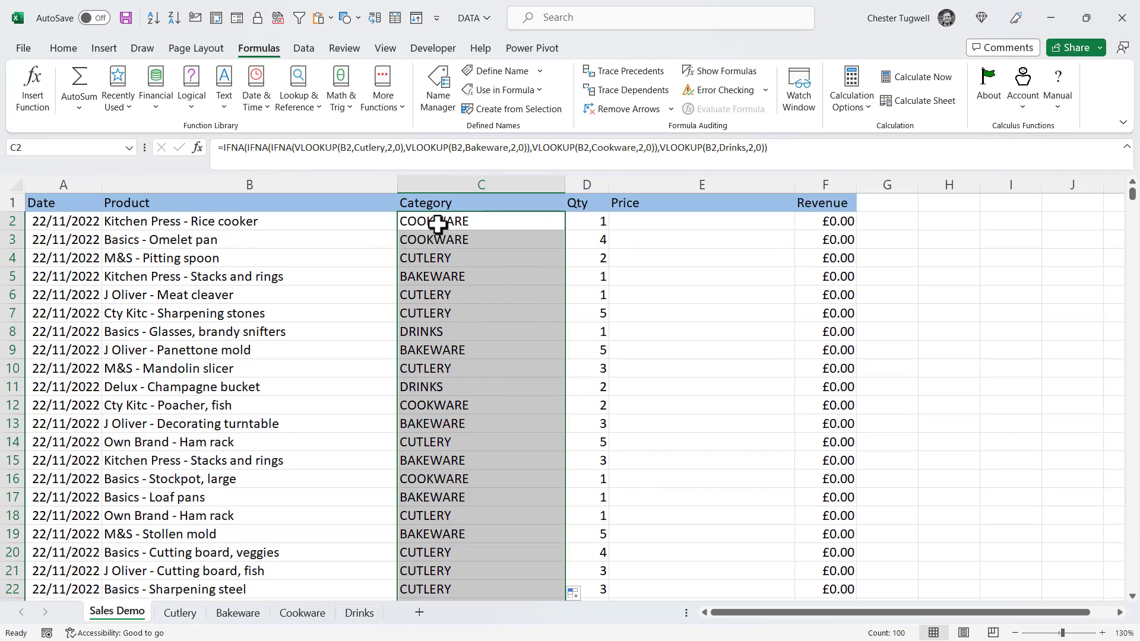
Step: Copy the nested Category formula from C2 and paste it into Price cell E2
left_click(517, 225)
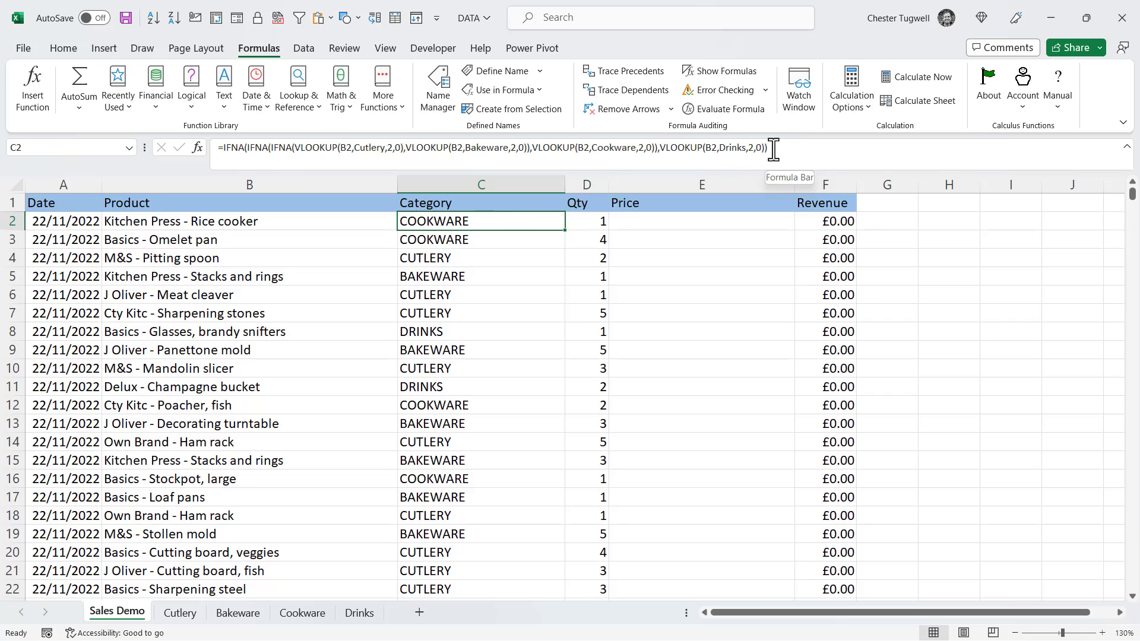
left_click_drag(768, 148, 110, 160)
key("ctrl+c")
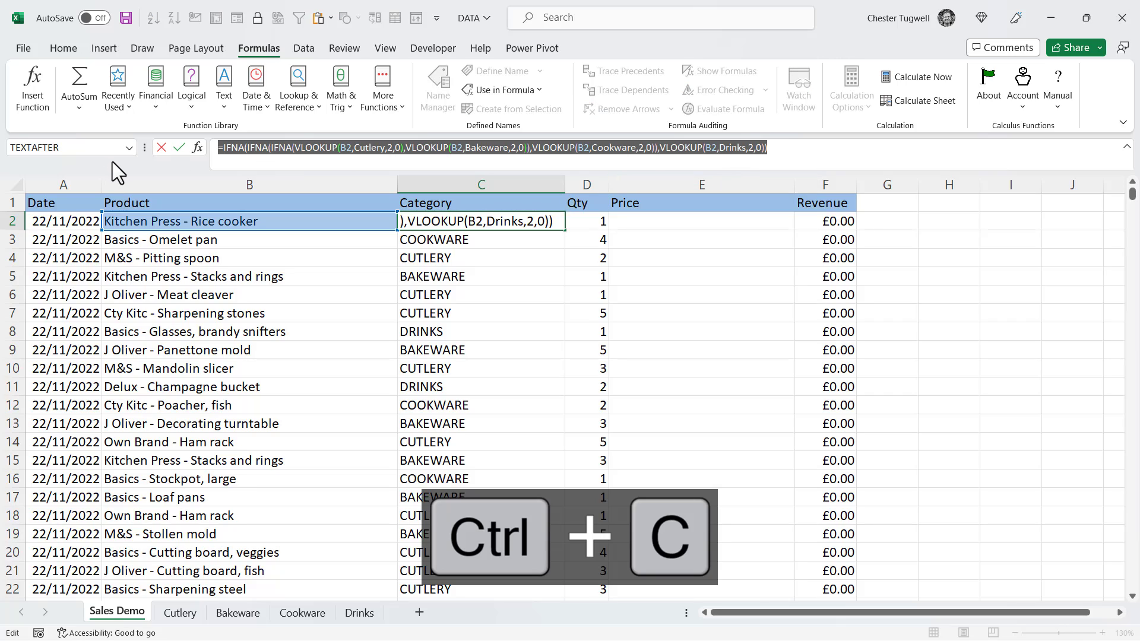
key("Escape")
left_click(642, 222)
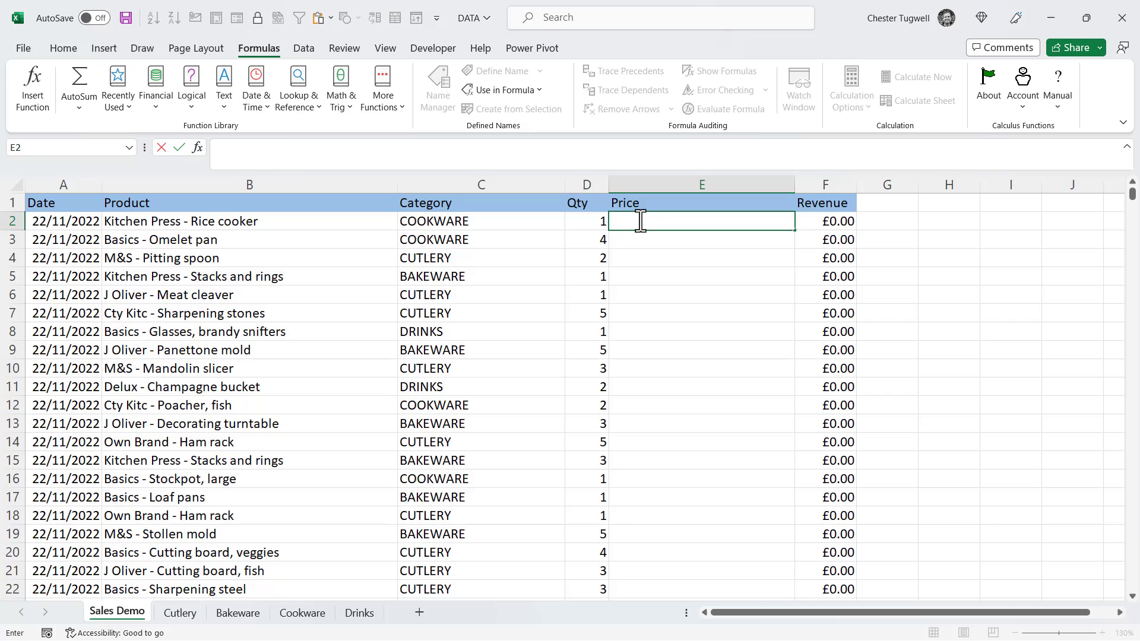
key("ctrl+v")
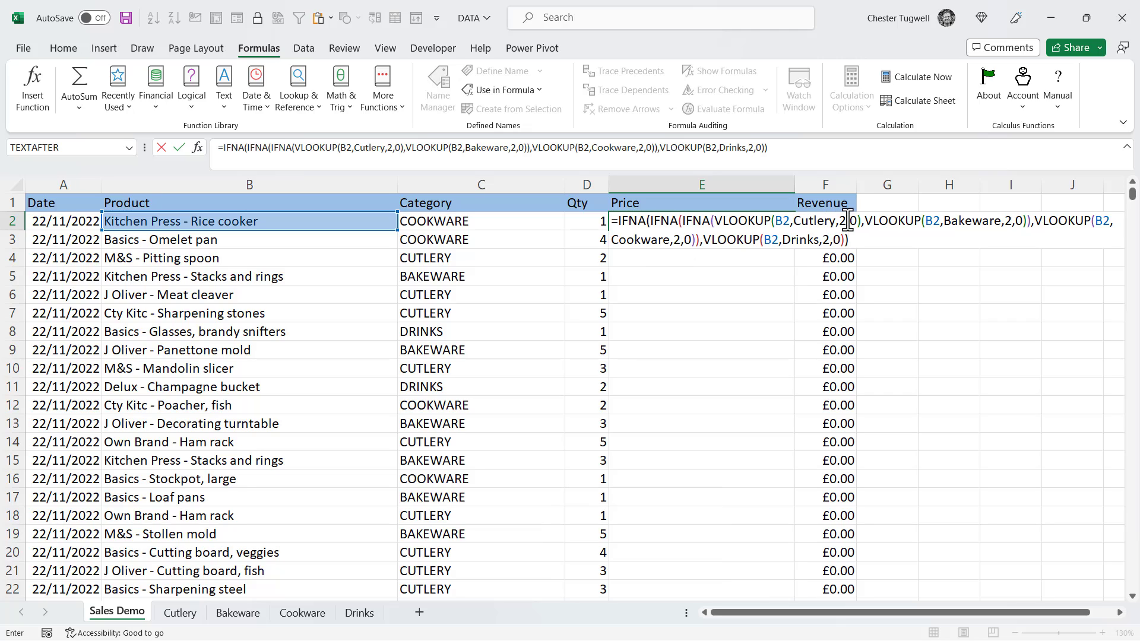
Step: Change each lookup's column index from 2 to 3 and fill the Price formula down
key("BackSpace")
type("3")
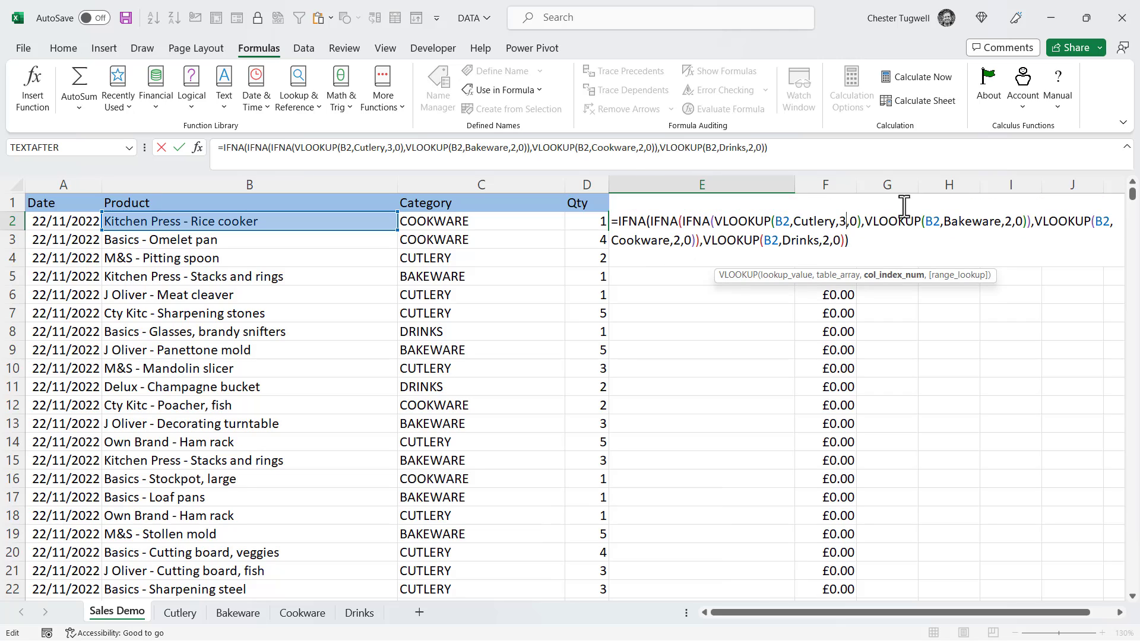
left_click(1013, 221)
key("BackSpace")
type("3")
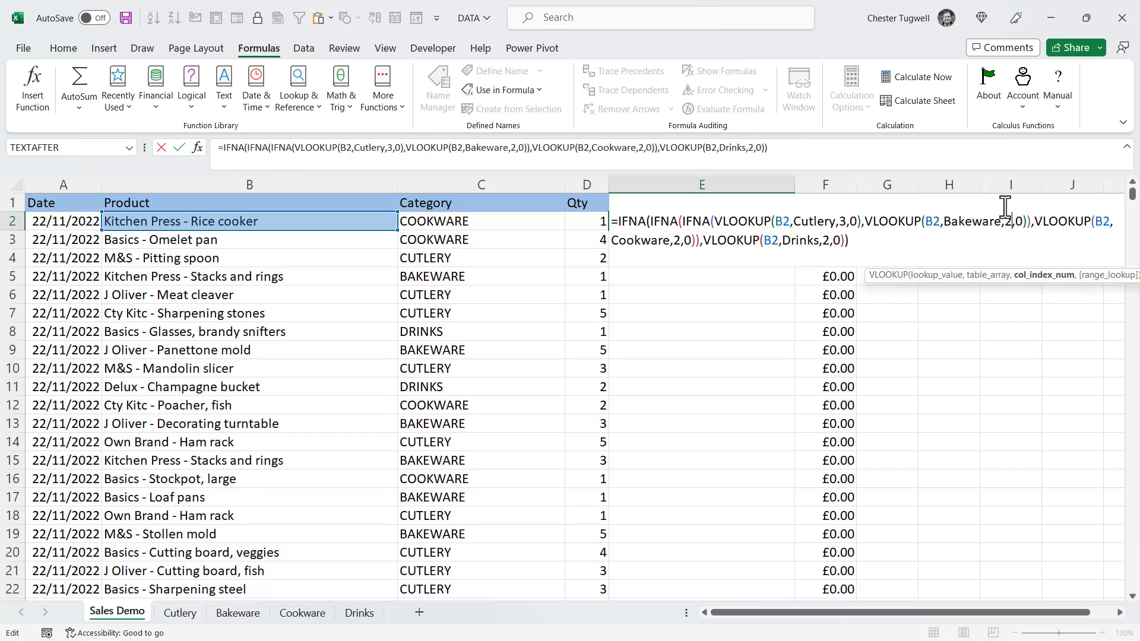
left_click(683, 240)
key("BackSpace")
type("3")
left_click(835, 242)
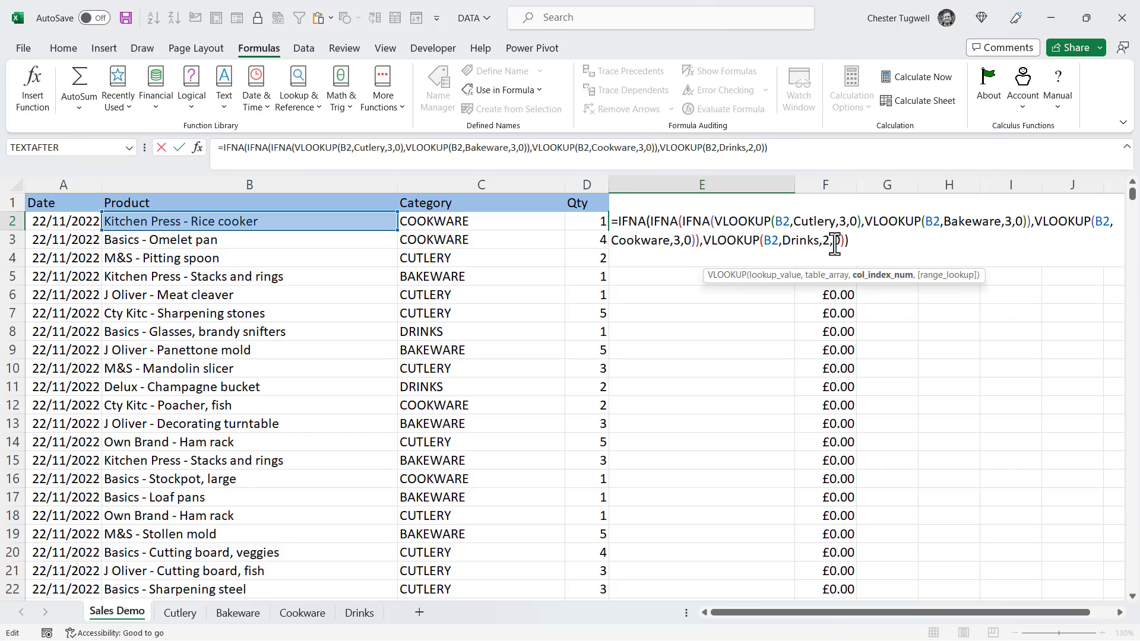
key("Return")
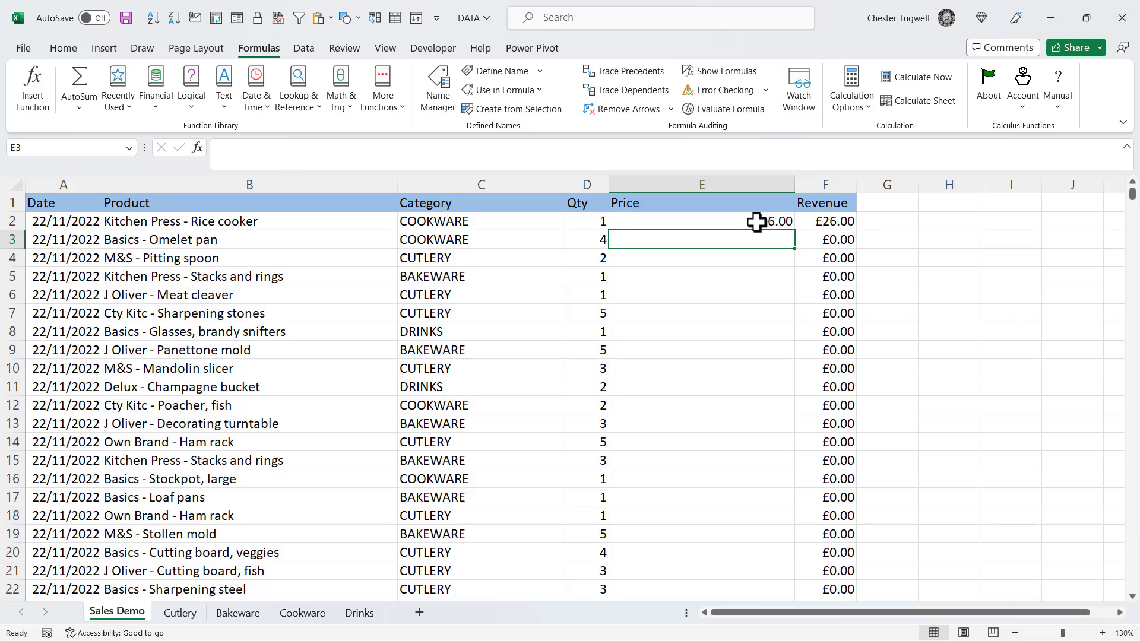
left_click(772, 222)
double_click(795, 230)
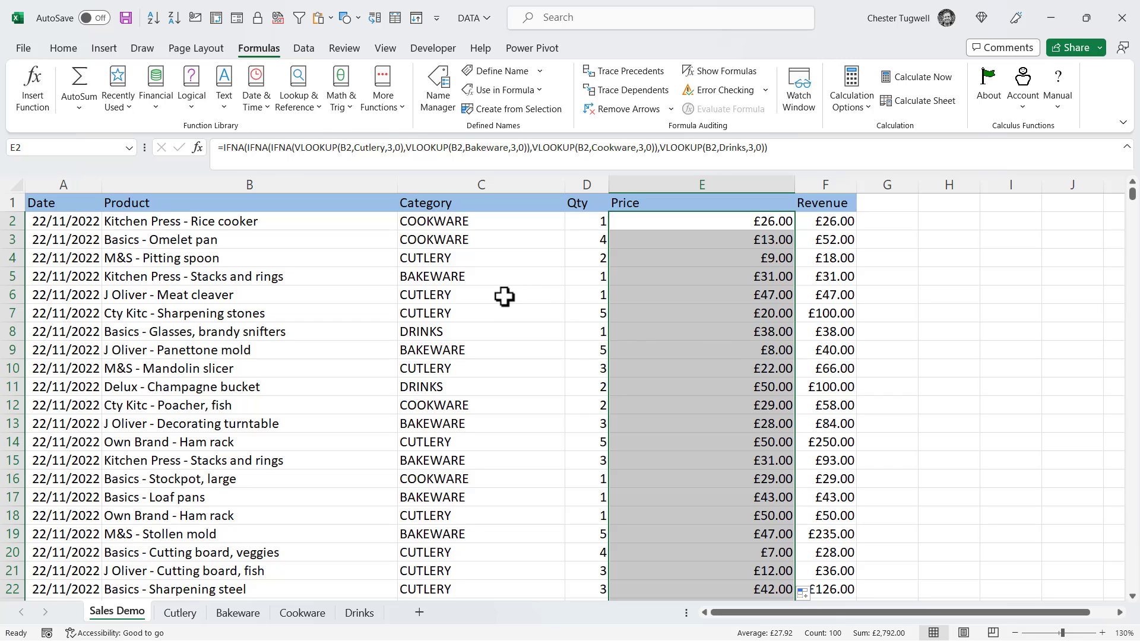
Step: Clear the Category values from C2 down and the Price values from E2 down
left_click(455, 220)
key("ctrl+shift+Down")
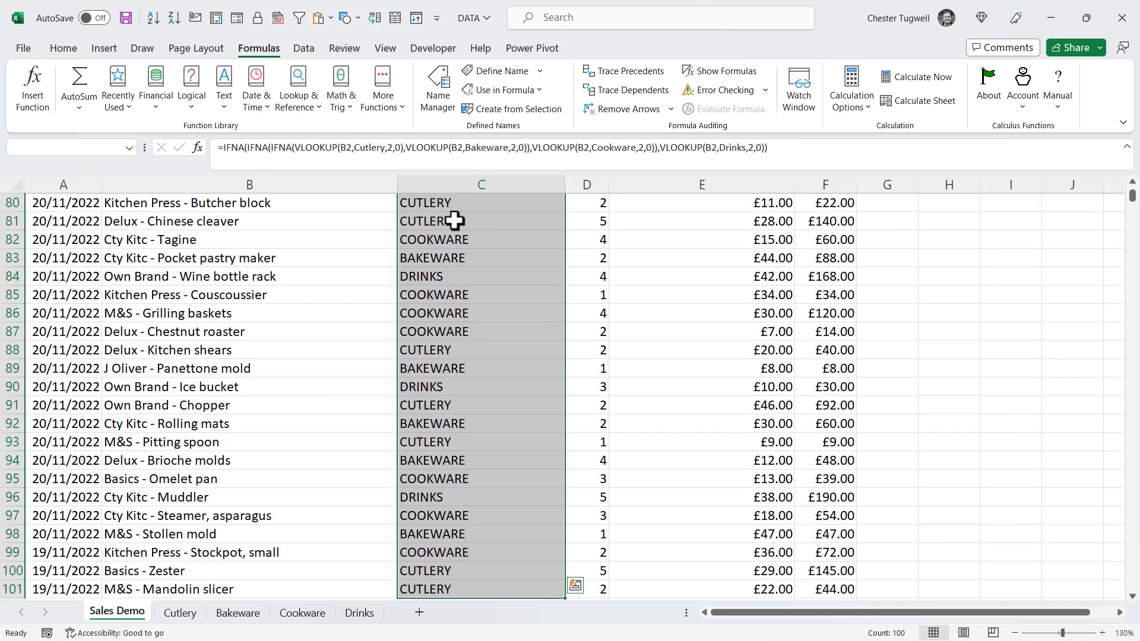
scroll(665, 287, "up", 12)
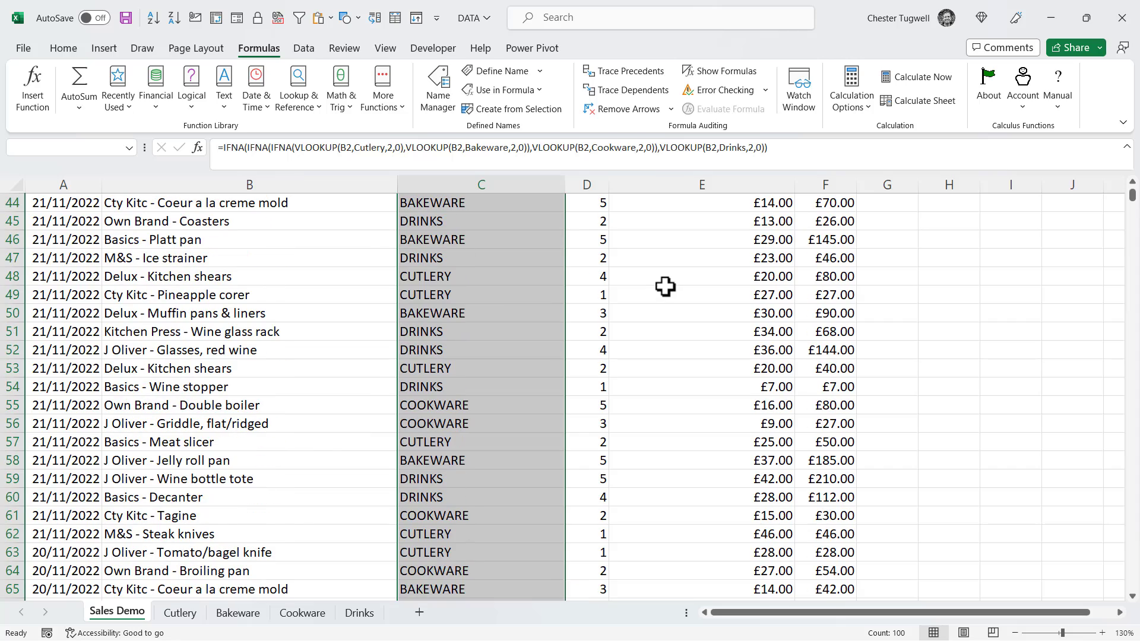
key("ctrl+z")
left_click(677, 219)
key("ctrl+shift+Down")
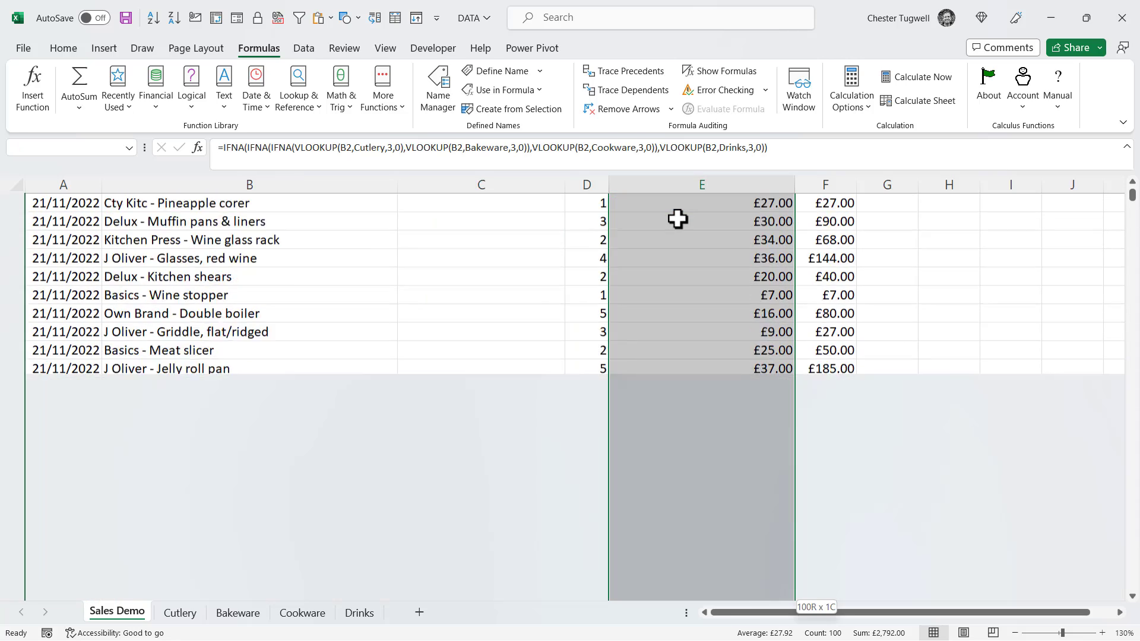
key("Delete")
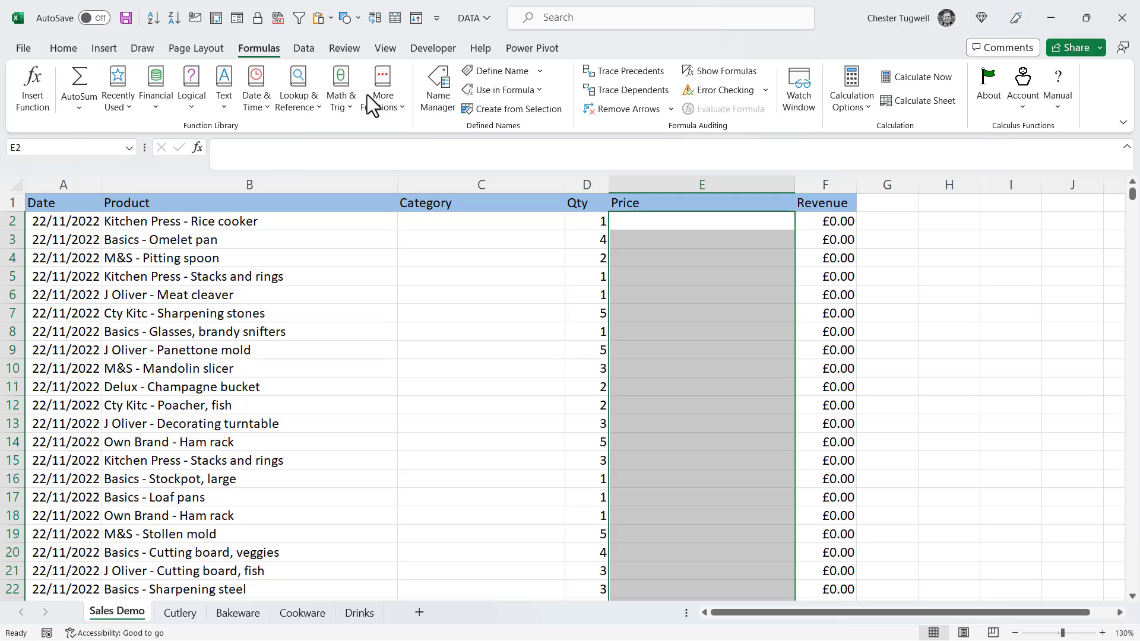
Step: Delete the Bakeware, Cookware, Cutlery and Drinks defined names in Name Manager
left_click(426, 100)
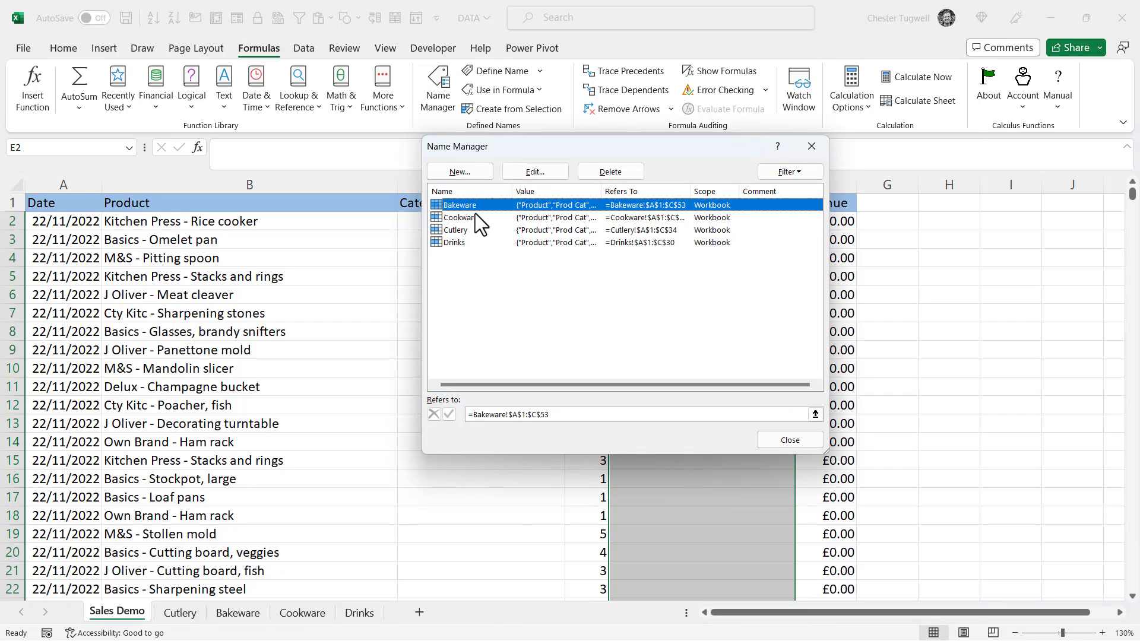
left_click(610, 171)
left_click(546, 368)
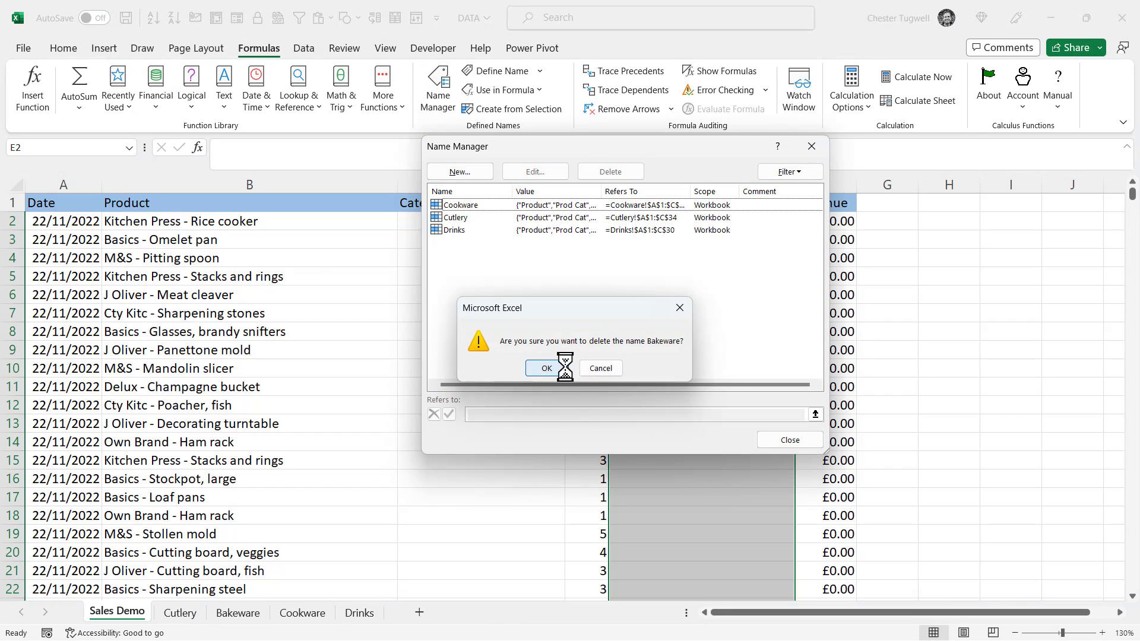
left_click(457, 207)
left_click(610, 172)
left_click(558, 368)
left_click(640, 173)
left_click(546, 368)
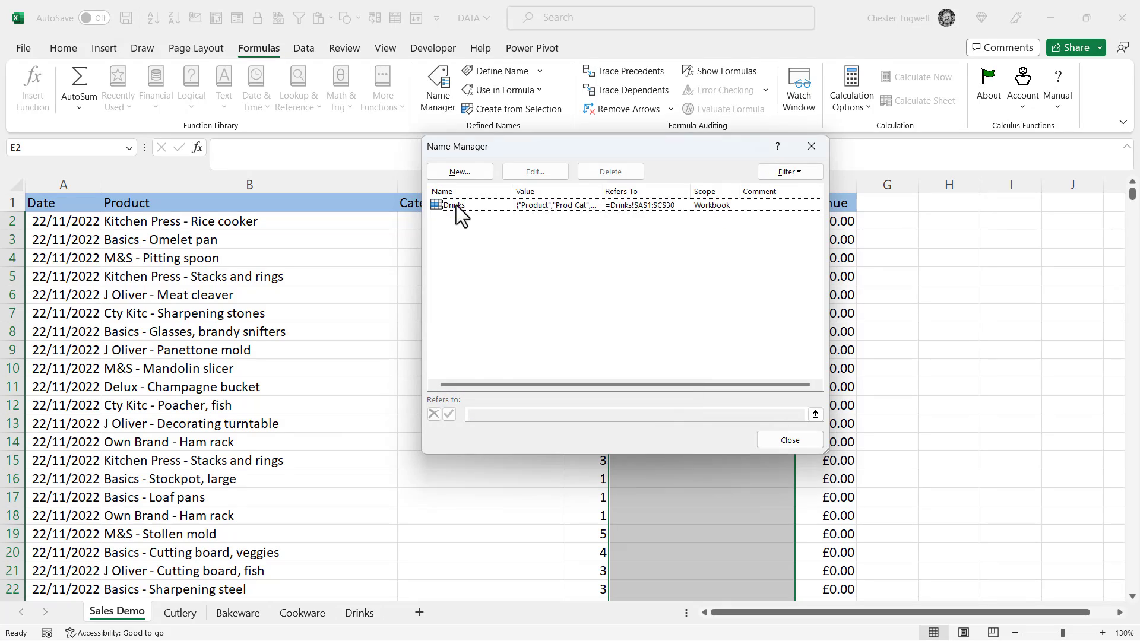
left_click(458, 205)
left_click(611, 171)
left_click(546, 368)
left_click(790, 439)
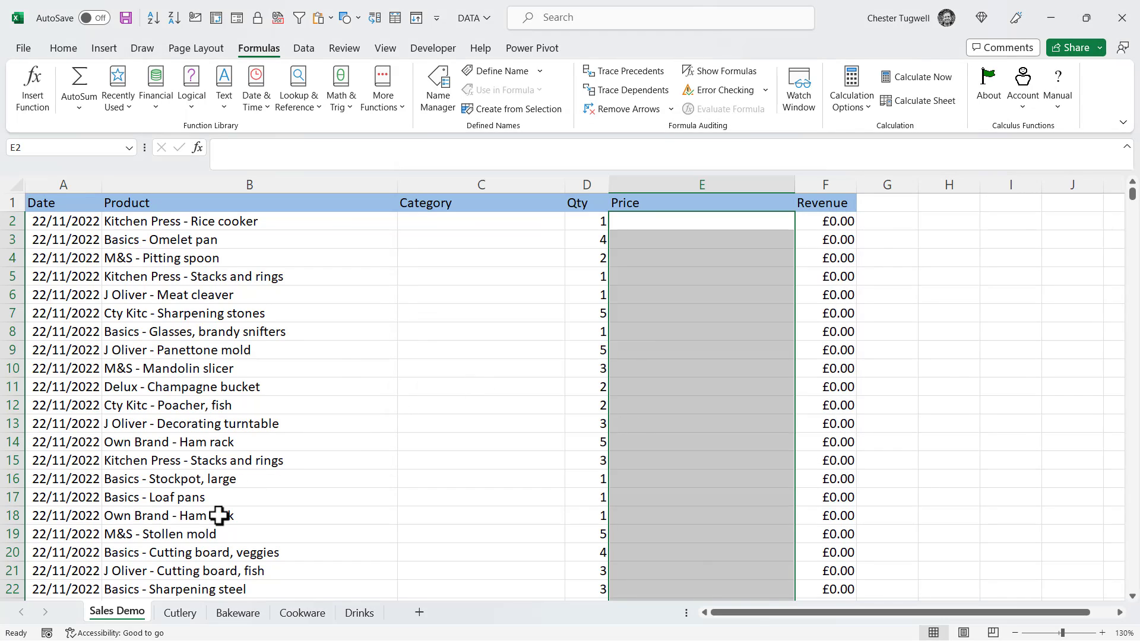
Step: Switch to the Cutlery sheet and select a cell inside its product data
left_click(179, 613)
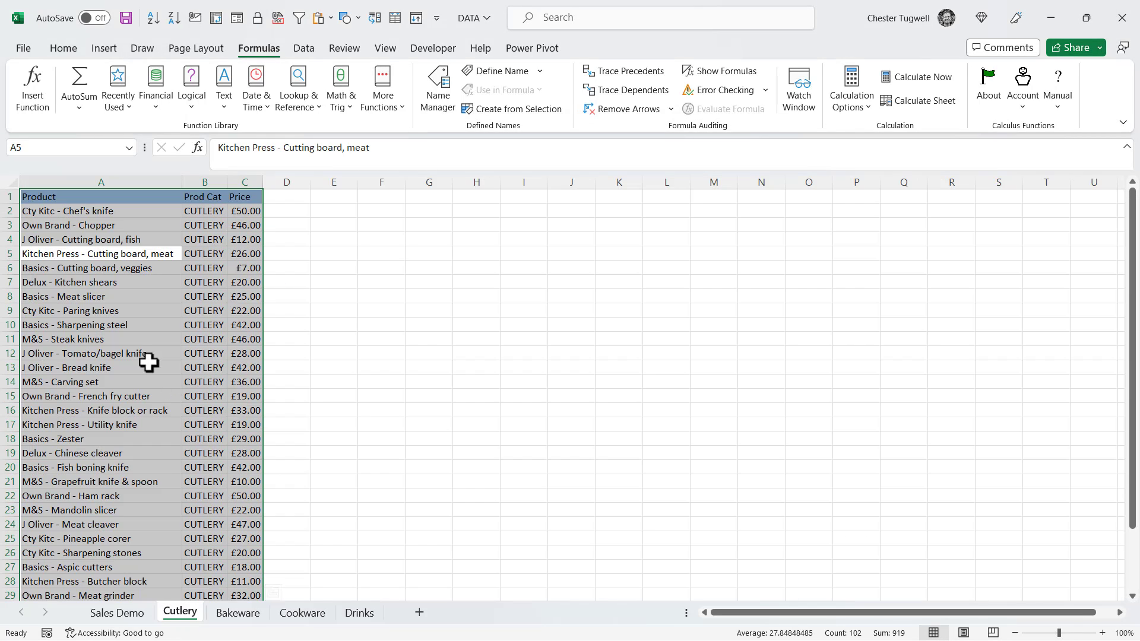
left_click(94, 295)
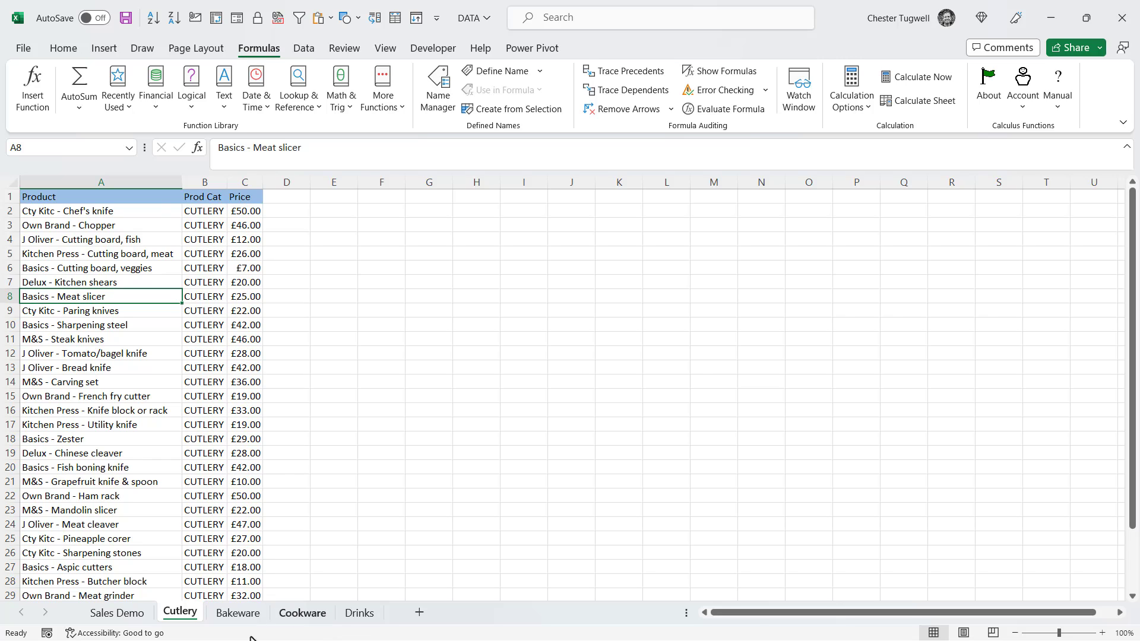
left_click(111, 311)
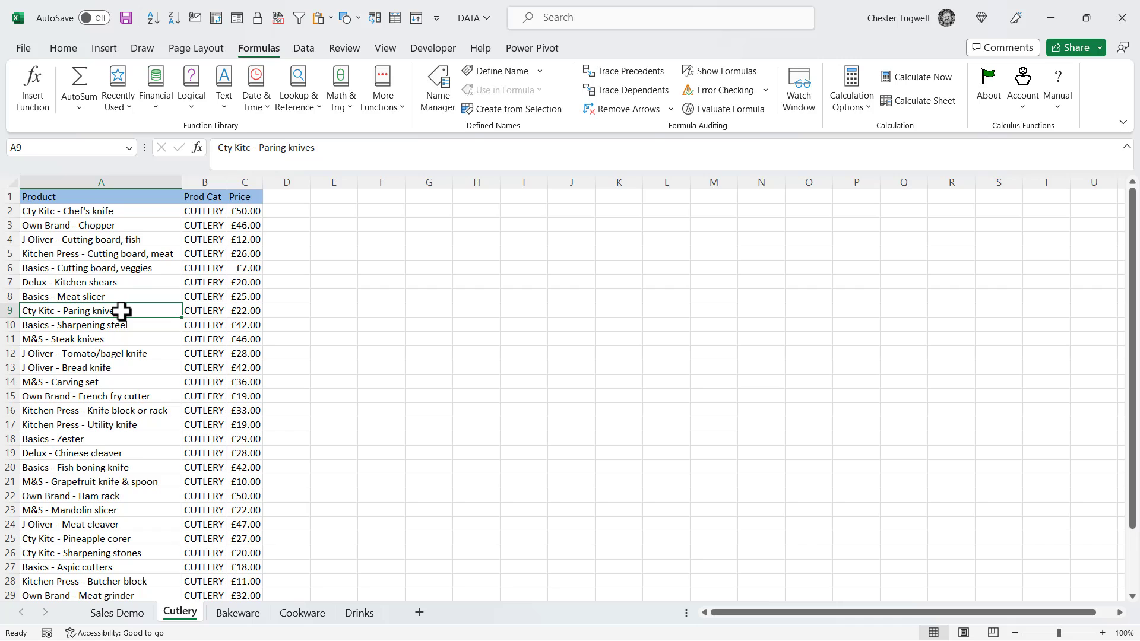
Step: Convert the Cutlery range A1:C34 into a table and rename Table1 to Cutlery
key("ctrl+t")
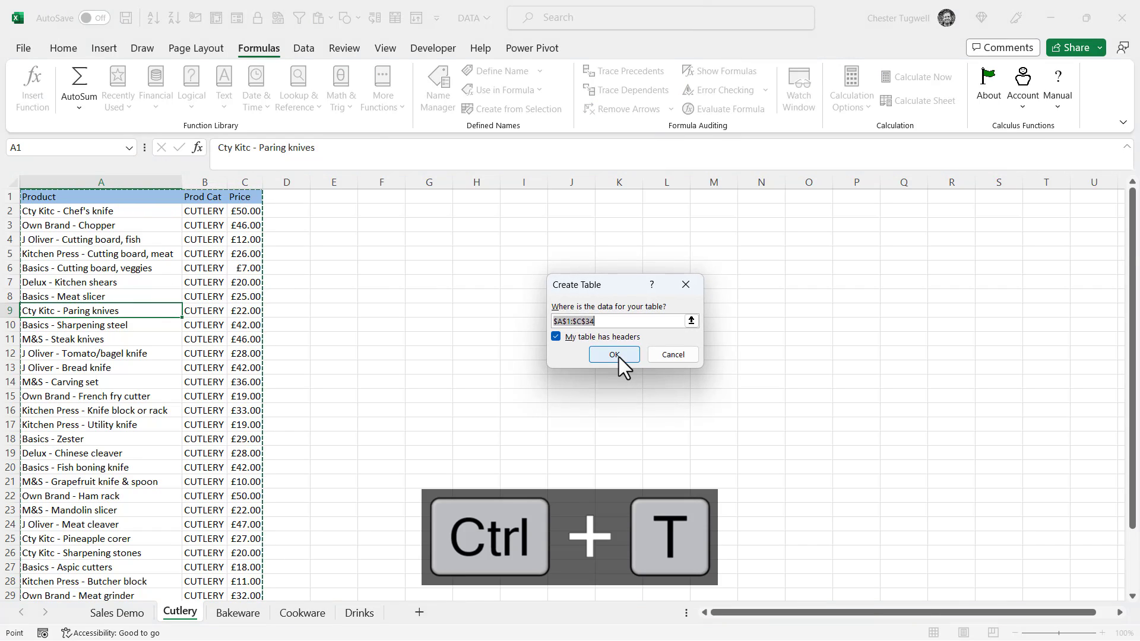
left_click(613, 356)
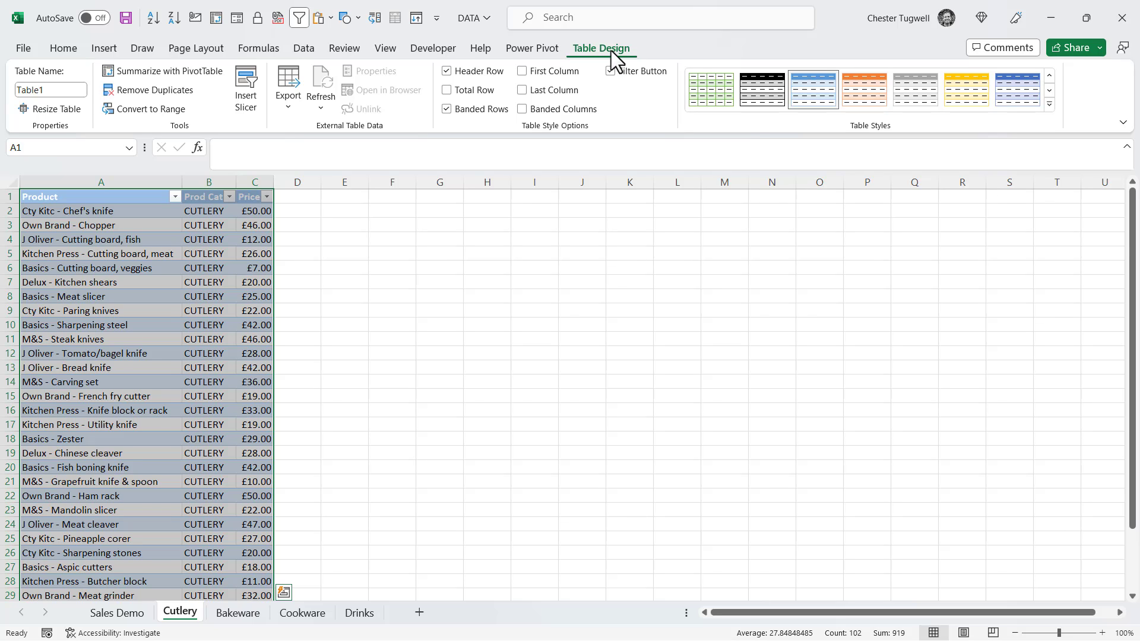
left_click(47, 88)
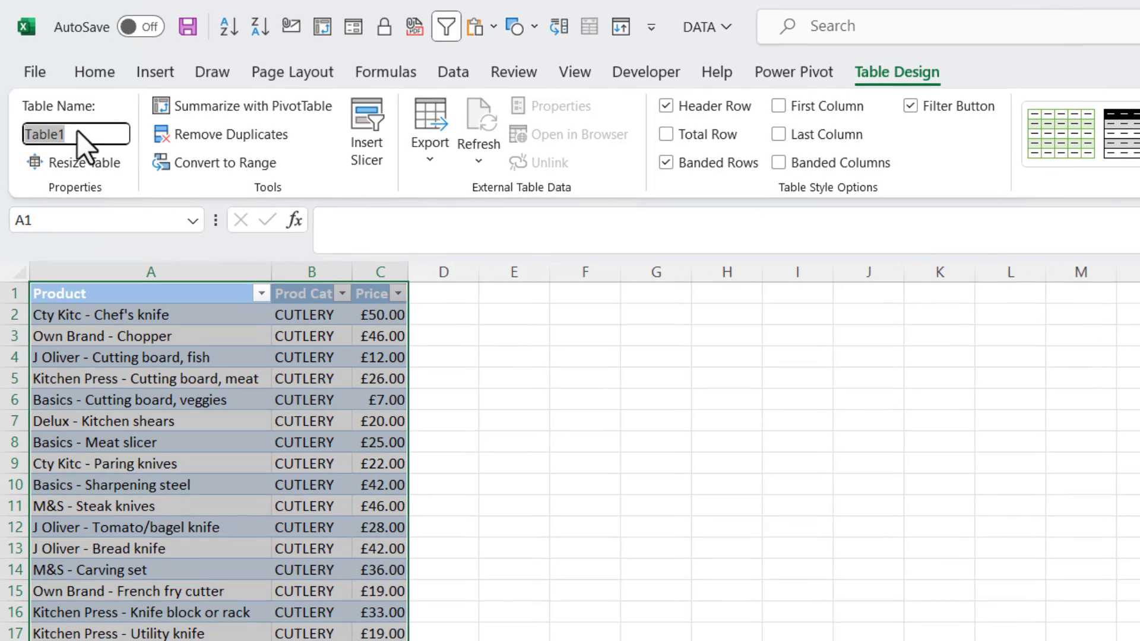
key("Return")
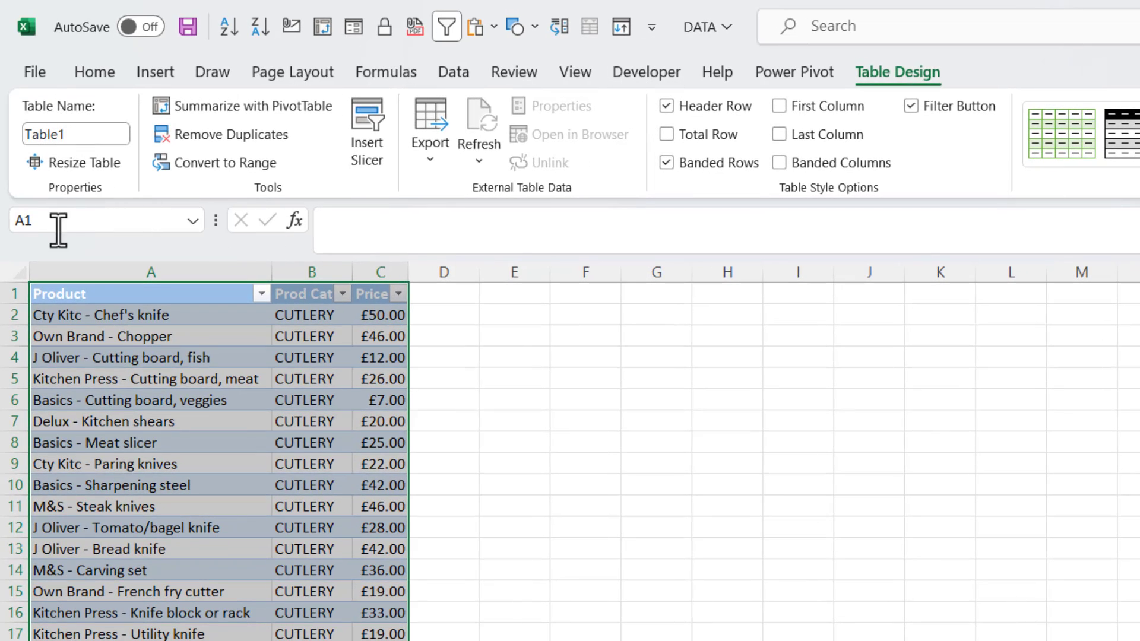
left_click(89, 133)
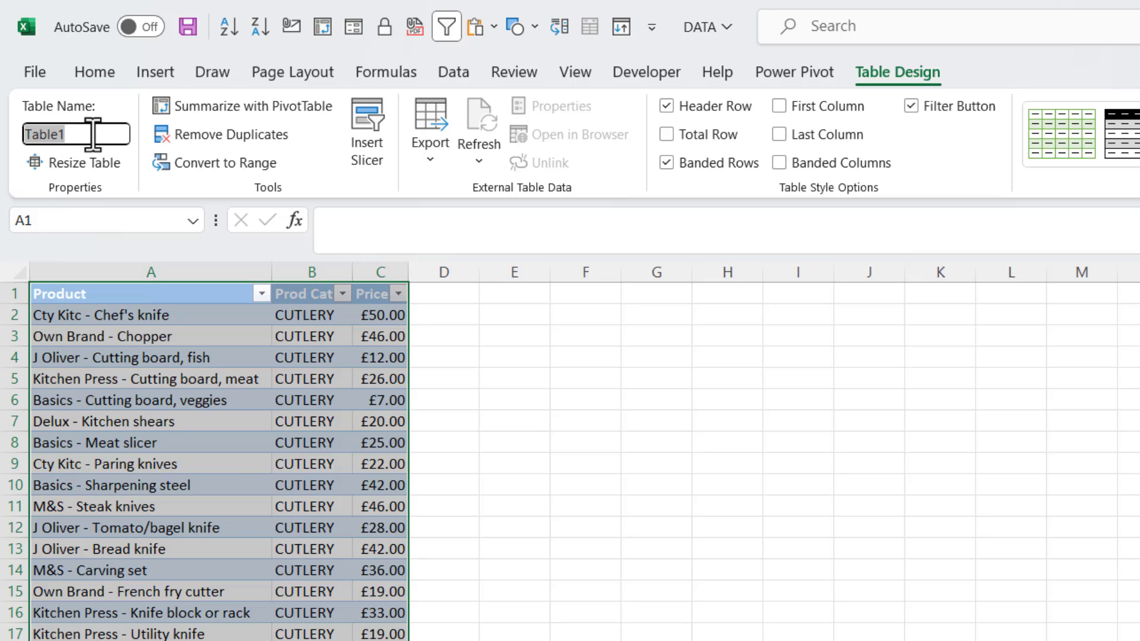
type("Cutlery")
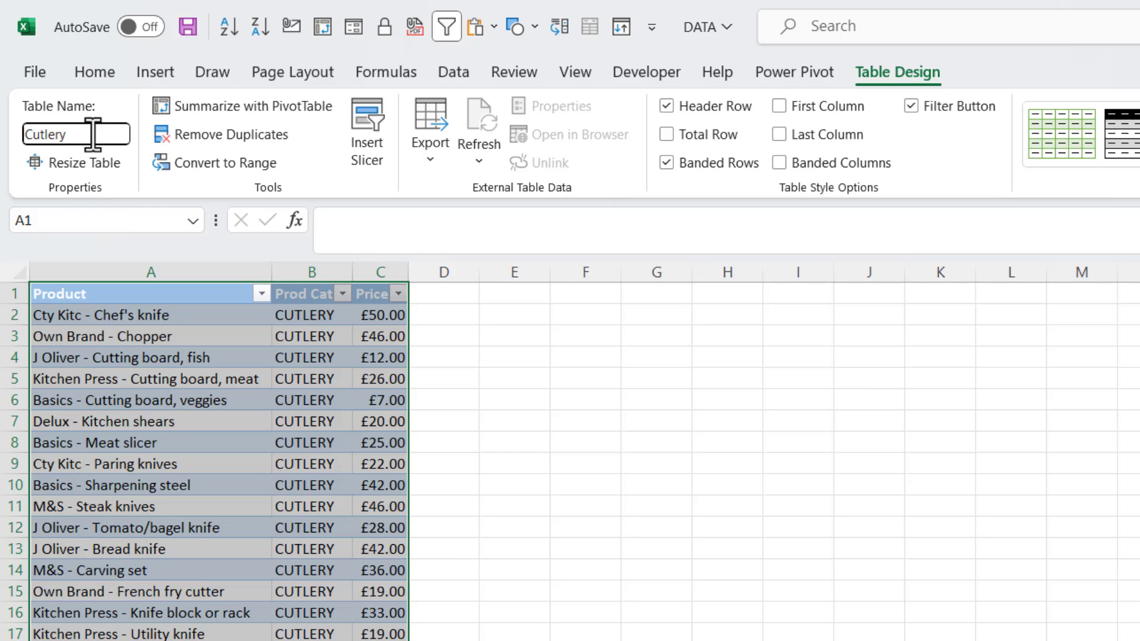
key("Return")
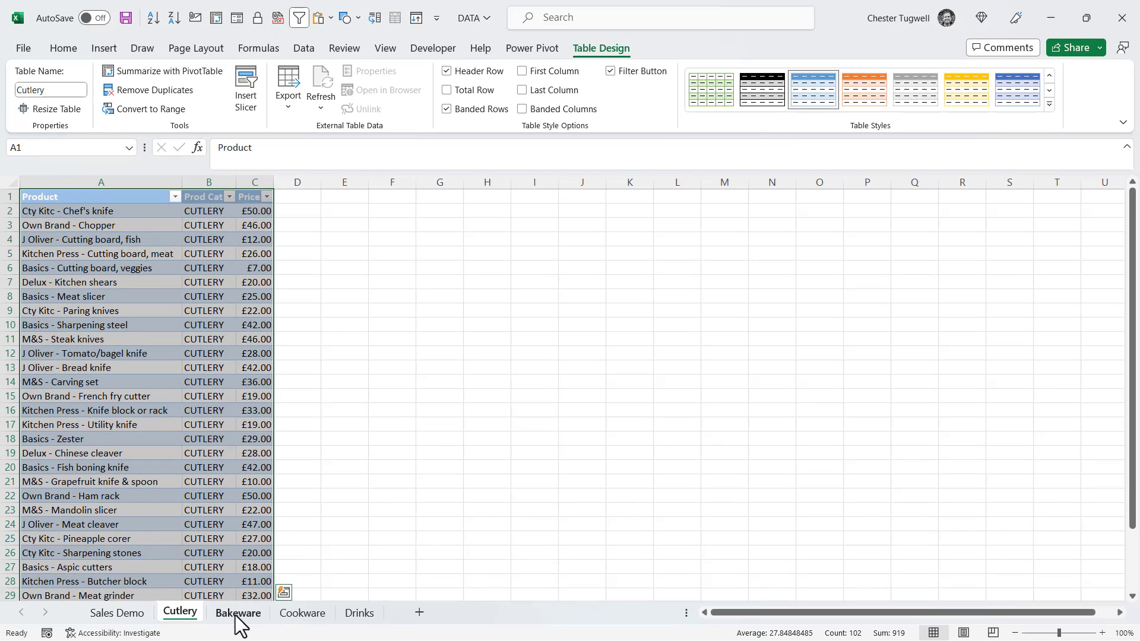
Step: Convert the Bakeware sheet's data into a table named Bakeware
left_click(237, 617)
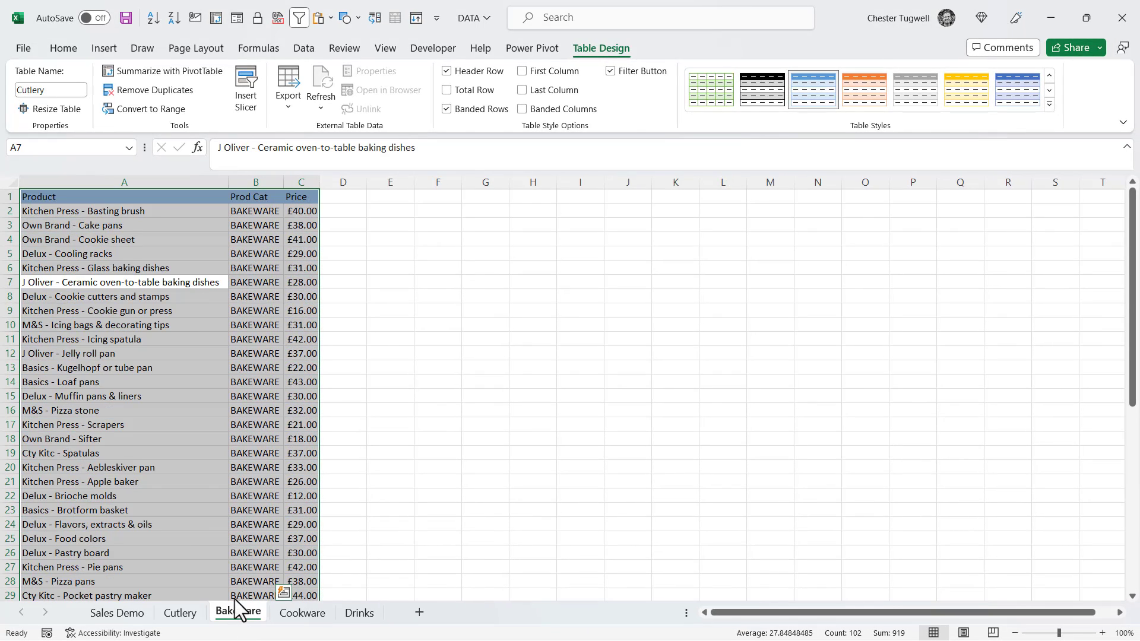
left_click(136, 369)
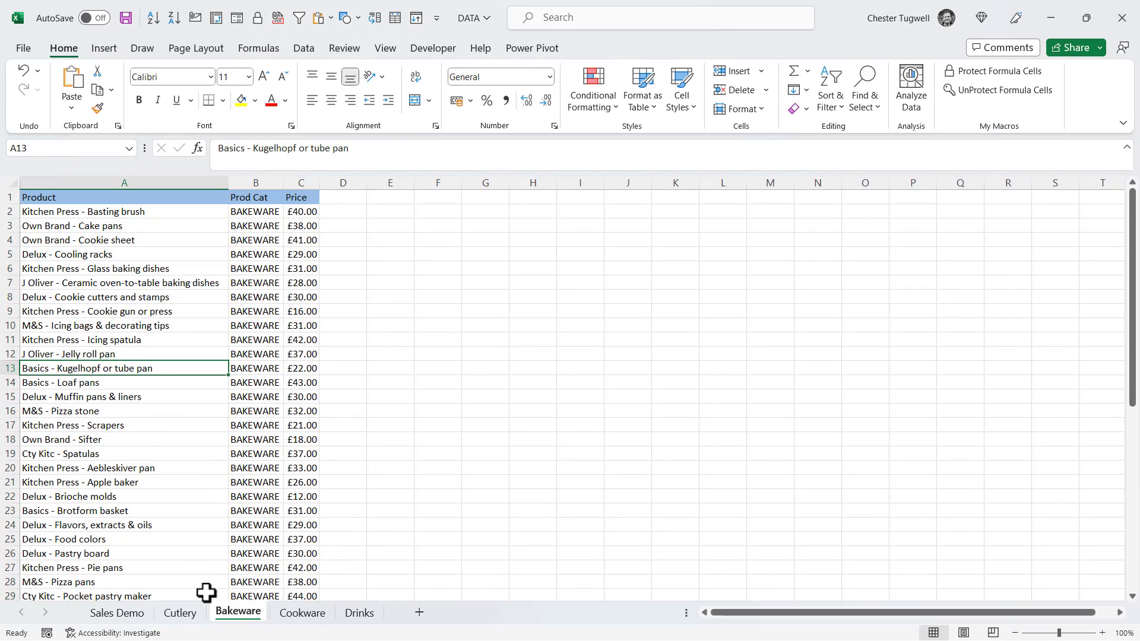
key("ctrl+t")
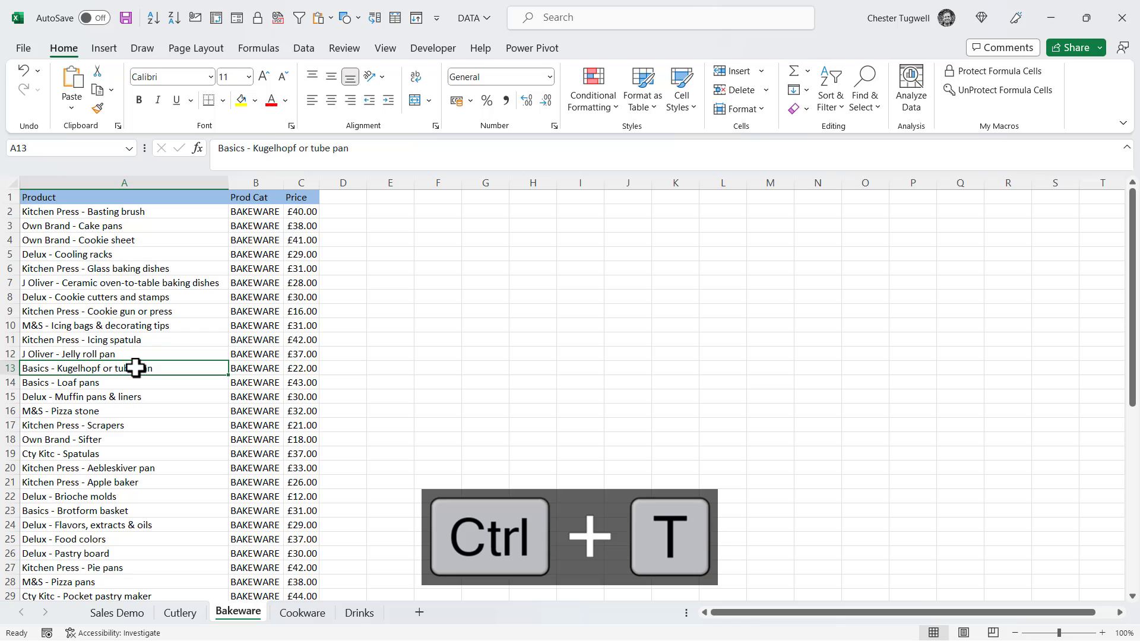
left_click(613, 354)
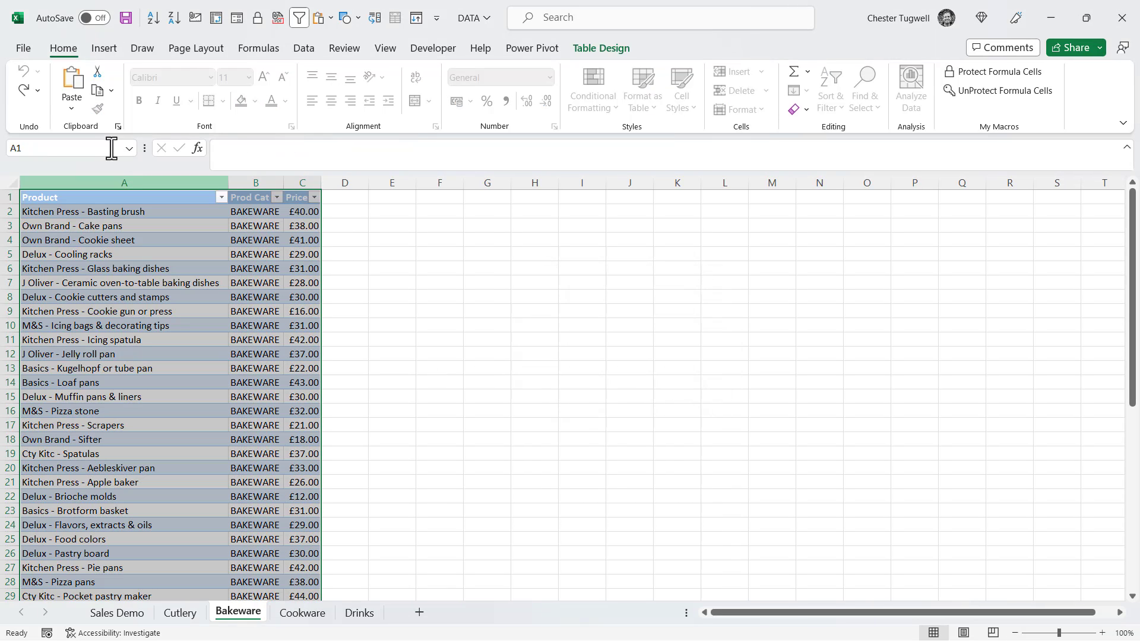
left_click(50, 90)
type("Bakeware")
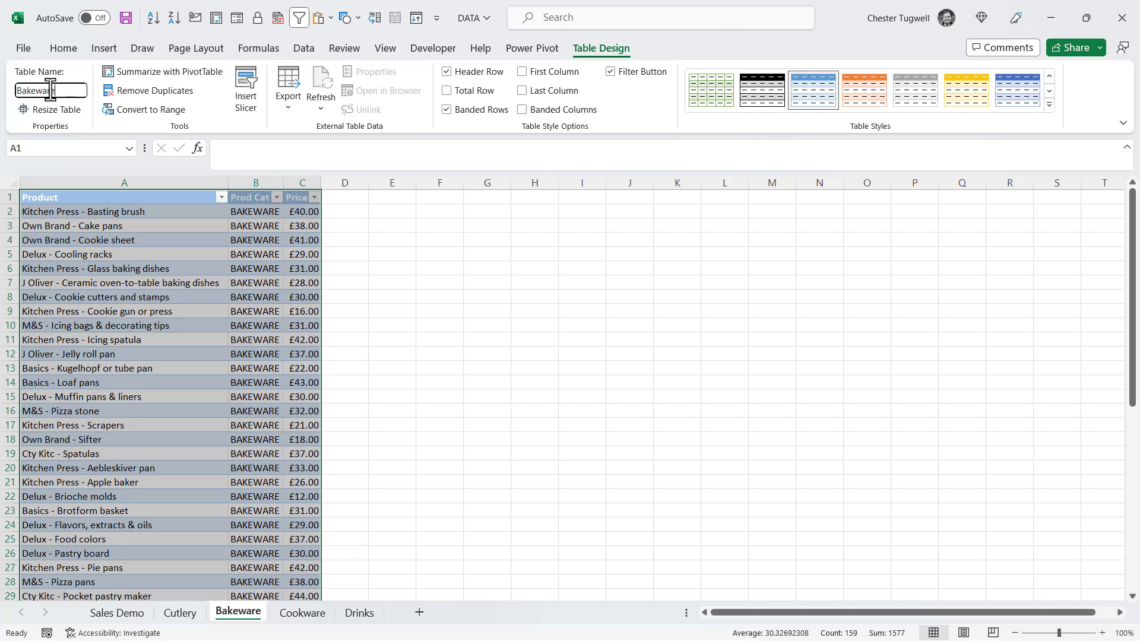
key("Return")
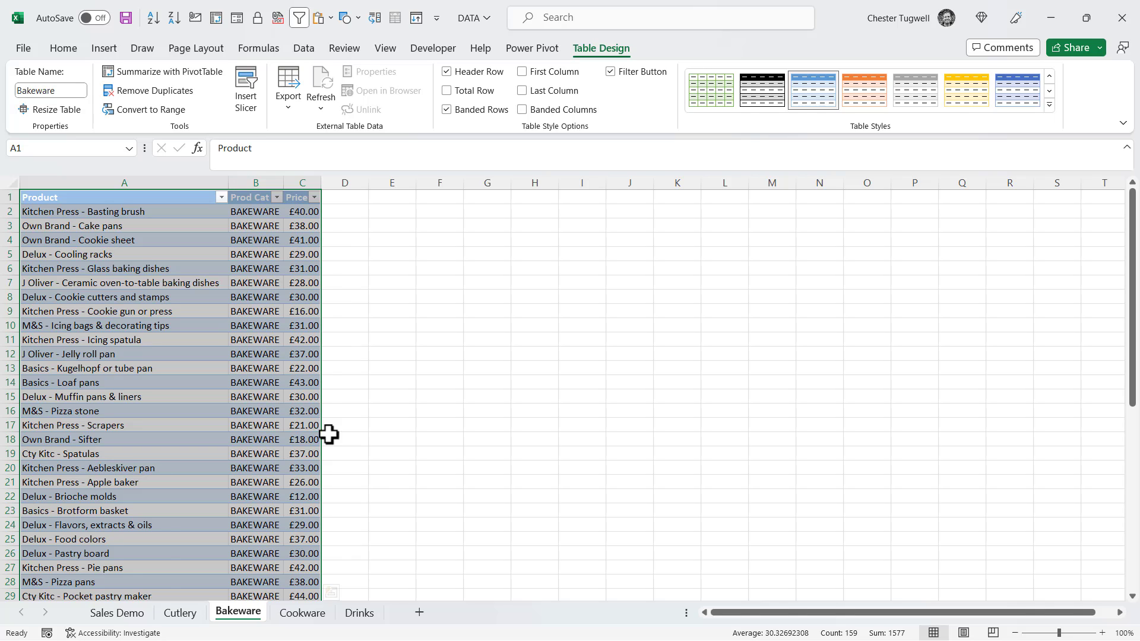
Step: Convert the Cookware sheet's data into a table named Cookware
left_click(302, 613)
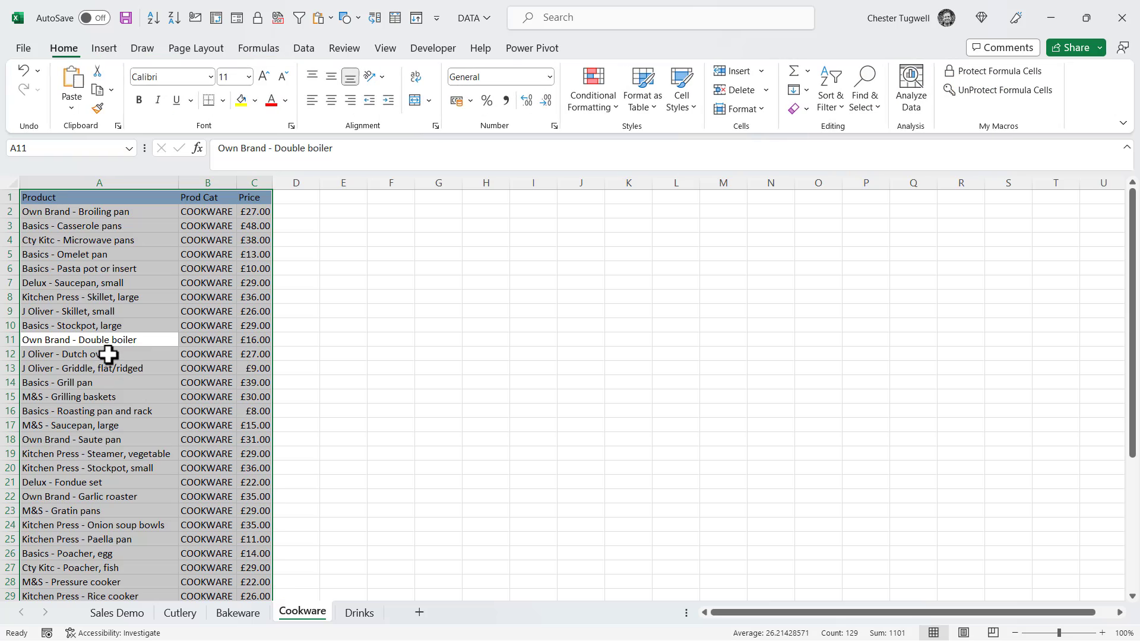
left_click(110, 355)
key("ctrl+t")
key("Return")
left_click(45, 90)
type("C")
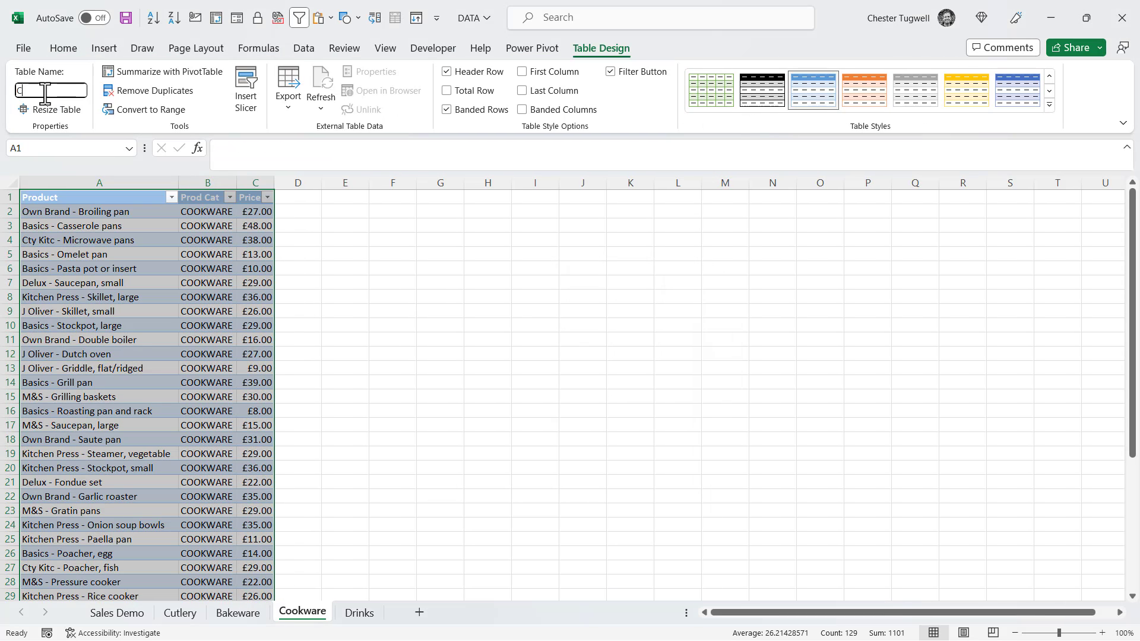
type("ookware")
key("Return")
Step: Convert the Drinks sheet's data into a table named Drinks and return to Sales Demo
left_click(359, 612)
left_click(112, 325)
key("ctrl+t")
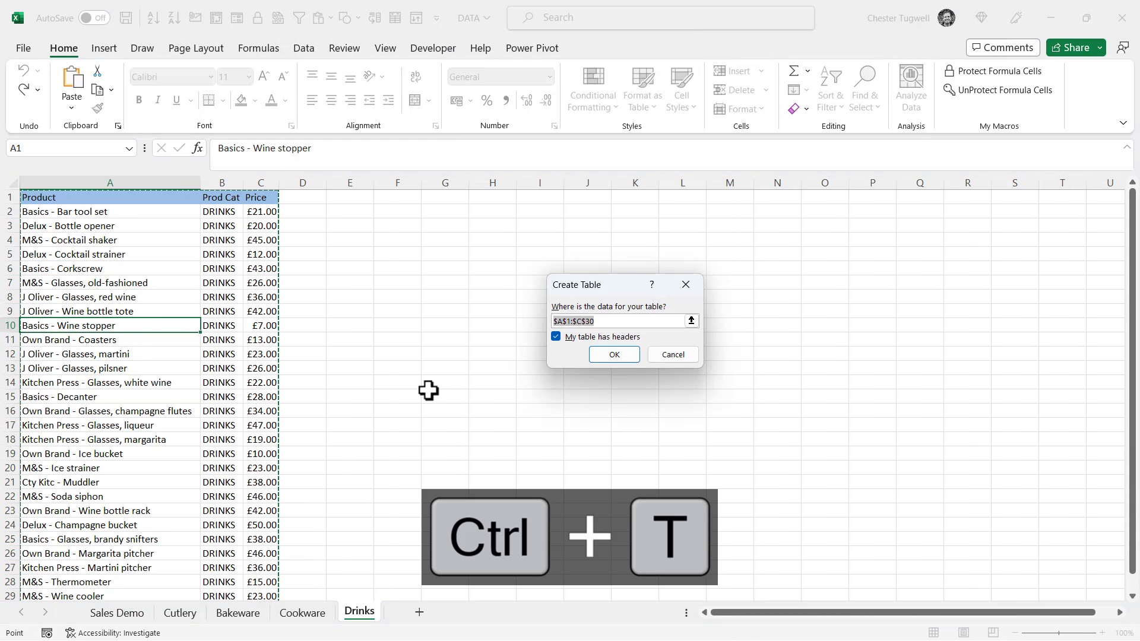
key("Return")
left_click(46, 90)
type("Drinks")
key("Return")
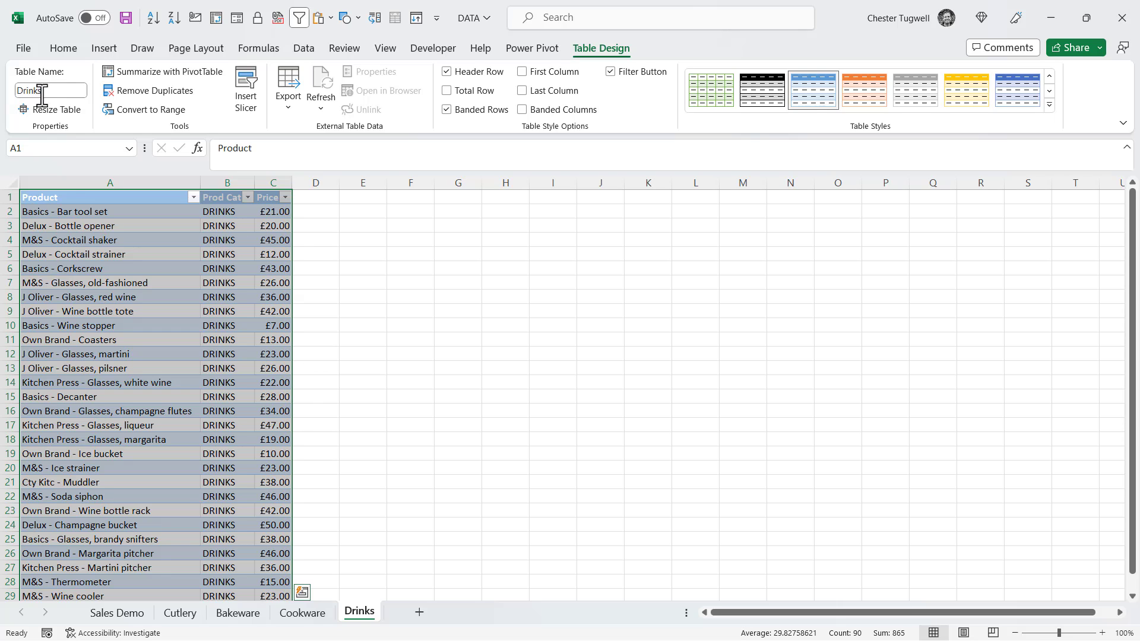
left_click(117, 612)
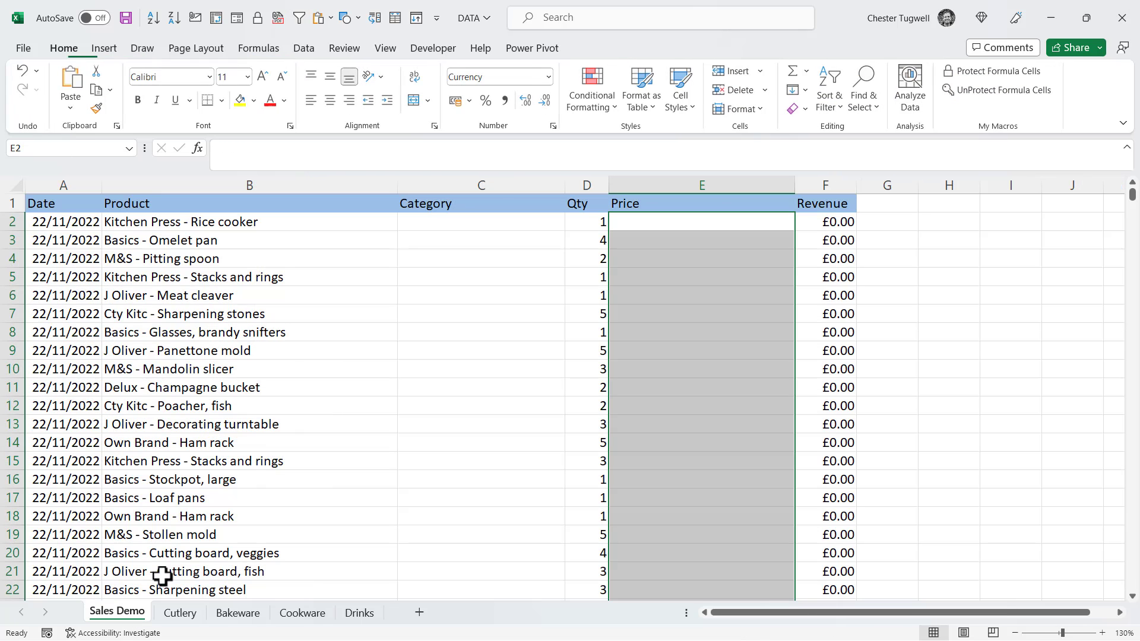
Step: Enter =VLOOKUP(B2,Cutlery,2,0) in C2 to find the product's category in the Cutlery table
left_click(425, 229)
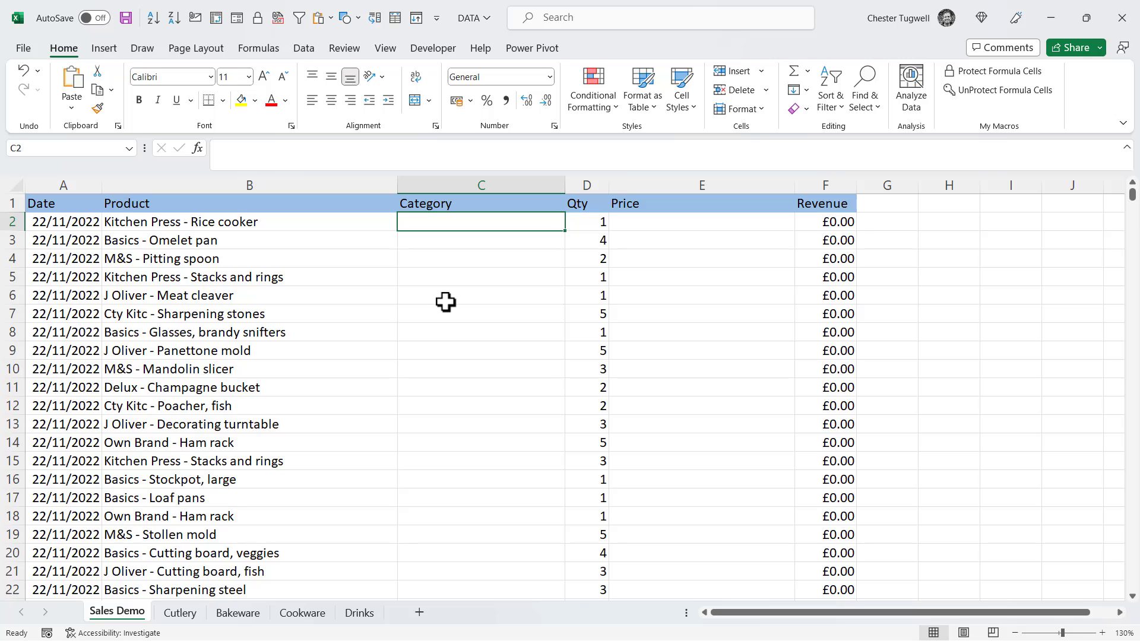
type("=vl")
key("Tab")
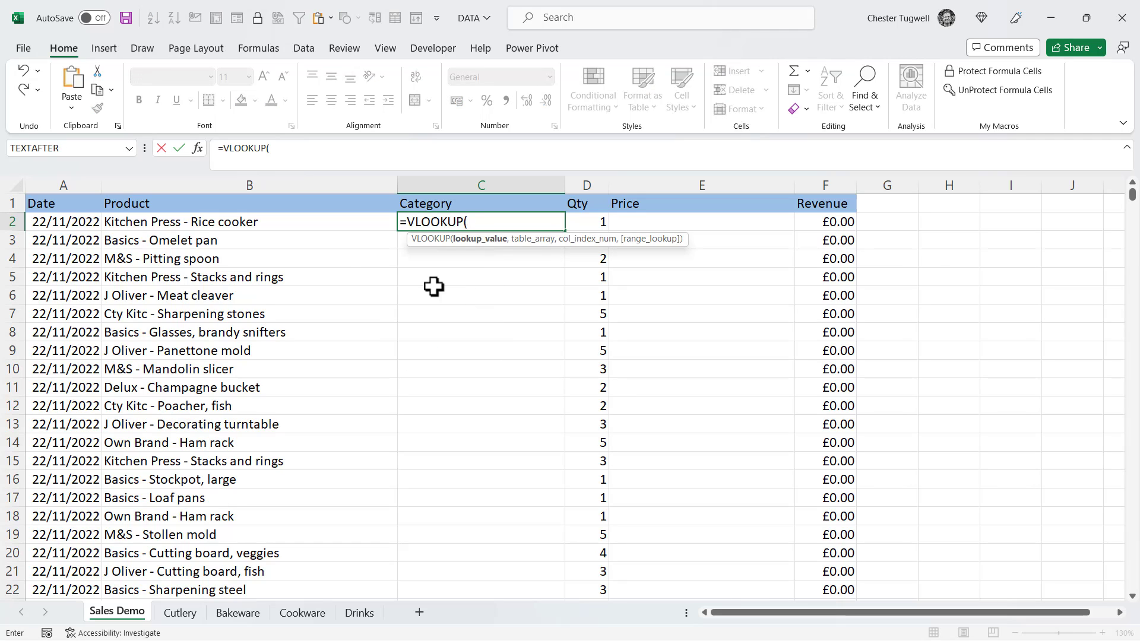
left_click(204, 221)
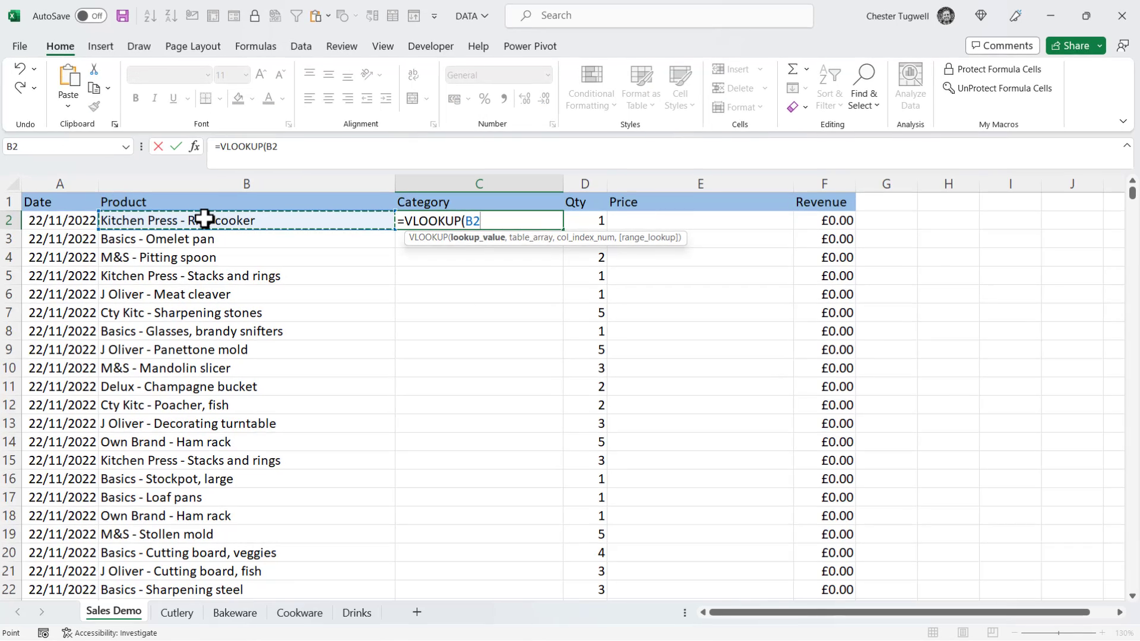
type(",")
type("cu")
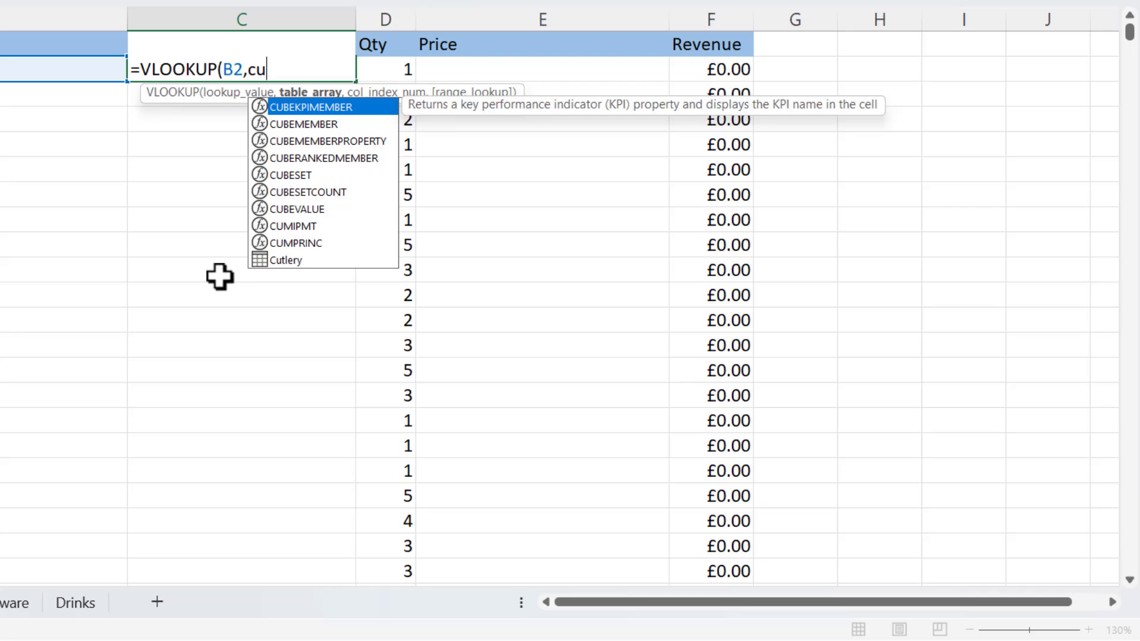
double_click(282, 259)
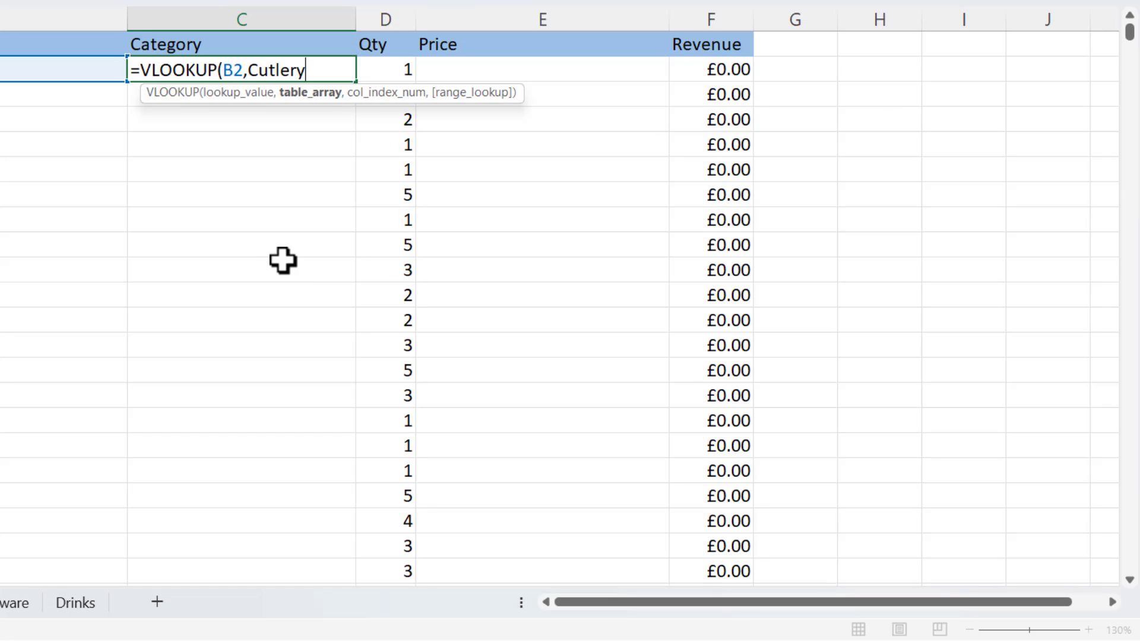
type(",")
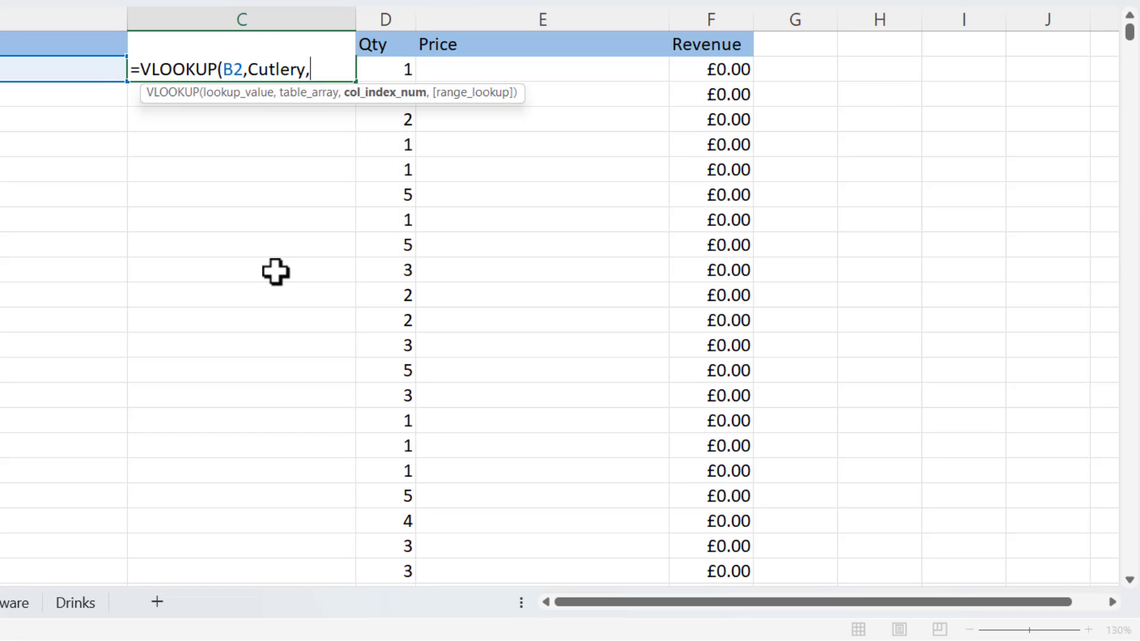
type("2,")
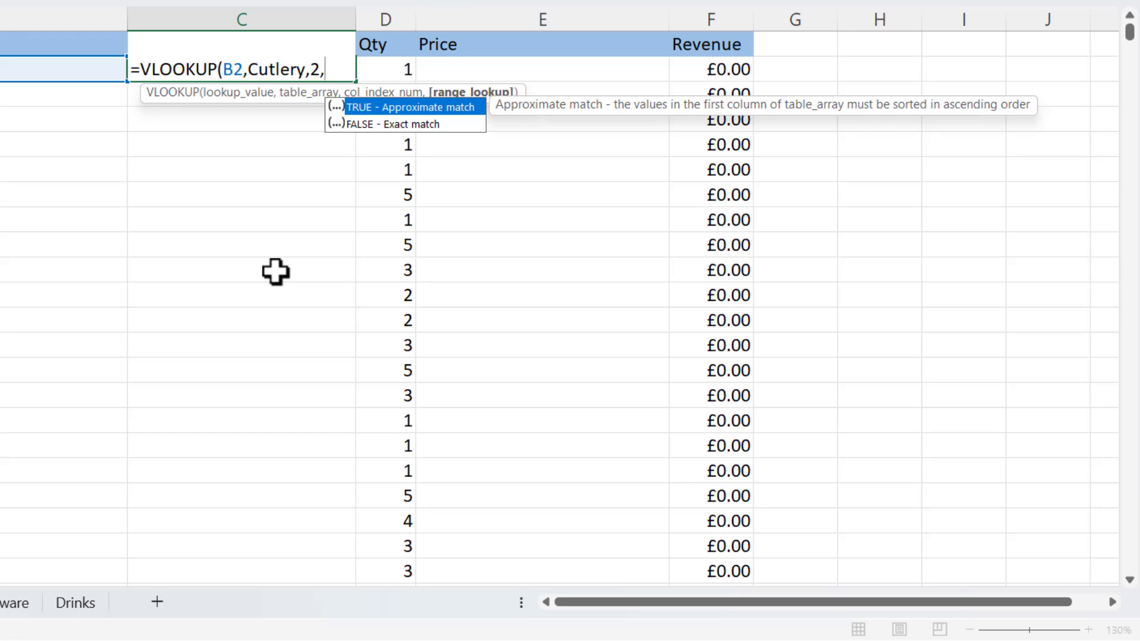
type("0)")
key("Return")
Step: Wrap the C2 lookup in IFNA with a VLOOKUP on the Bakeware table as fallback
left_click(236, 71)
double_click(236, 71)
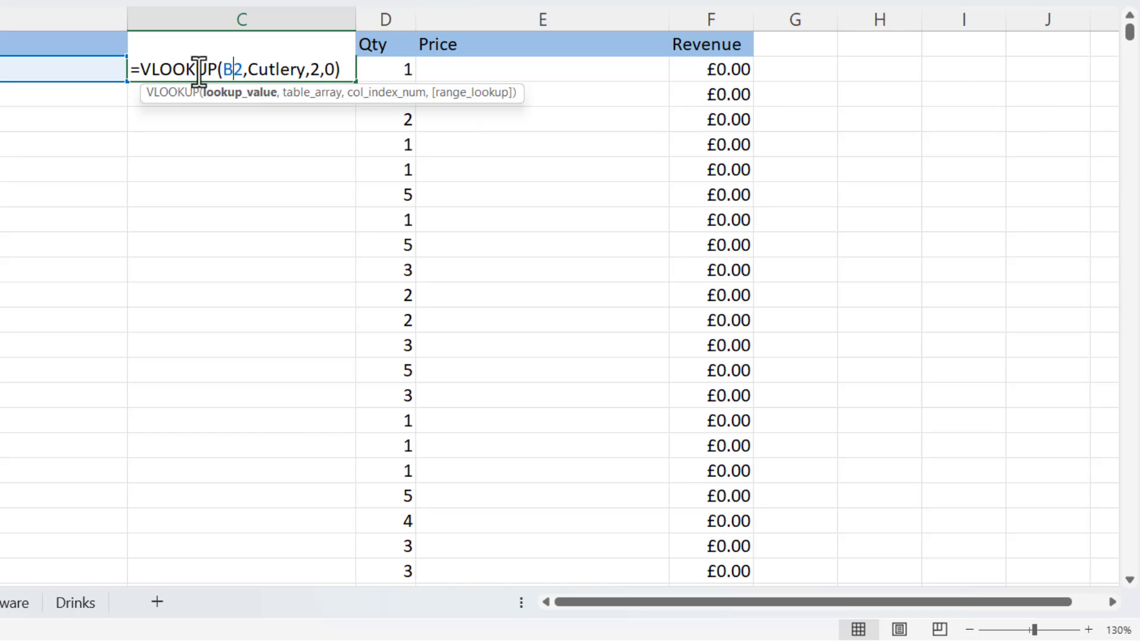
left_click(142, 70)
type("IFNA(")
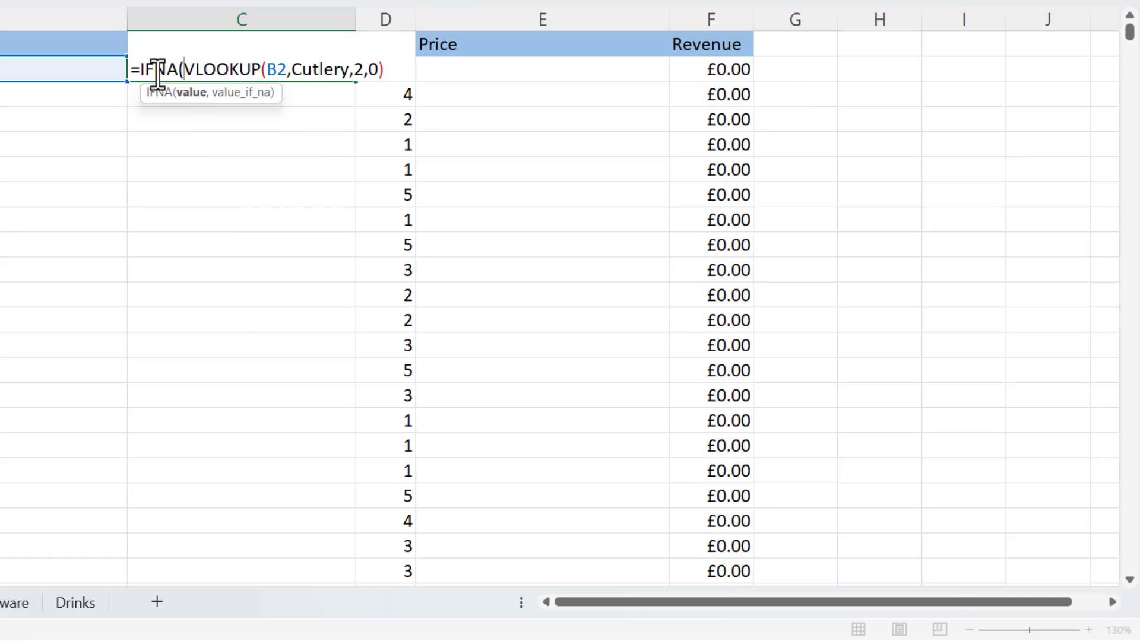
left_click(389, 70)
type(",")
left_click_drag(384, 70, 181, 70)
key("ctrl+c")
left_click(386, 70)
key("ctrl+v")
double_click(539, 70)
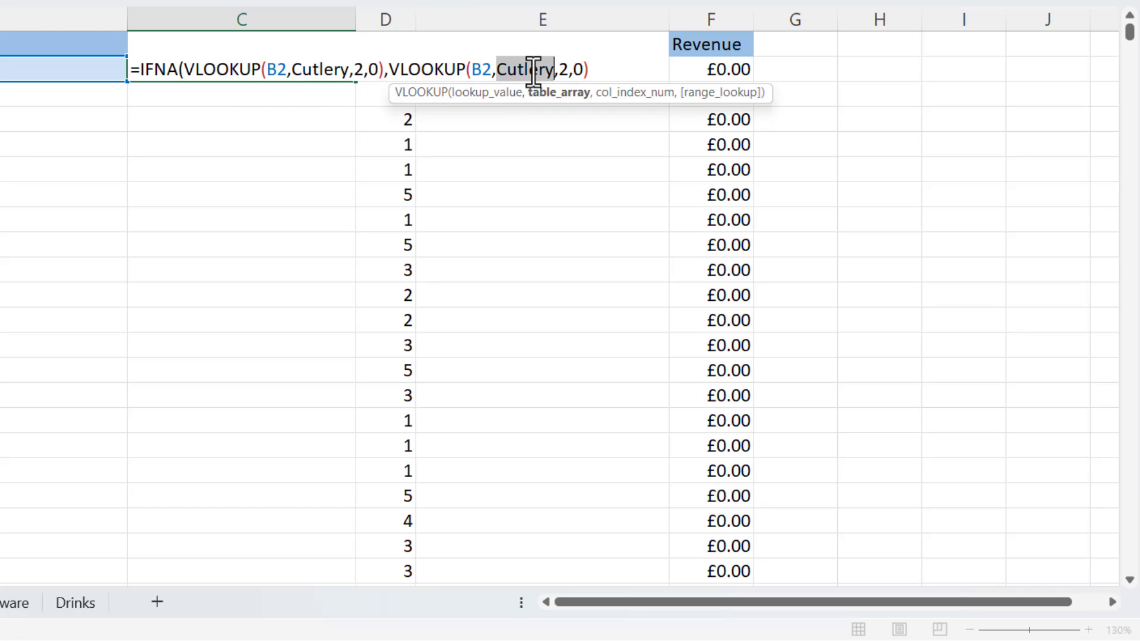
type("Bakeware")
left_click(641, 70)
type(")")
Step: Nest another IFNA adding a VLOOKUP on the Cookware table as the next fallback
left_click(138, 70)
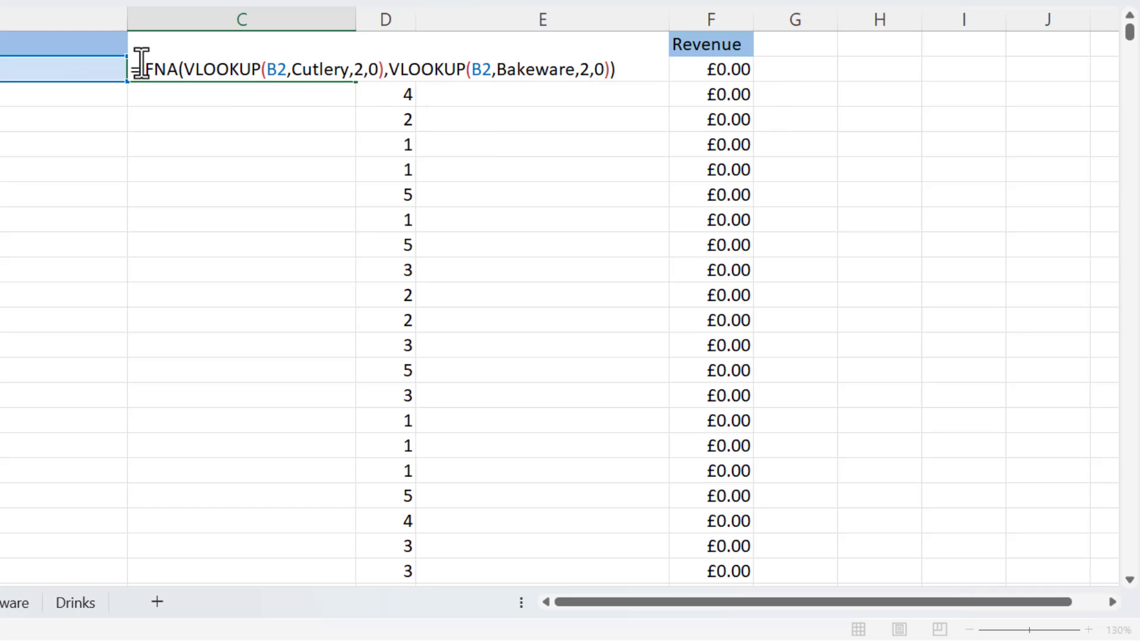
type("IFNA(")
left_click(665, 70)
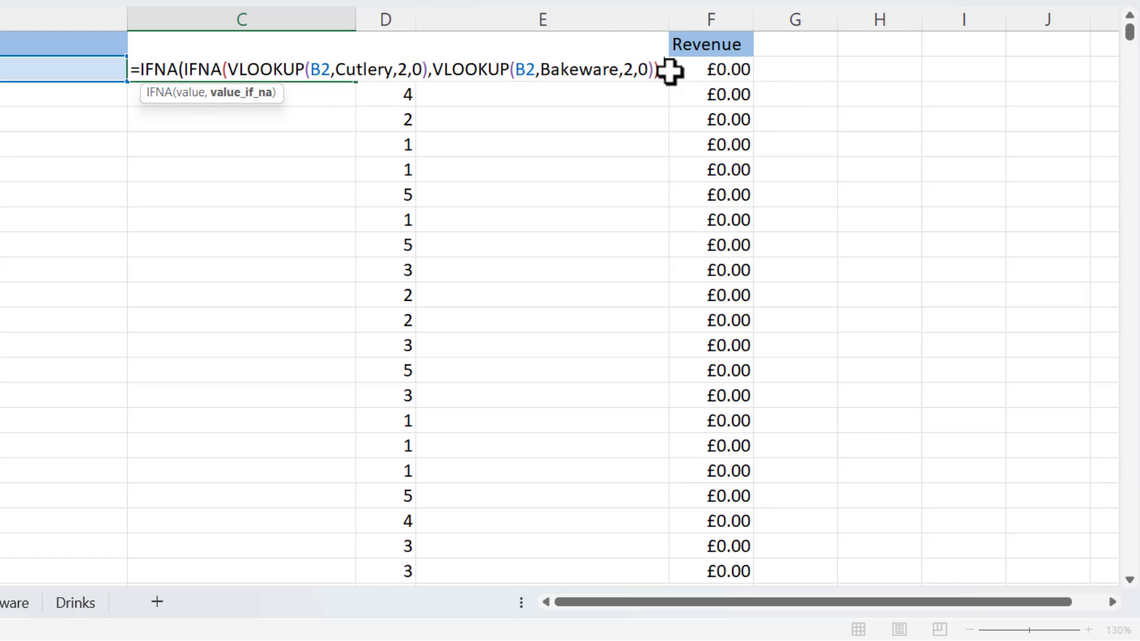
type(",")
key("ctrl+v")
double_click(795, 70)
type("Cookware")
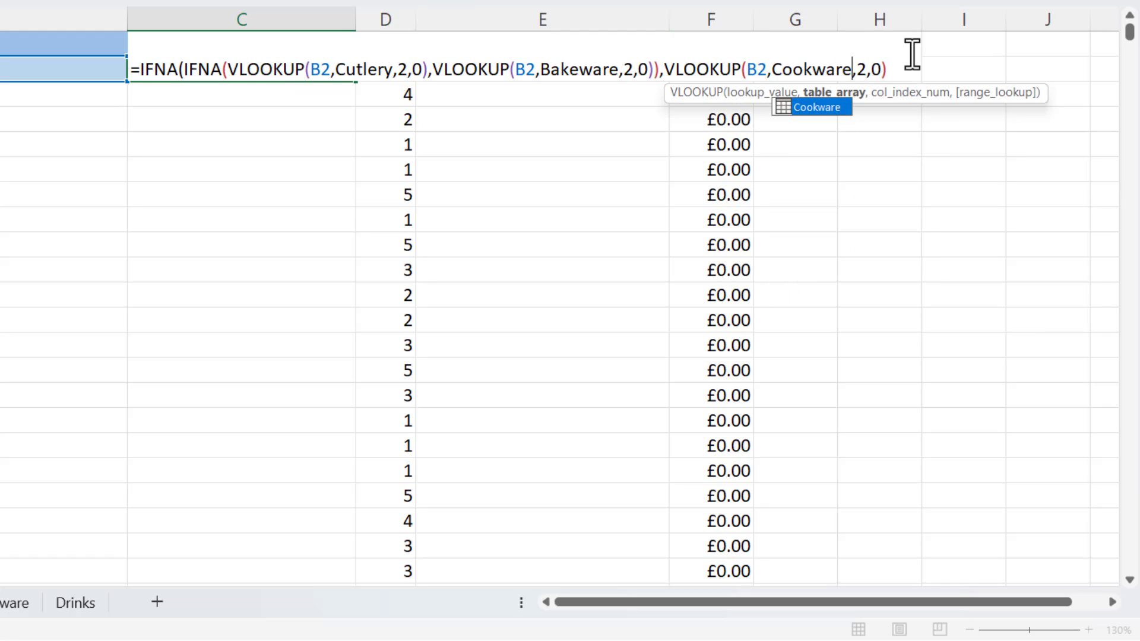
left_click(907, 70)
type(")")
Step: Add a final IFNA with a Drinks table VLOOKUP, commit C2, and fill it down column C
left_click(137, 70)
type("IFNA(")
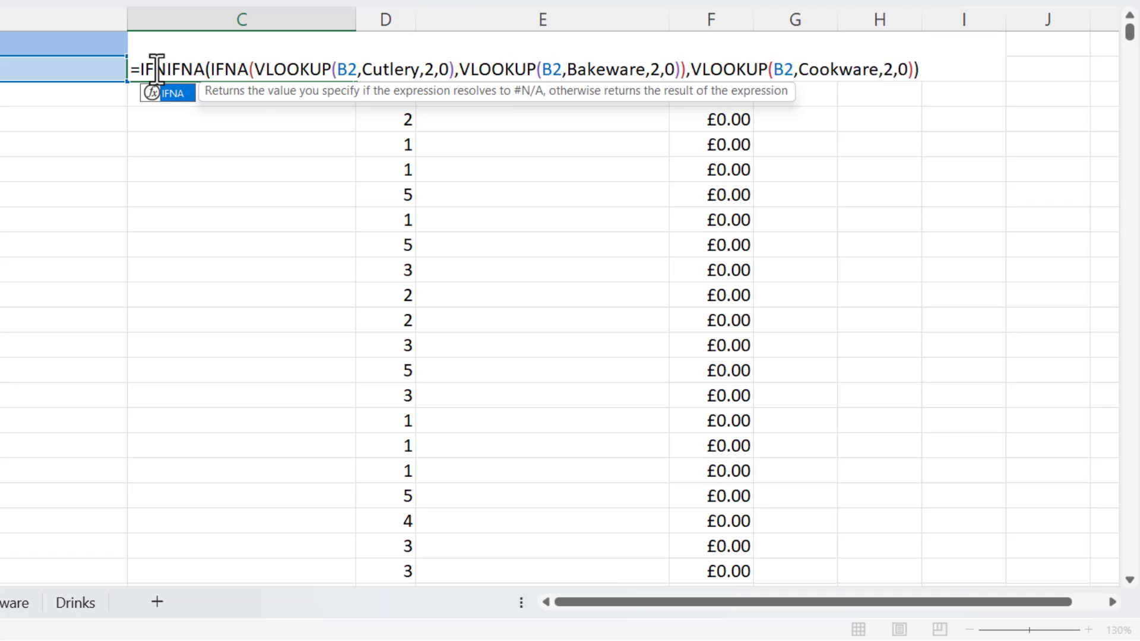
left_click(943, 70)
key("ctrl+v")
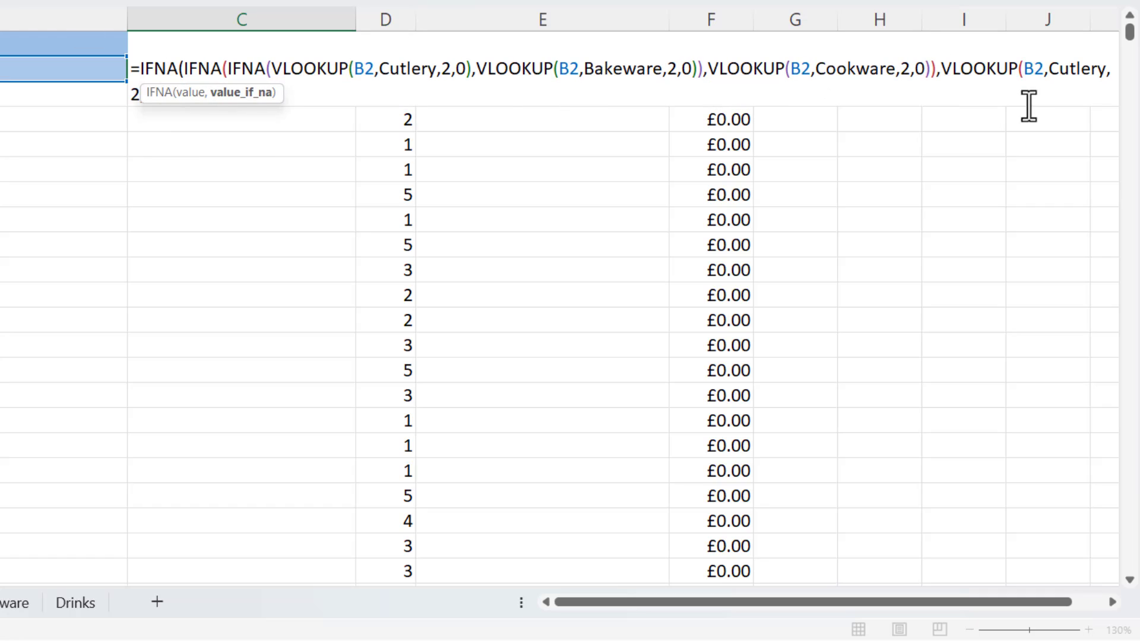
left_click(241, 93)
double_click(1069, 71)
type("Drinks")
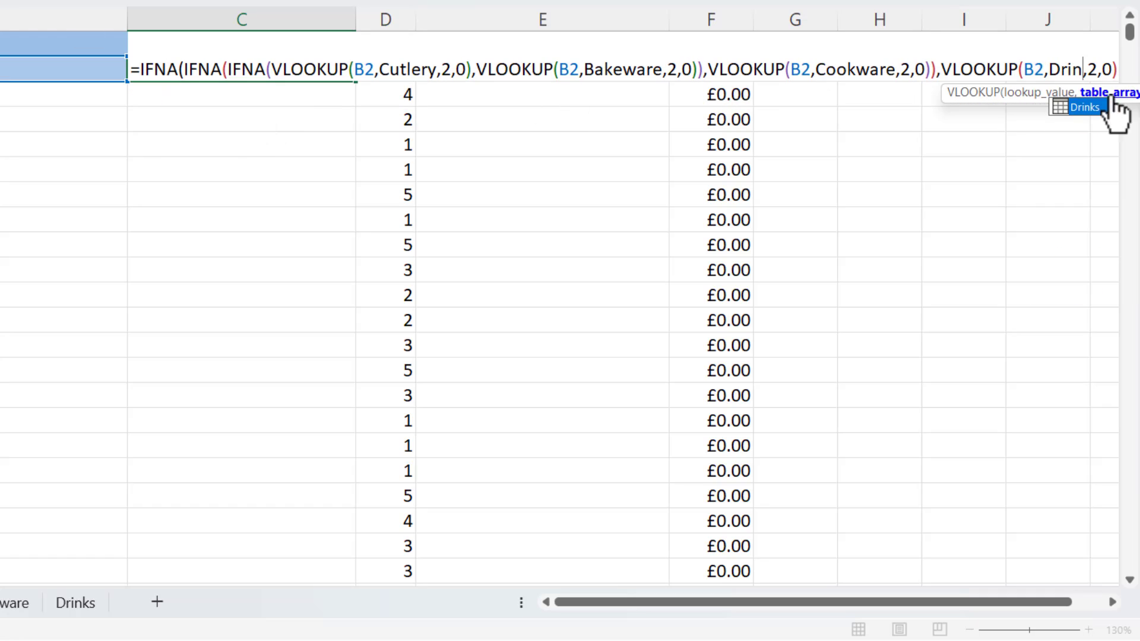
left_click(262, 107)
type(")")
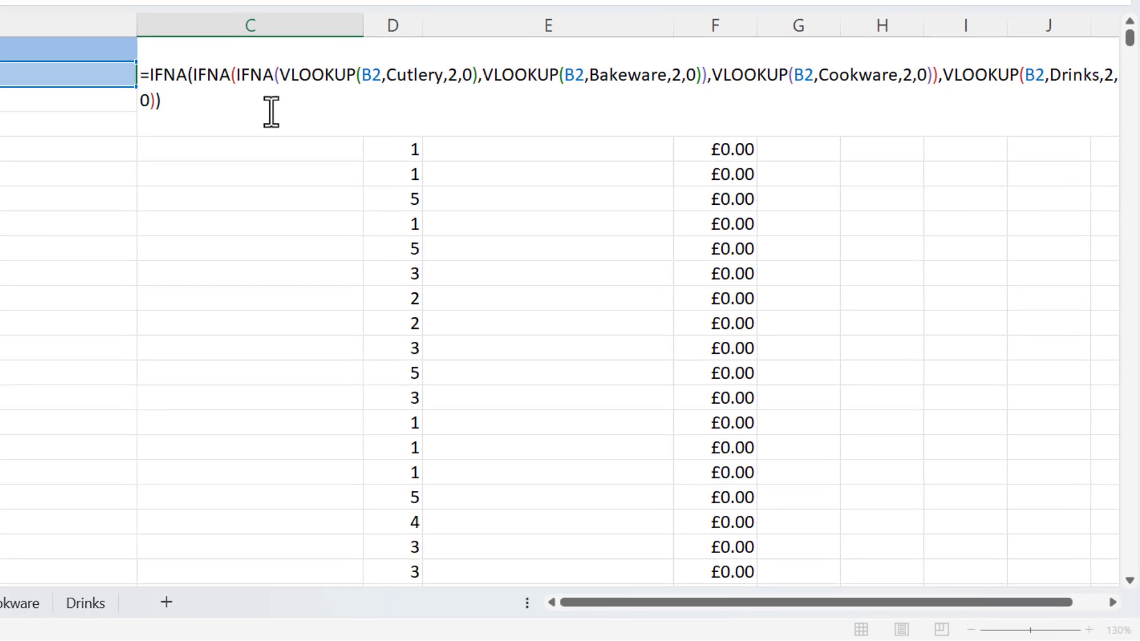
key("Return")
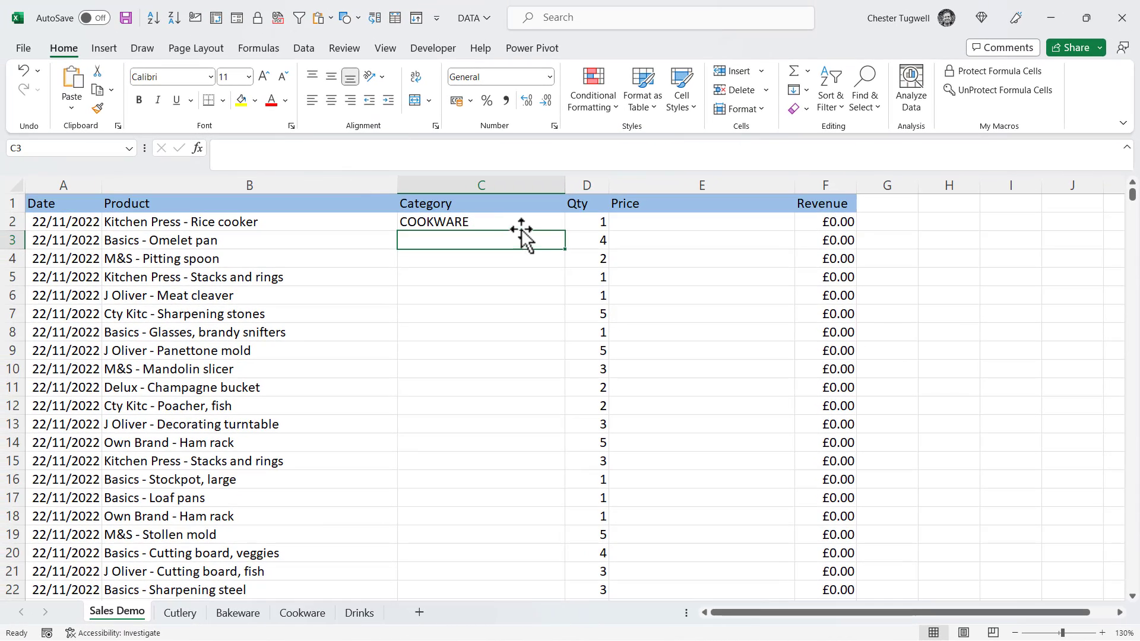
key("Up")
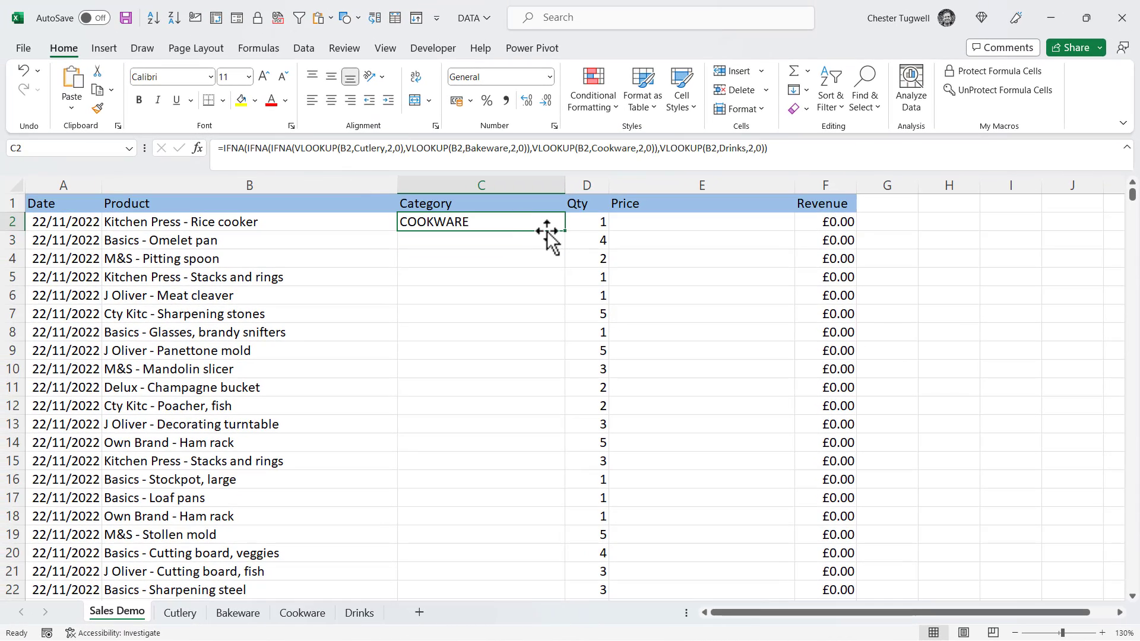
double_click(564, 230)
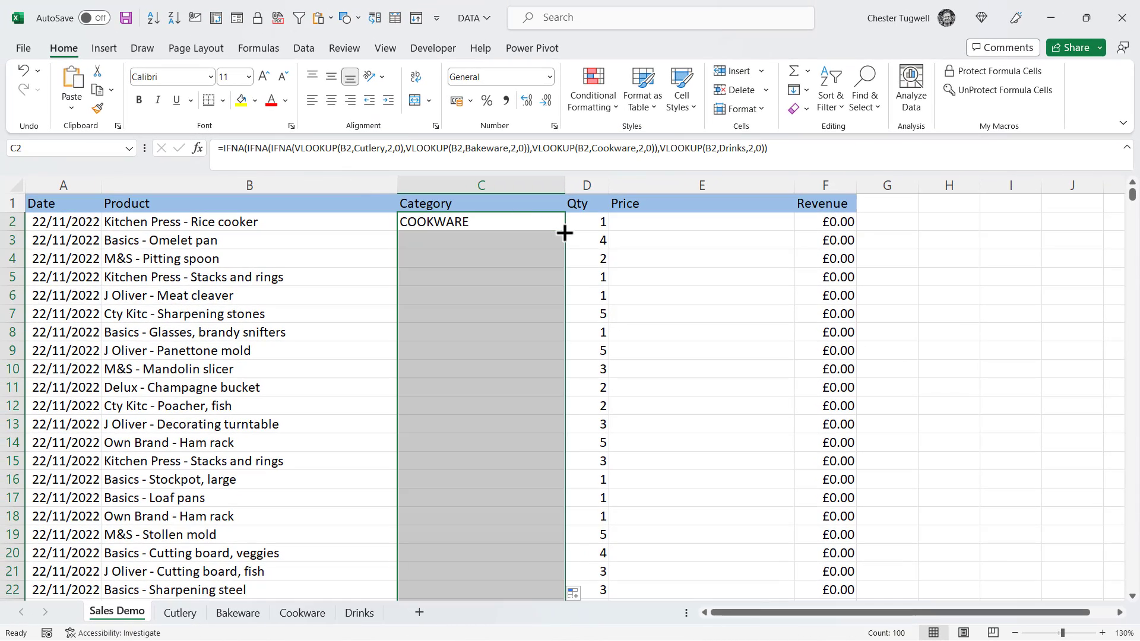
Step: Copy the nested category lookup formula from C2 into Price cell E2
double_click(446, 222)
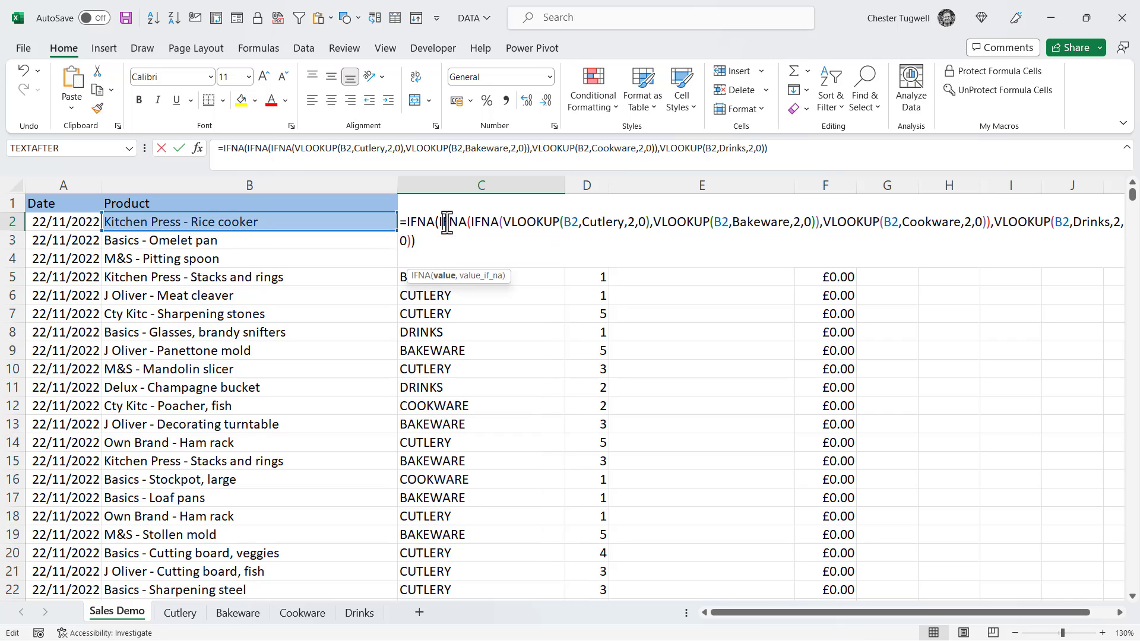
left_click_drag(420, 242, 380, 222)
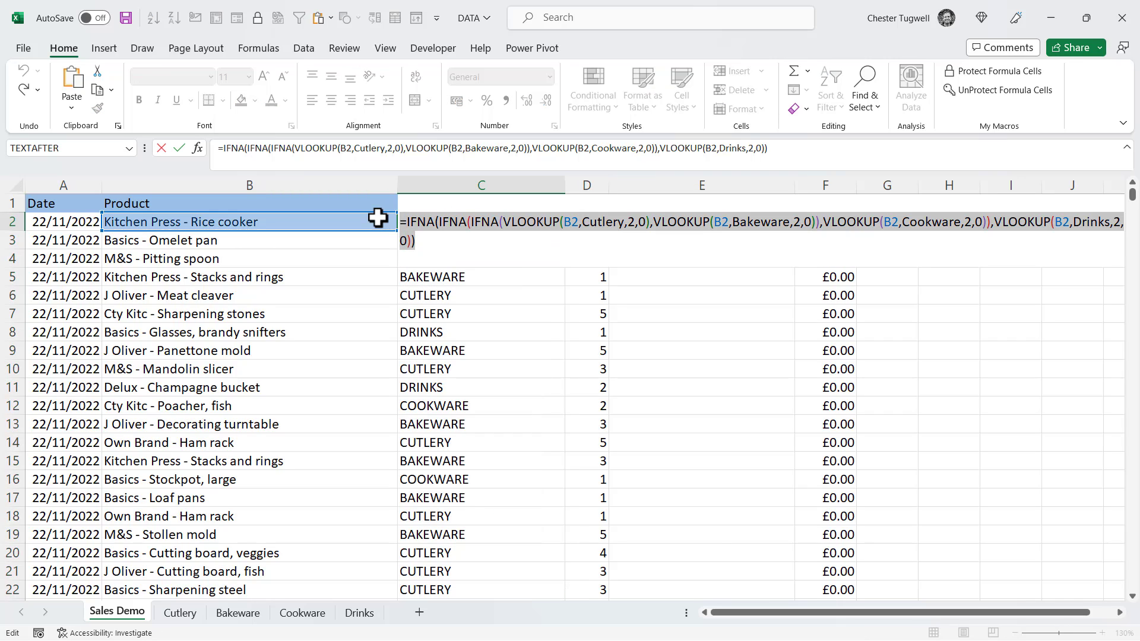
key("ctrl+c")
key("Return")
double_click(657, 223)
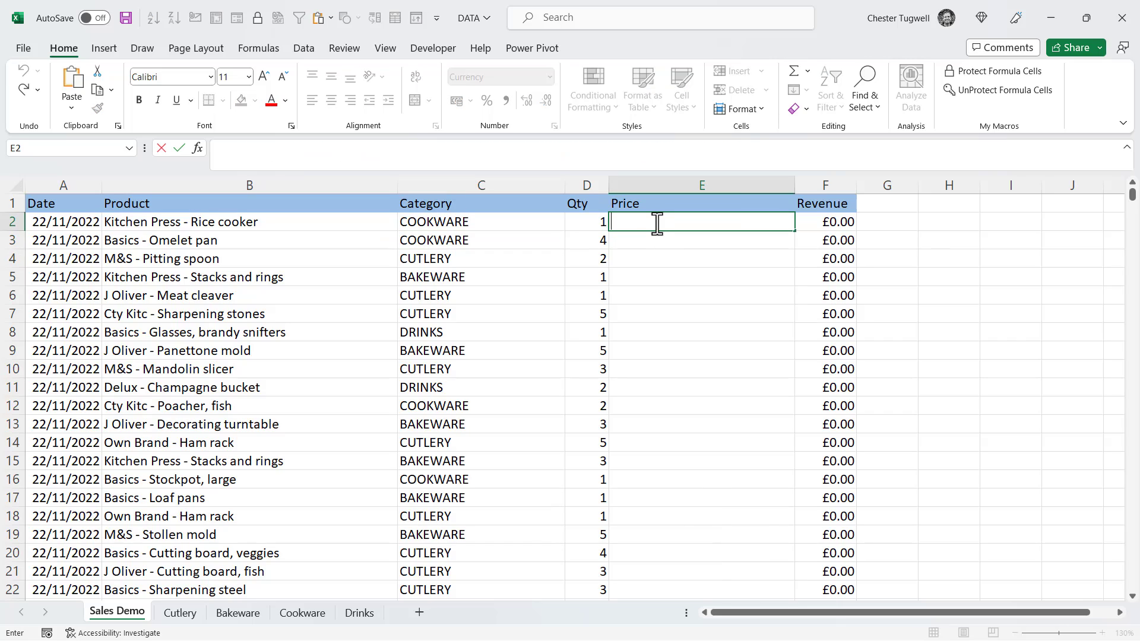
key("ctrl+v")
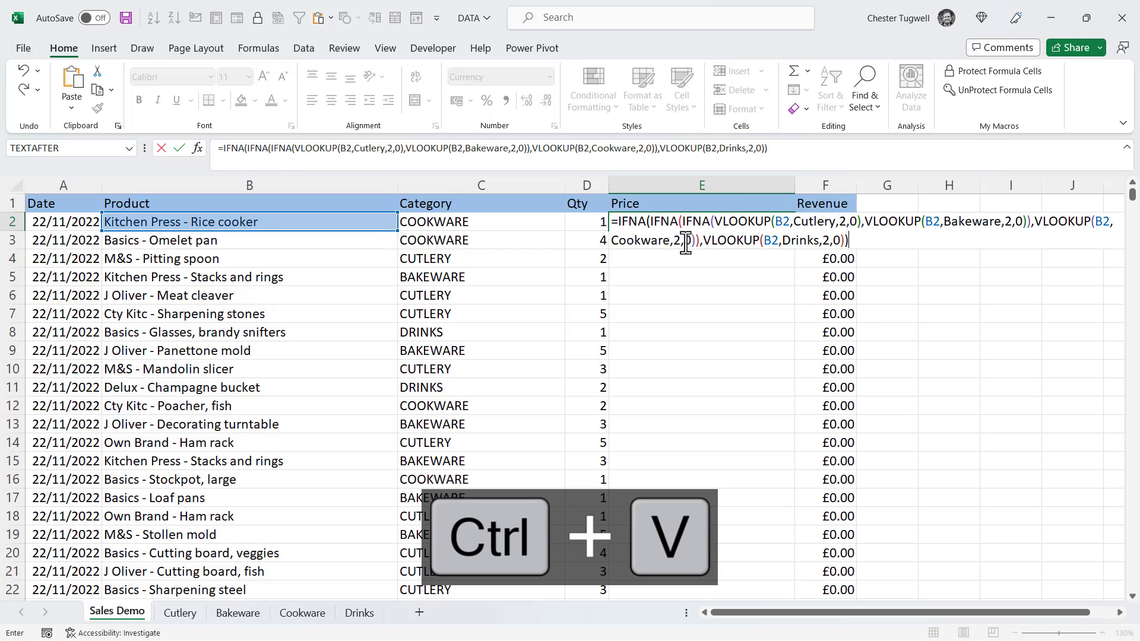
Step: Change the lookups' column index to 3 in E2 and fill the price formula down column E
left_click(854, 231)
key("BackSpace")
type("3")
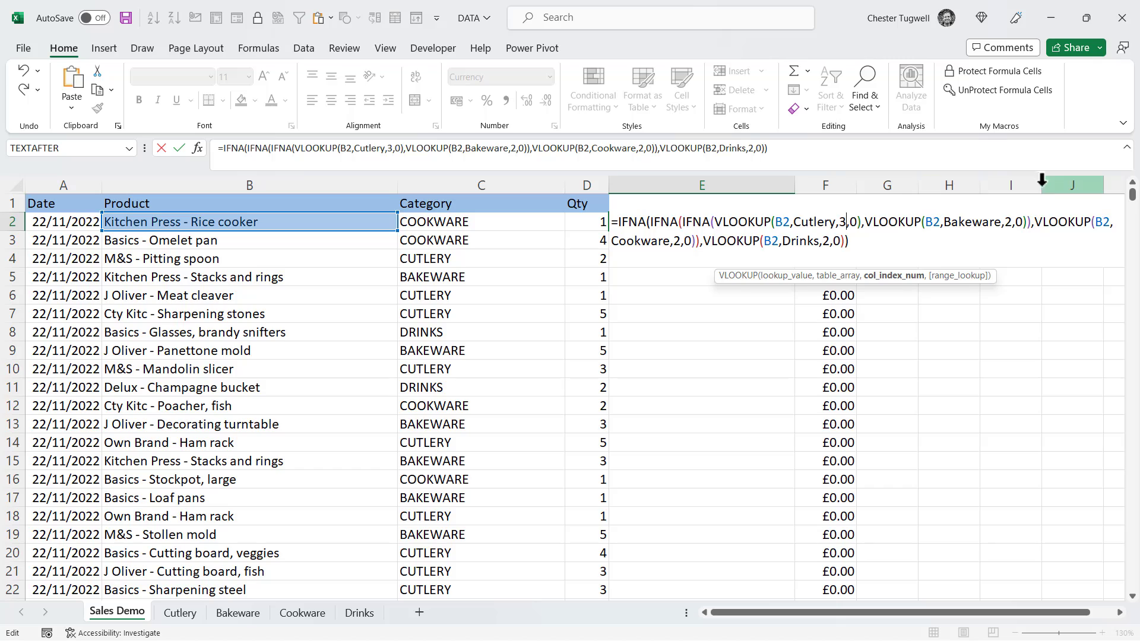
key("BackSpace")
type("3")
left_click(681, 241)
key("BackSpace")
type("3")
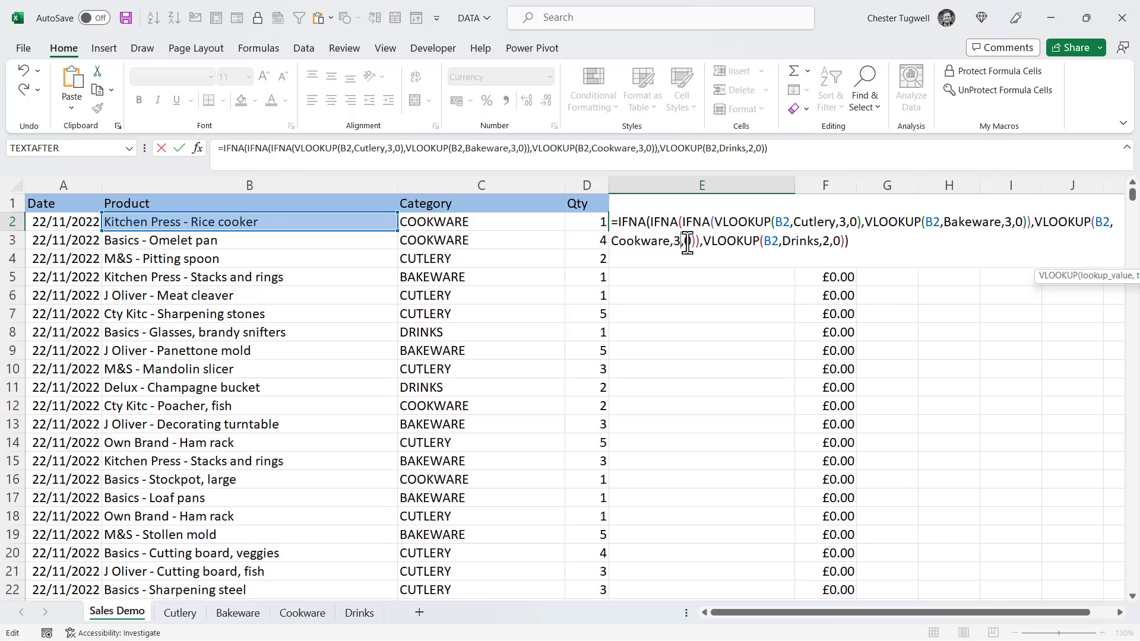
key("Return")
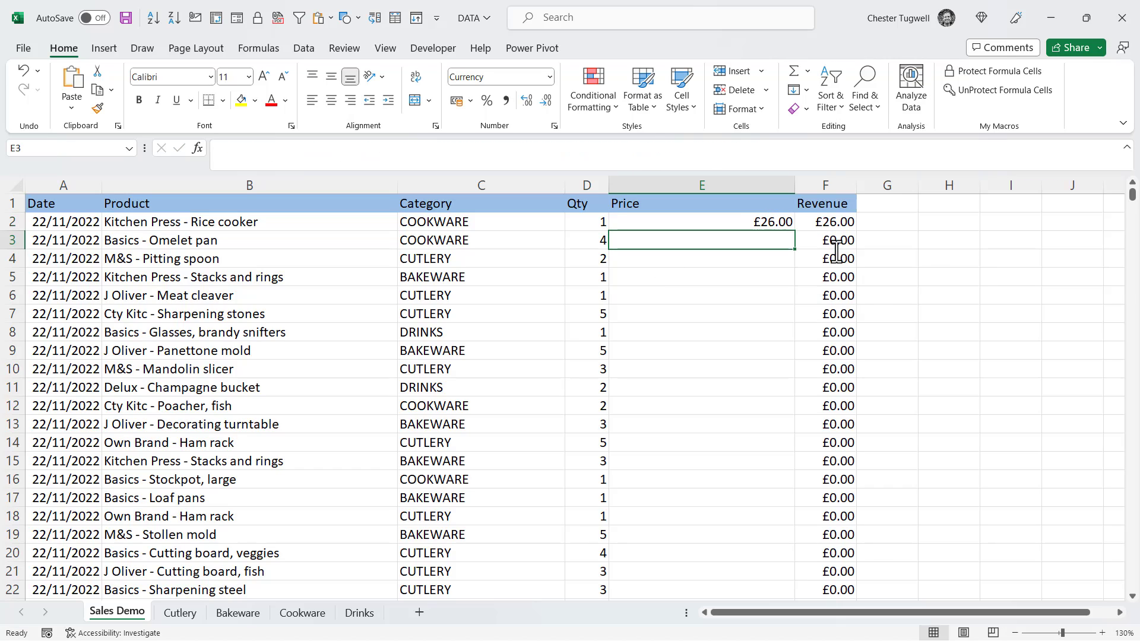
left_click(760, 220)
double_click(795, 235)
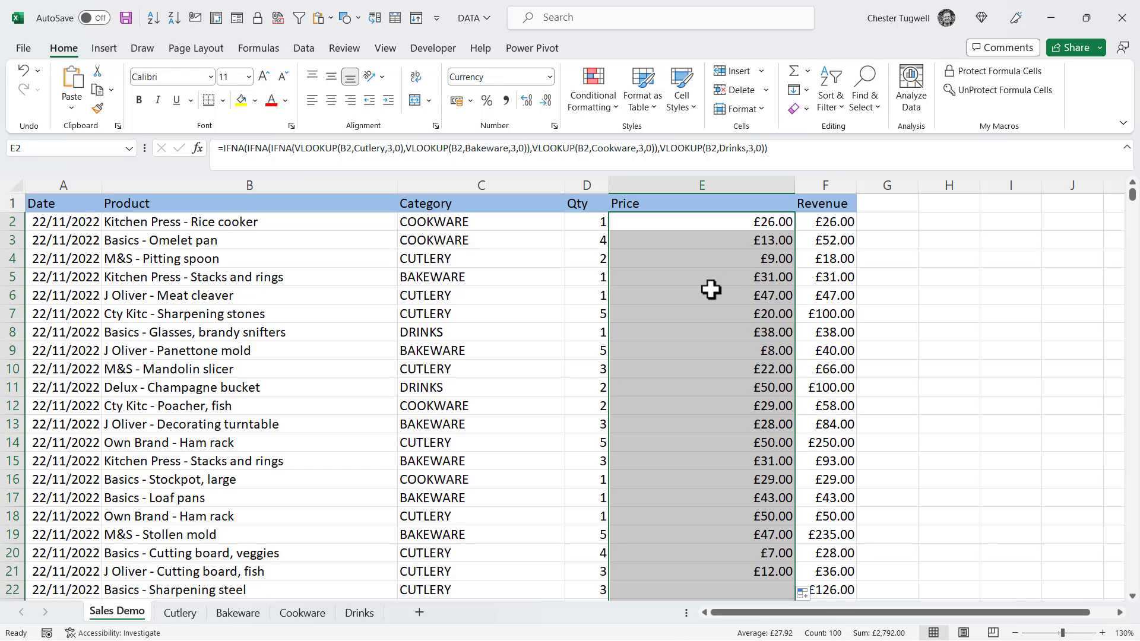
key("Left")
key("Left")
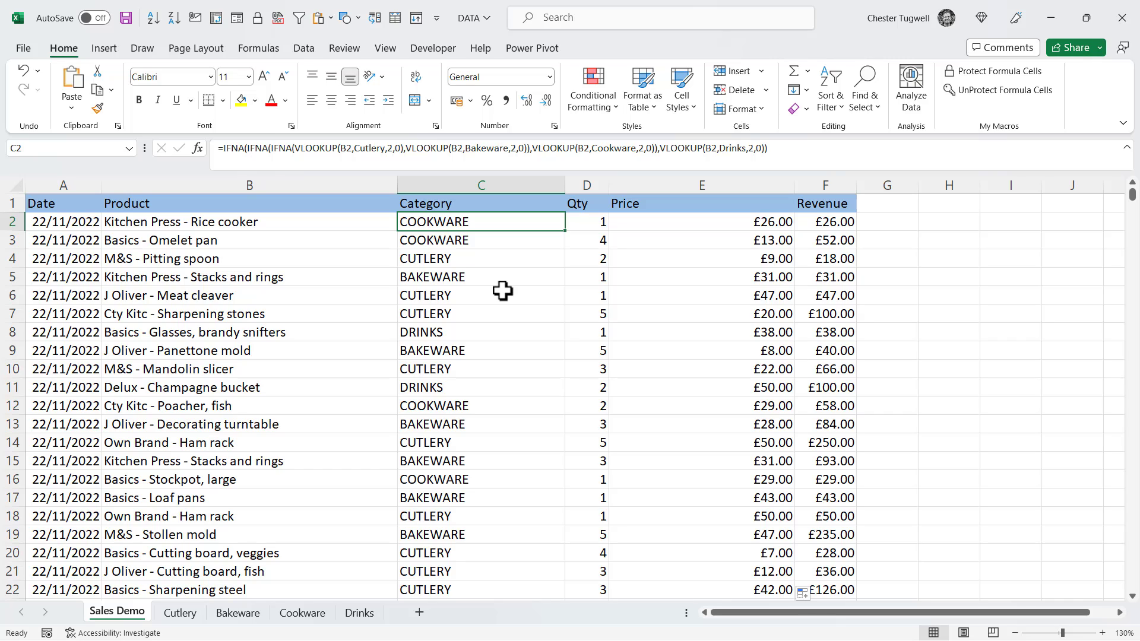
Step: Add J Oliver - Pepper Pot, COOKWARE, £18.00 as a new row at the bottom of the Cutlery table
left_click(194, 613)
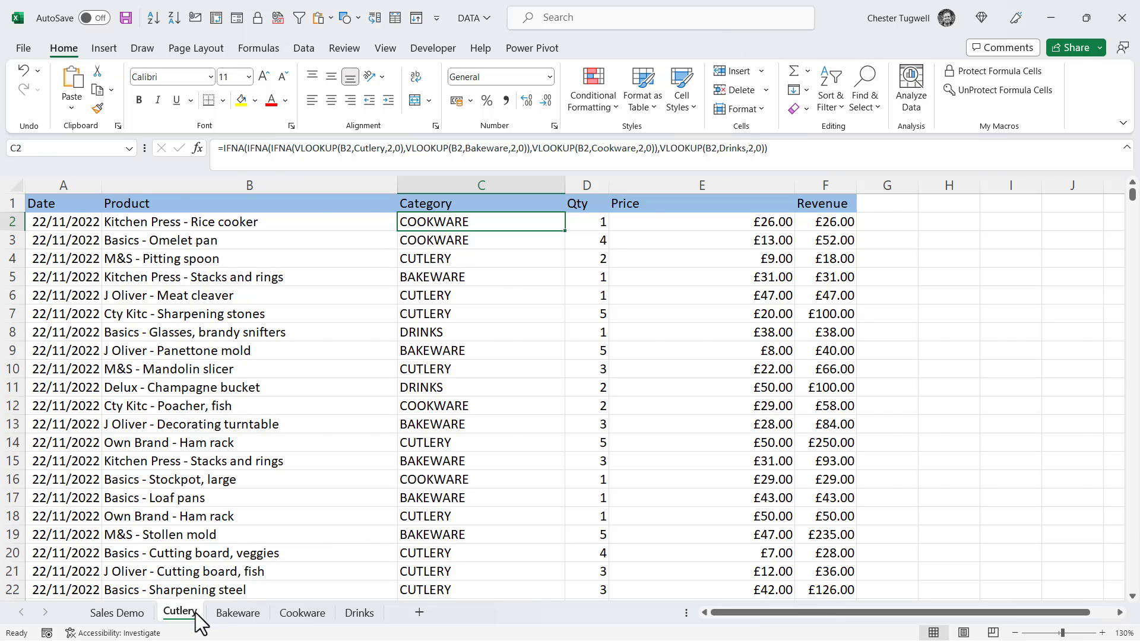
left_click(146, 456)
key("ctrl+Down")
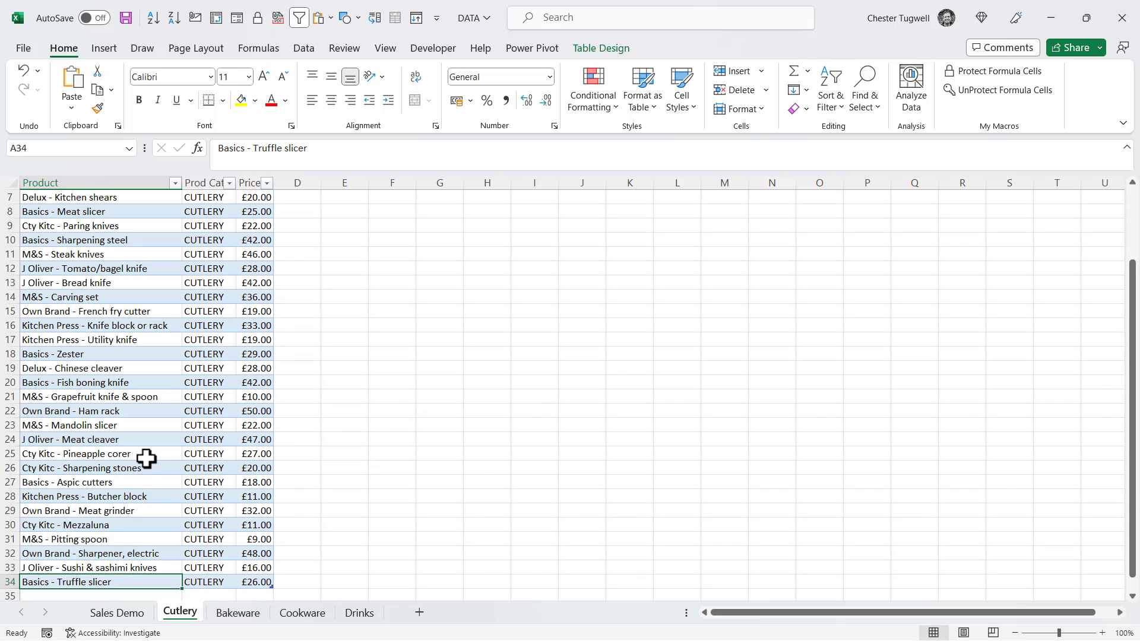
scroll(143, 443, "down", 2)
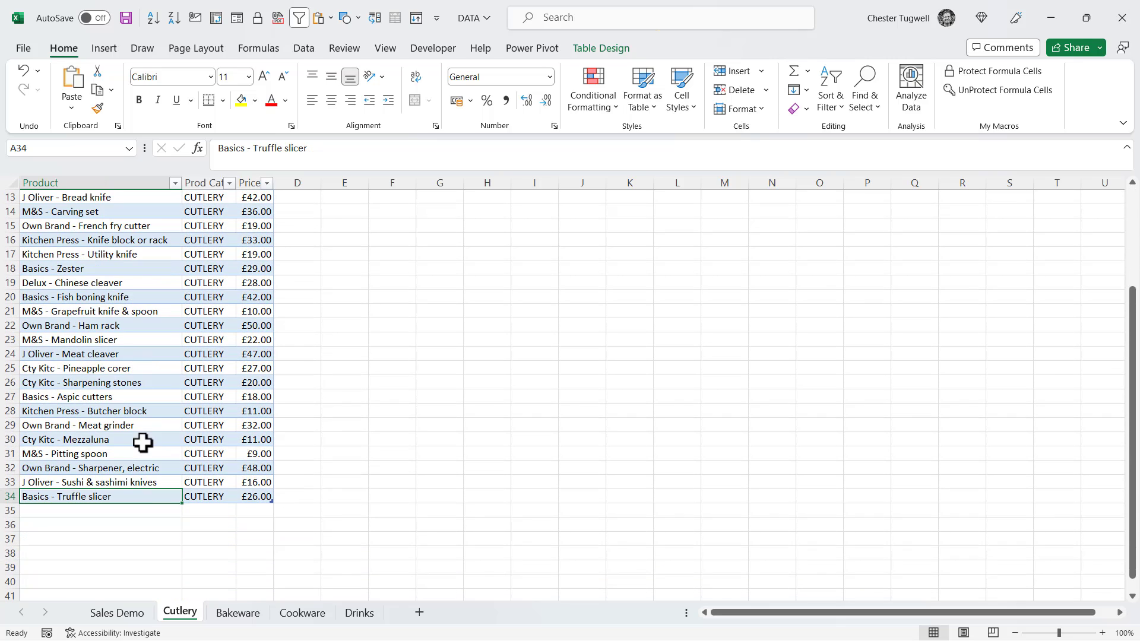
left_click(38, 511)
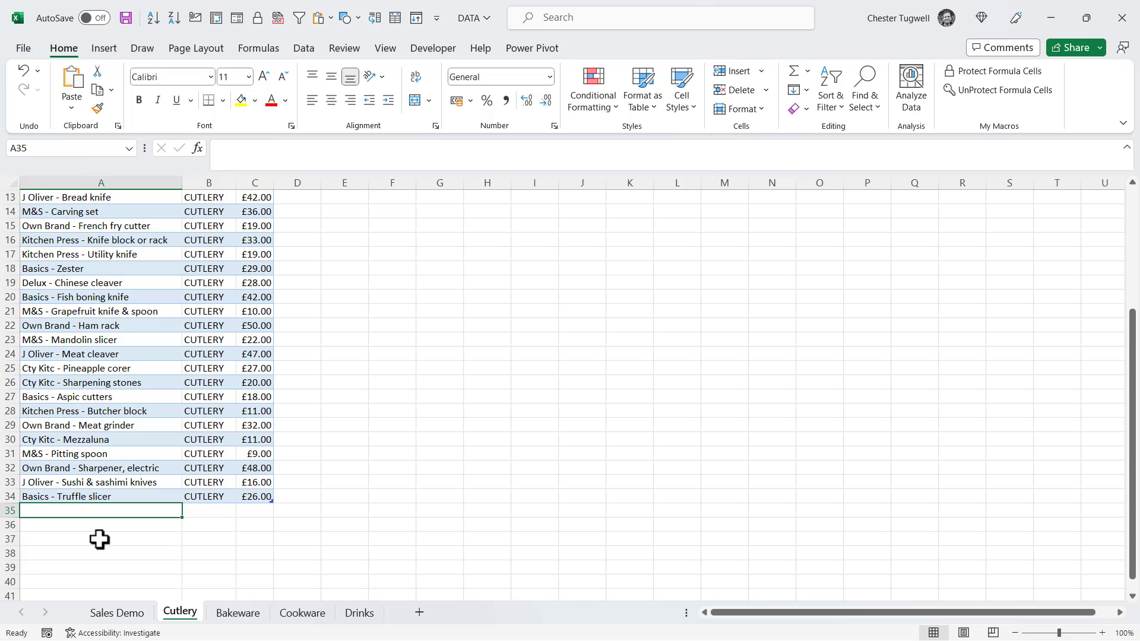
type("J Oliver - ")
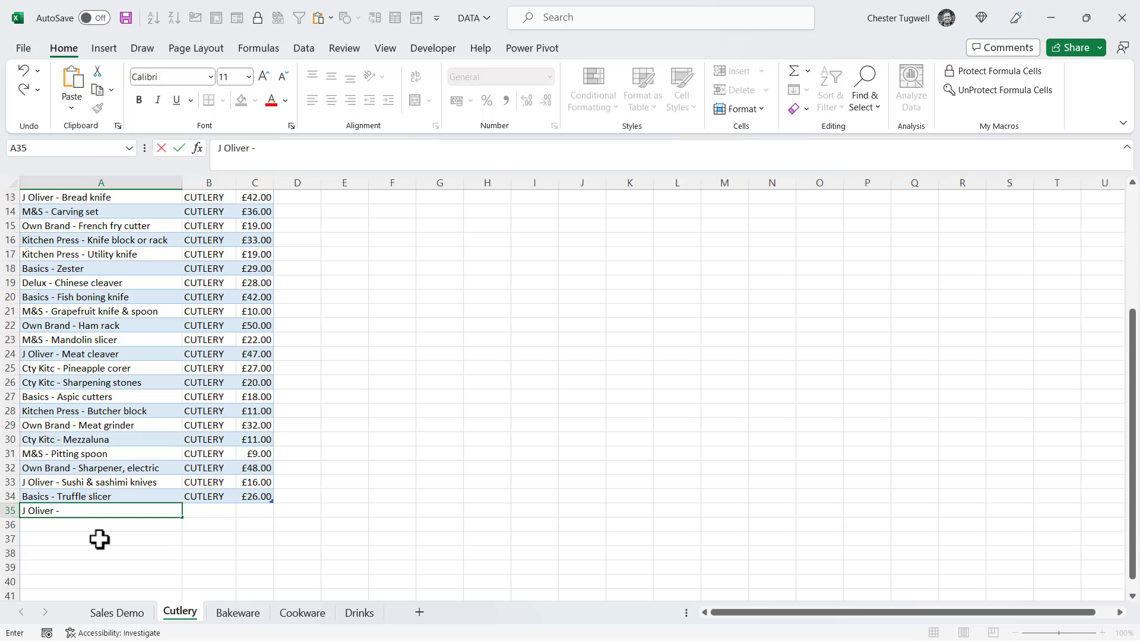
type(" Pepper  Pot")
key("Tab")
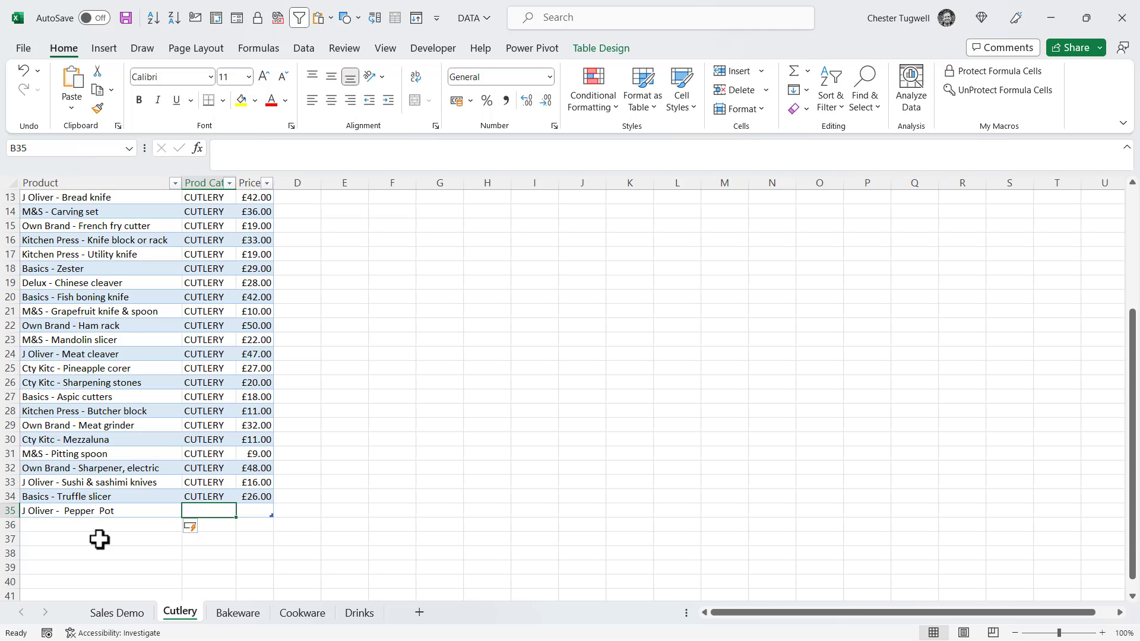
type("COOKWARE")
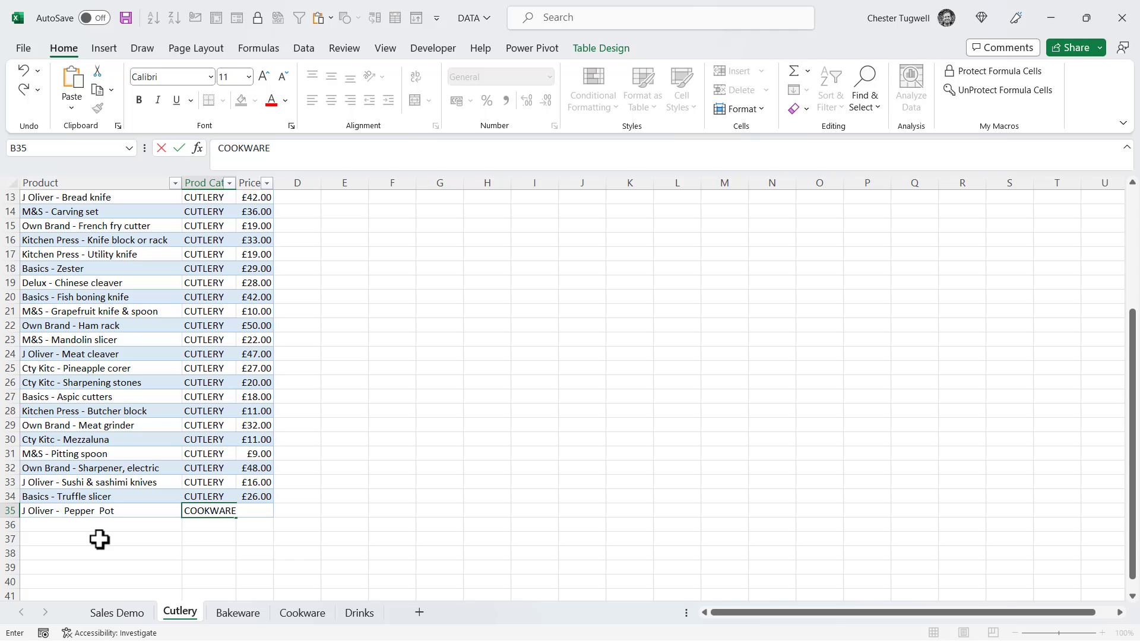
key("Tab")
type("1")
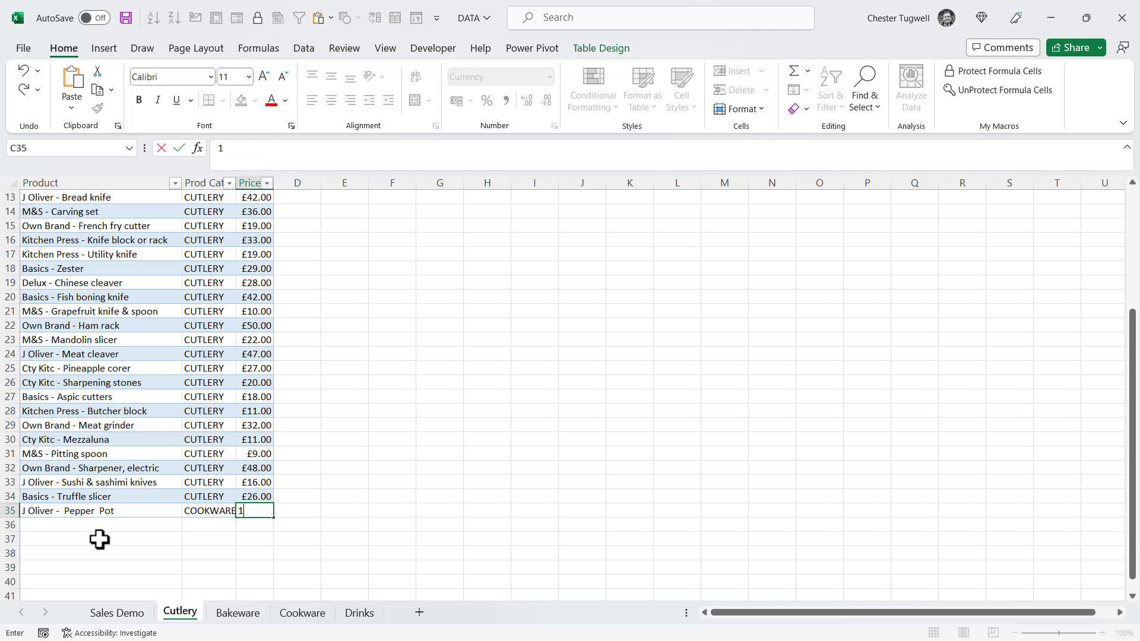
type("8")
key("Return")
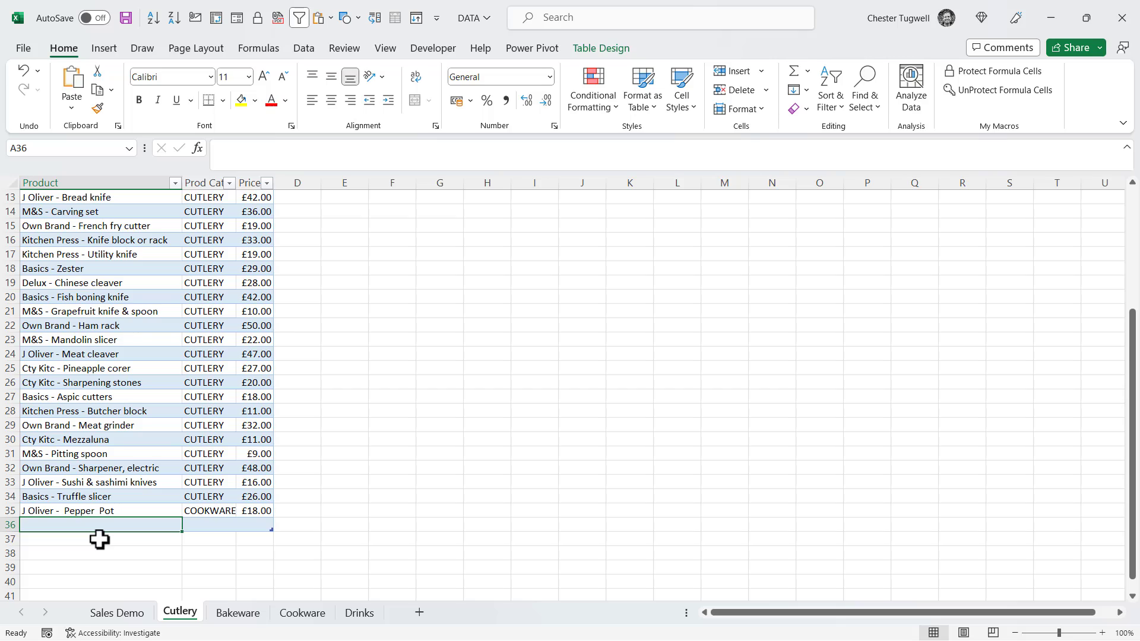
key("ctrl+z")
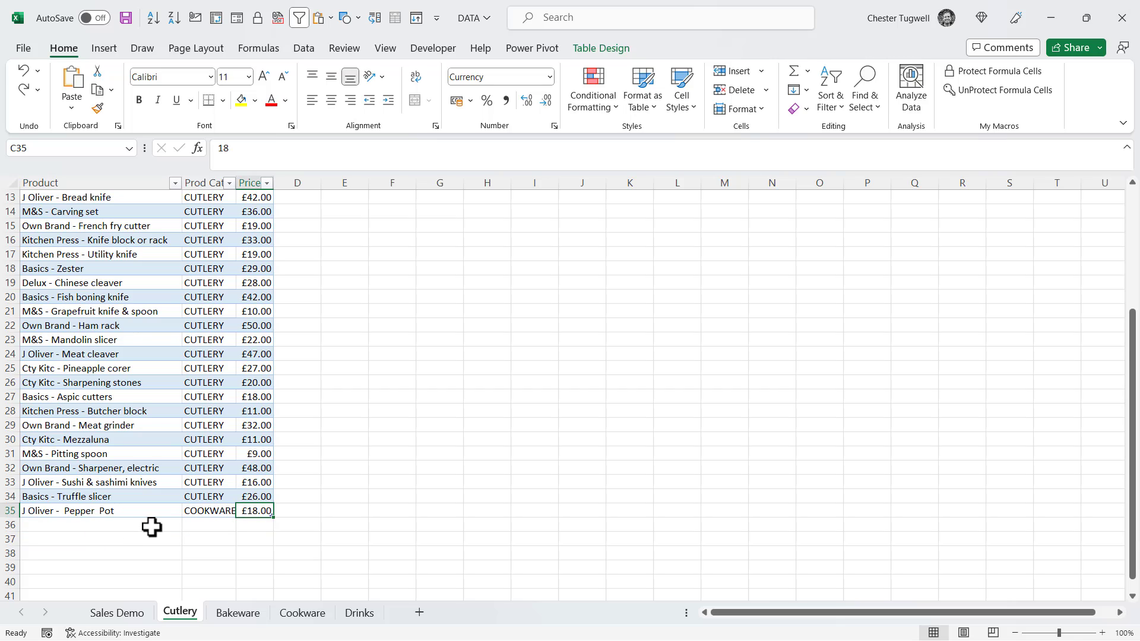
Step: Copy the new product name from A35 and return to the Sales Demo sheet
left_click(112, 507)
left_click_drag(314, 148, 187, 147)
key("ctrl+c")
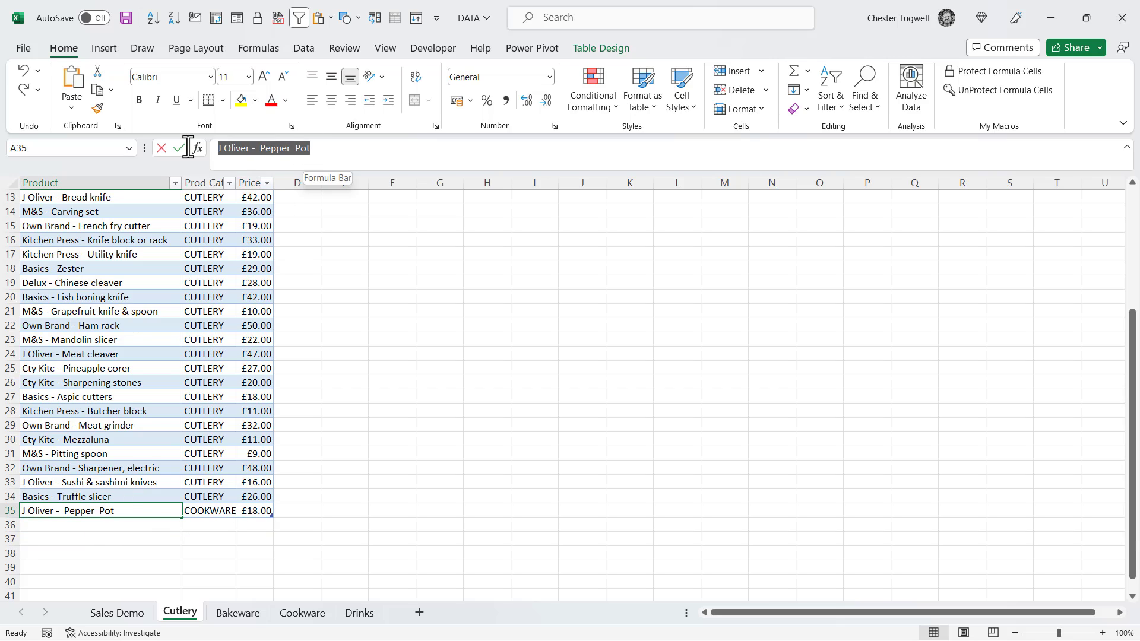
key("Return")
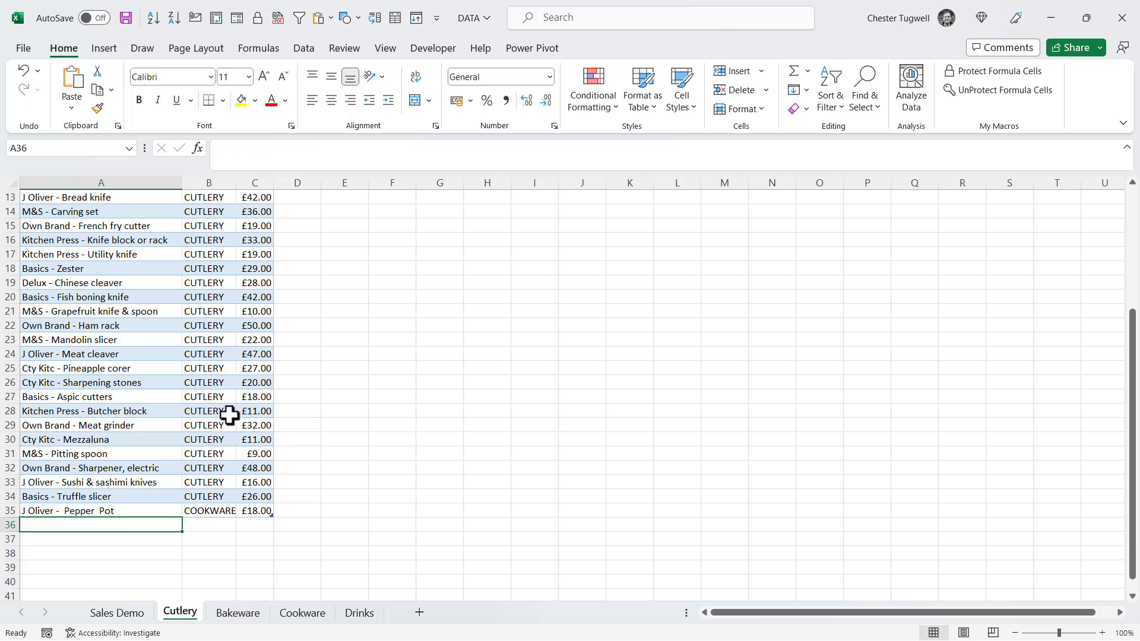
left_click(114, 614)
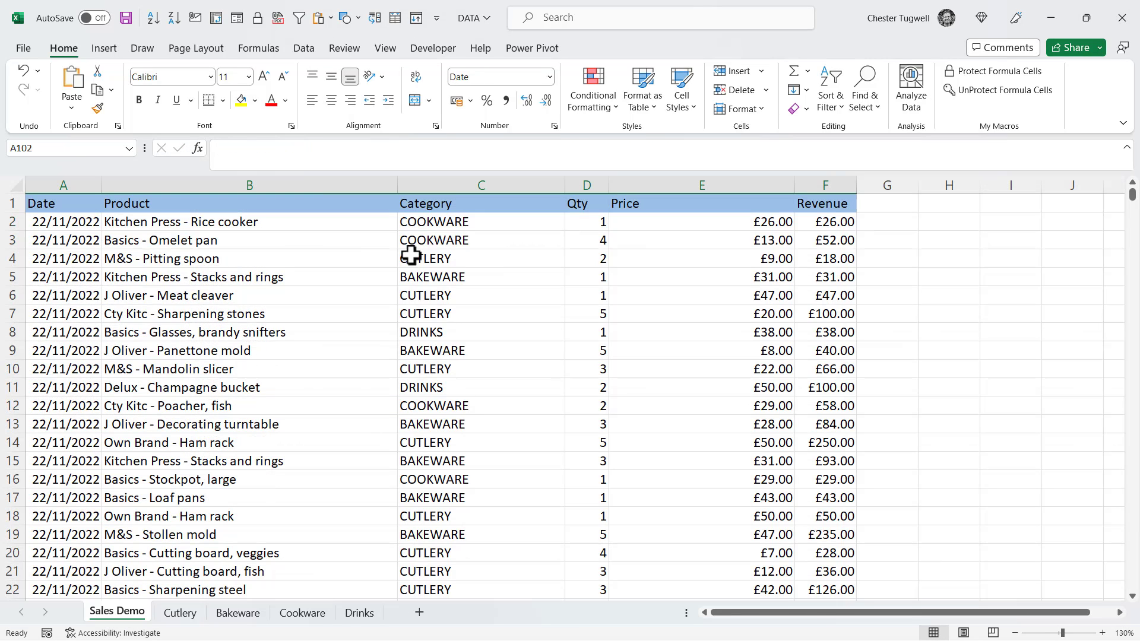
Step: Convert the A1:F101 sales data into a table with headers and name it Sales
left_click(236, 277)
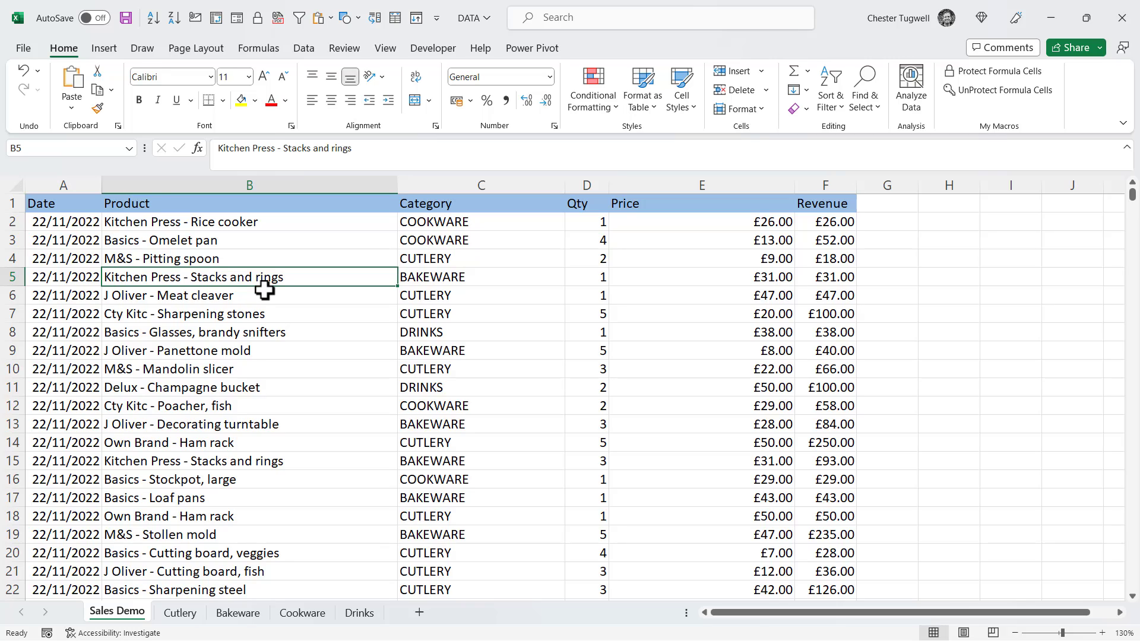
key("ctrl+t")
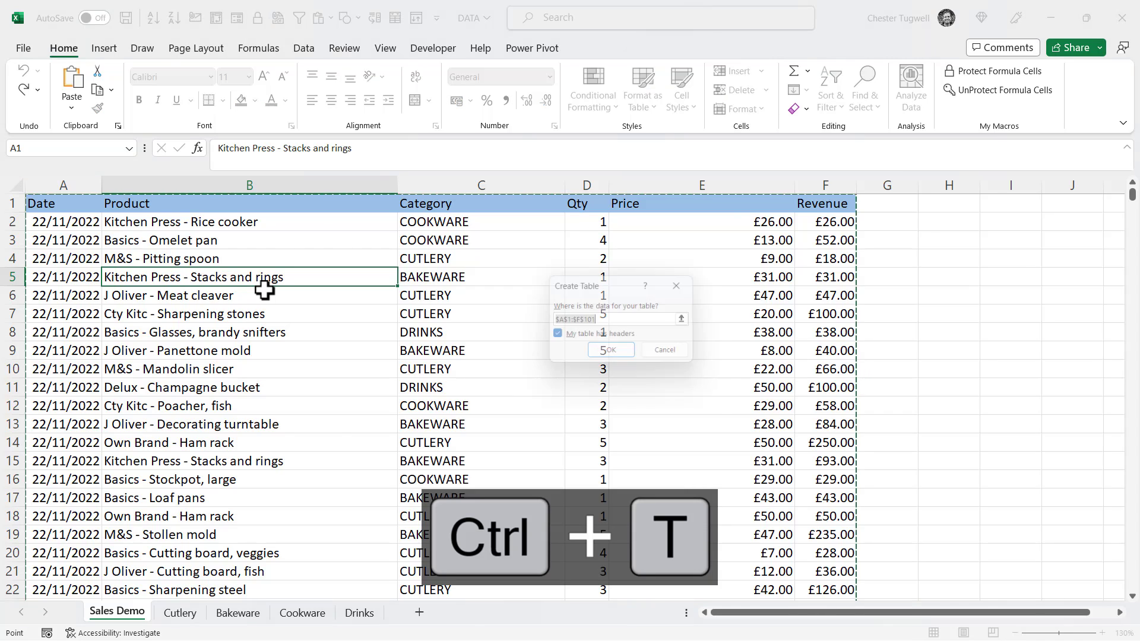
left_click(632, 353)
left_click(55, 92)
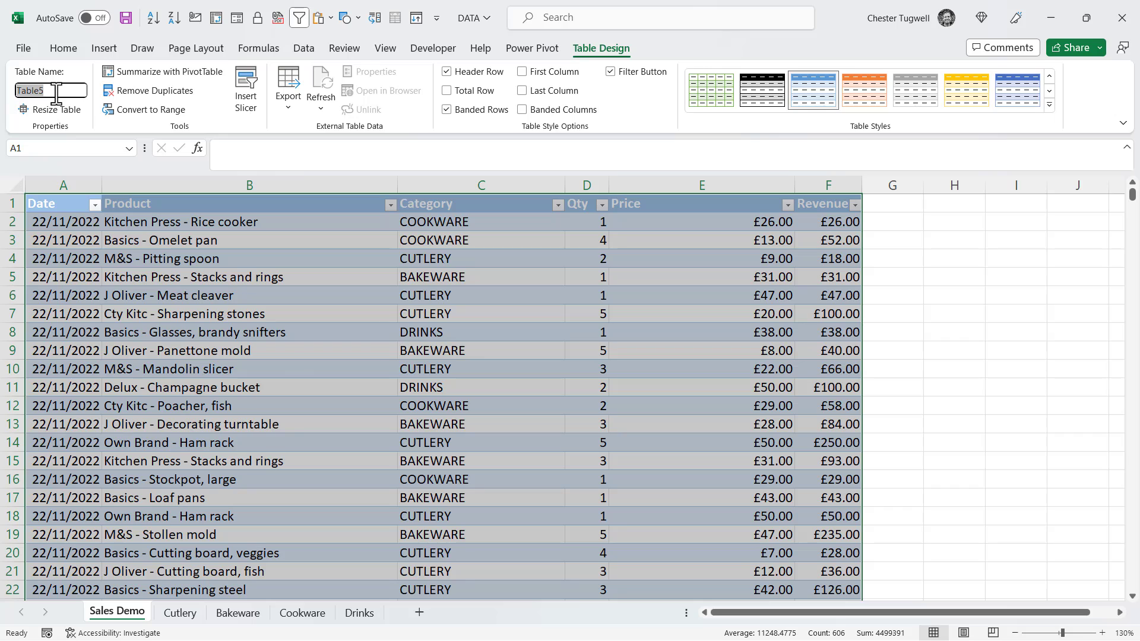
type("Sa")
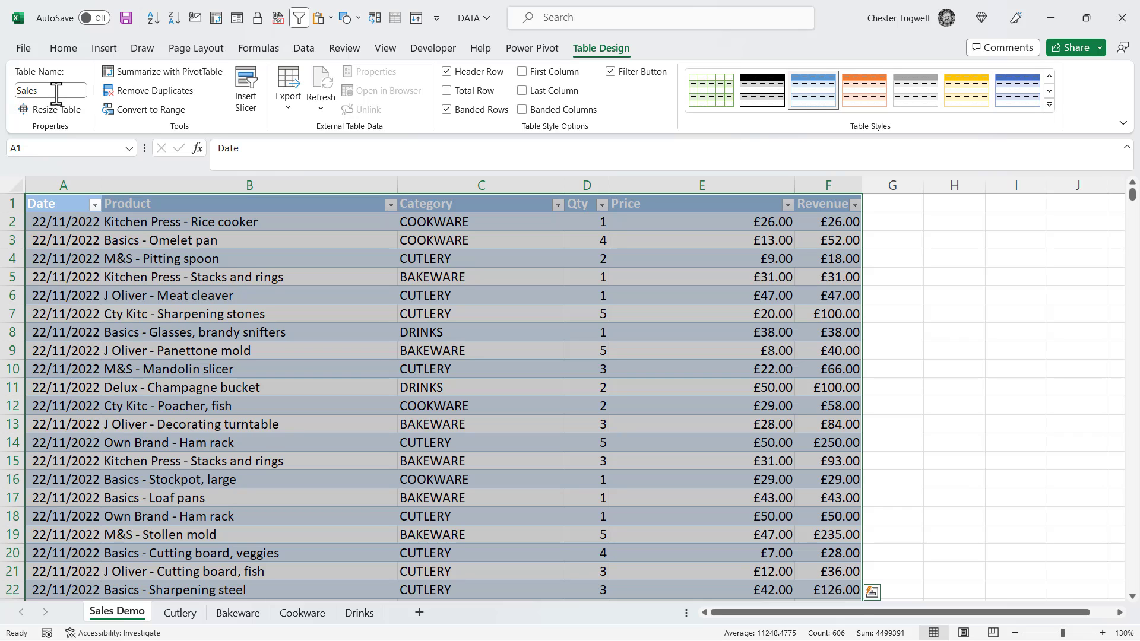
left_click(169, 371)
key("ctrl+Down")
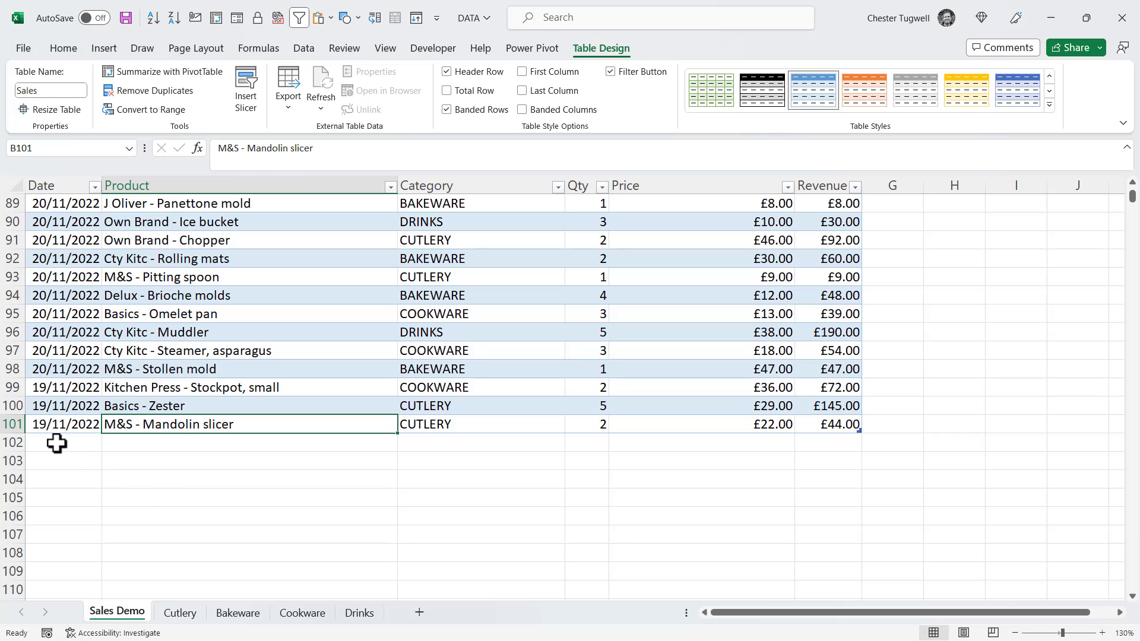
left_click(56, 444)
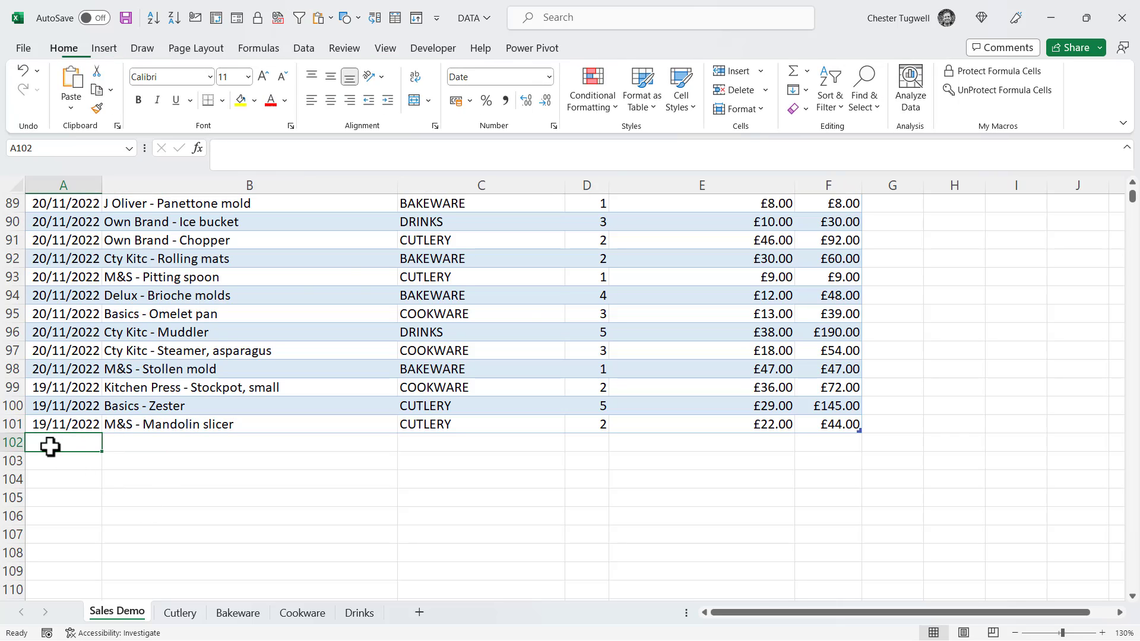
key("ctrl+semicolon")
key("Tab")
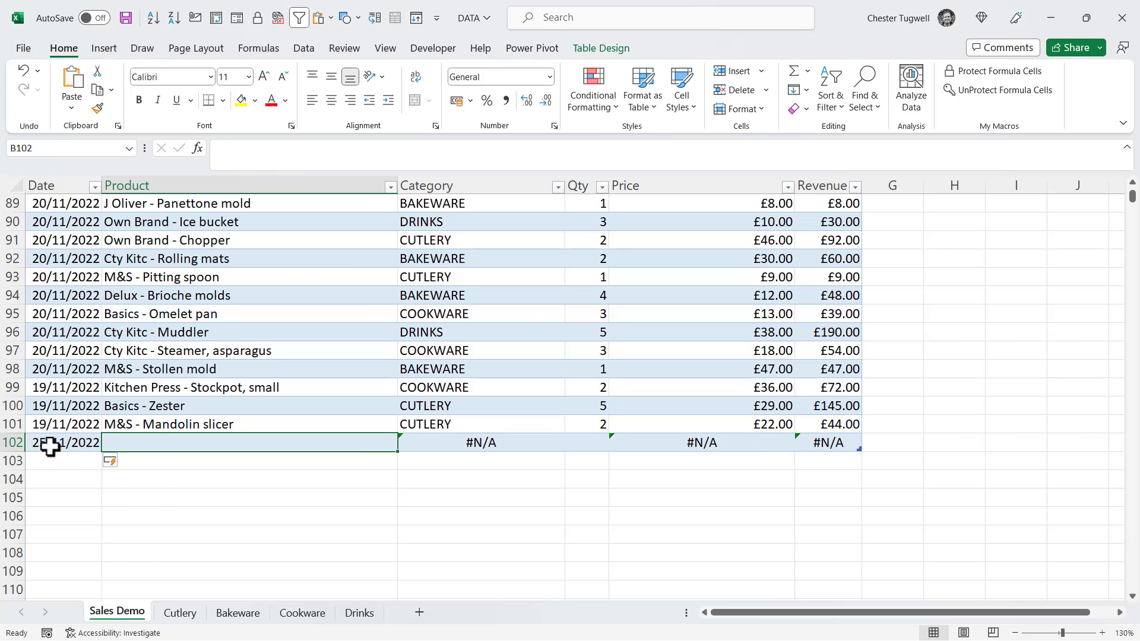
key("ctrl+v")
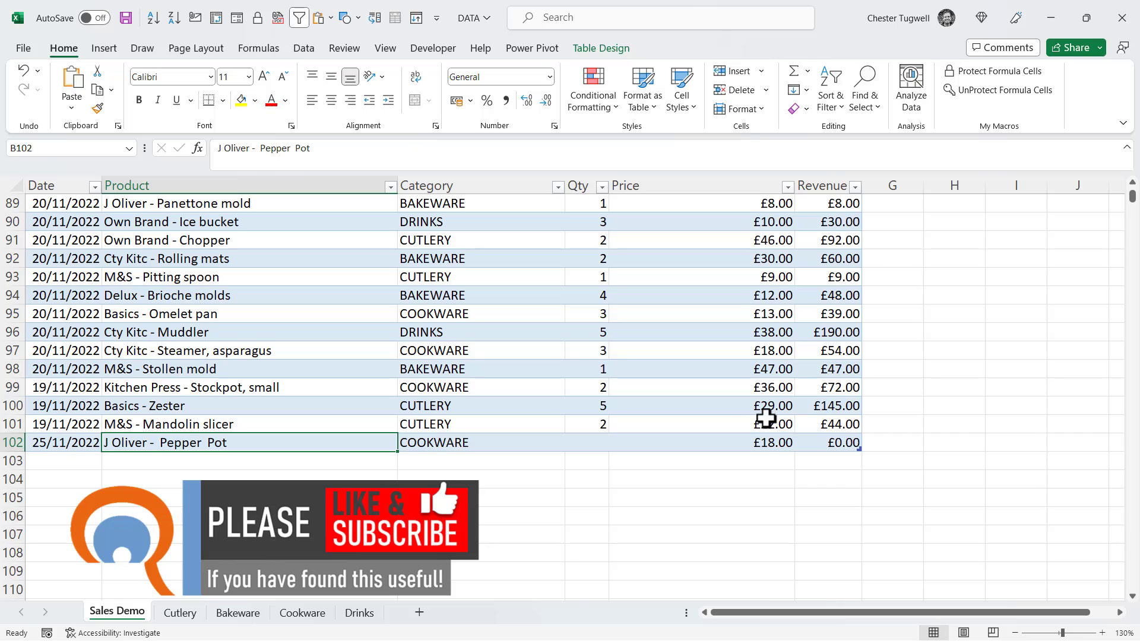
left_click(604, 442)
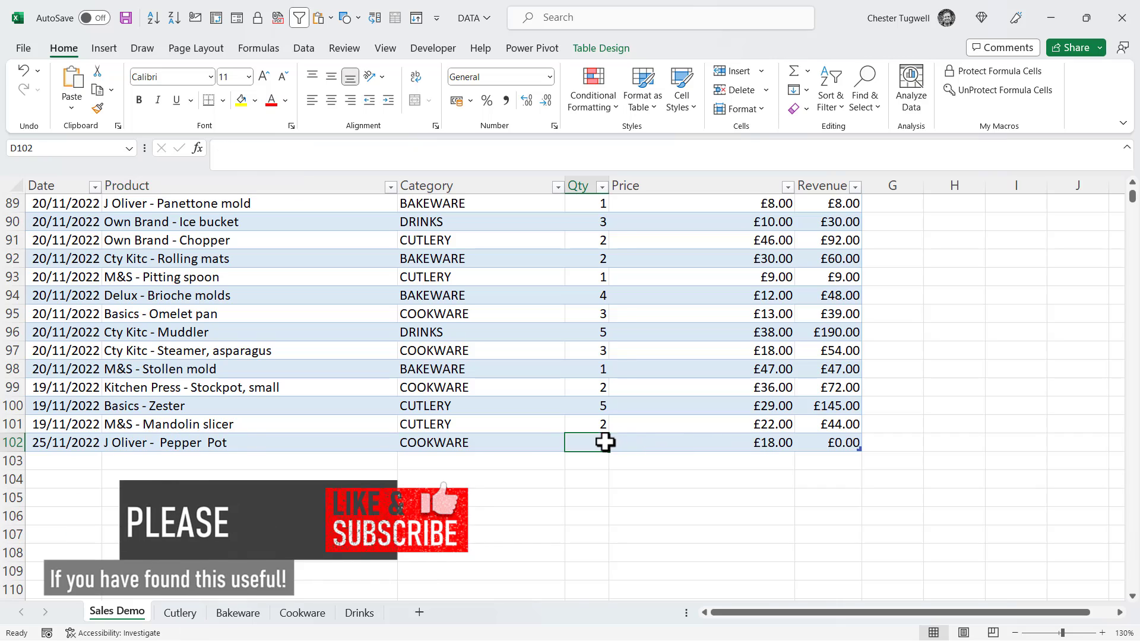
type("1")
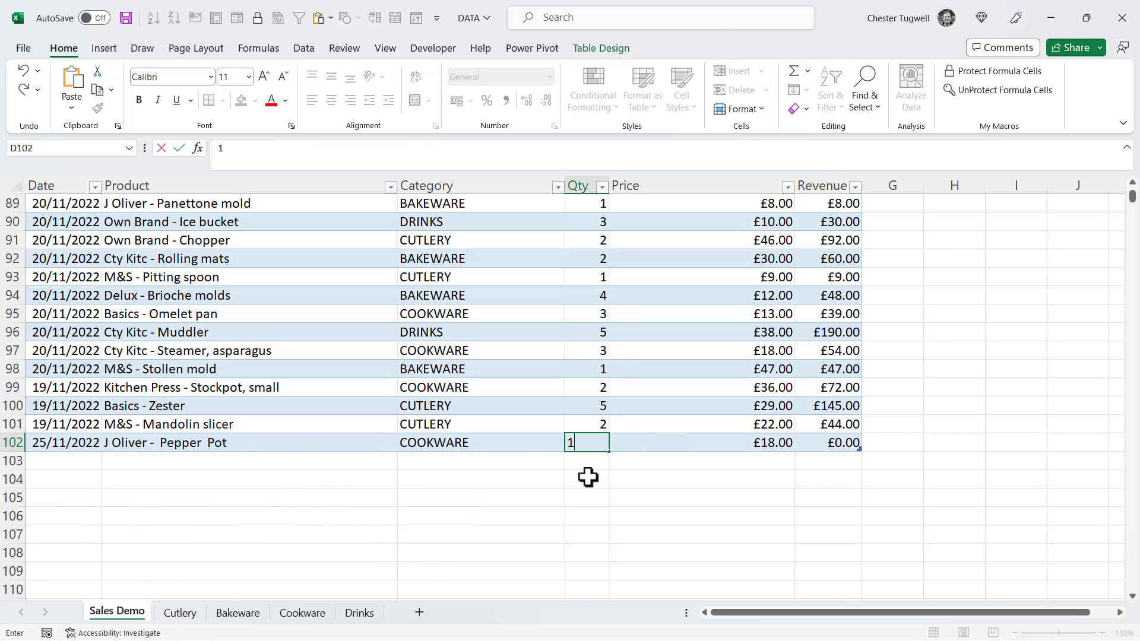
left_click(585, 478)
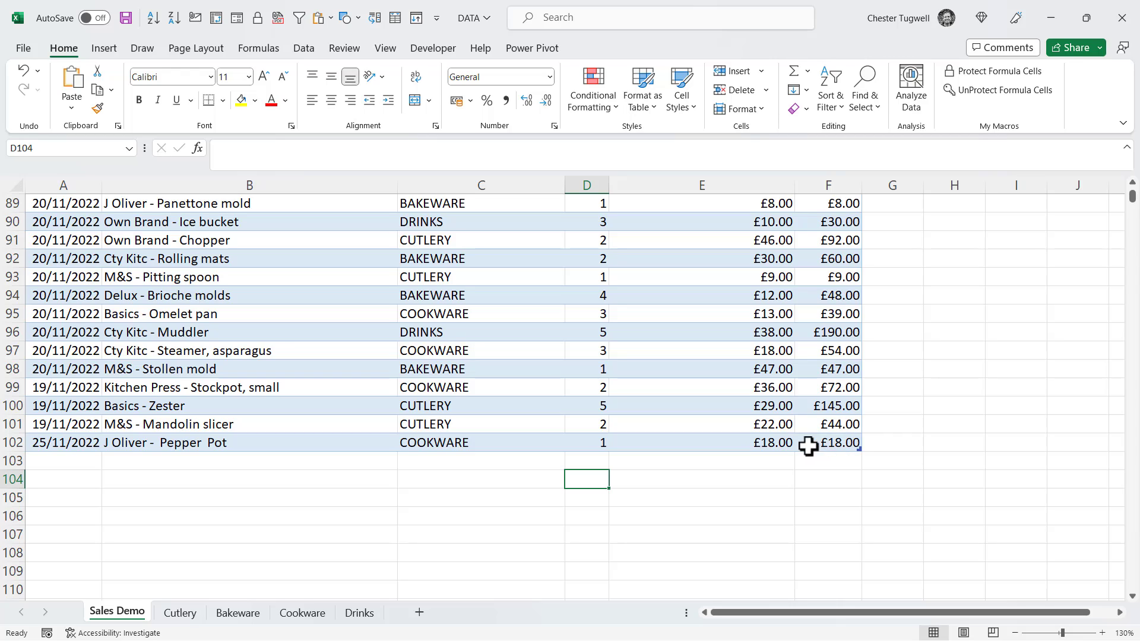